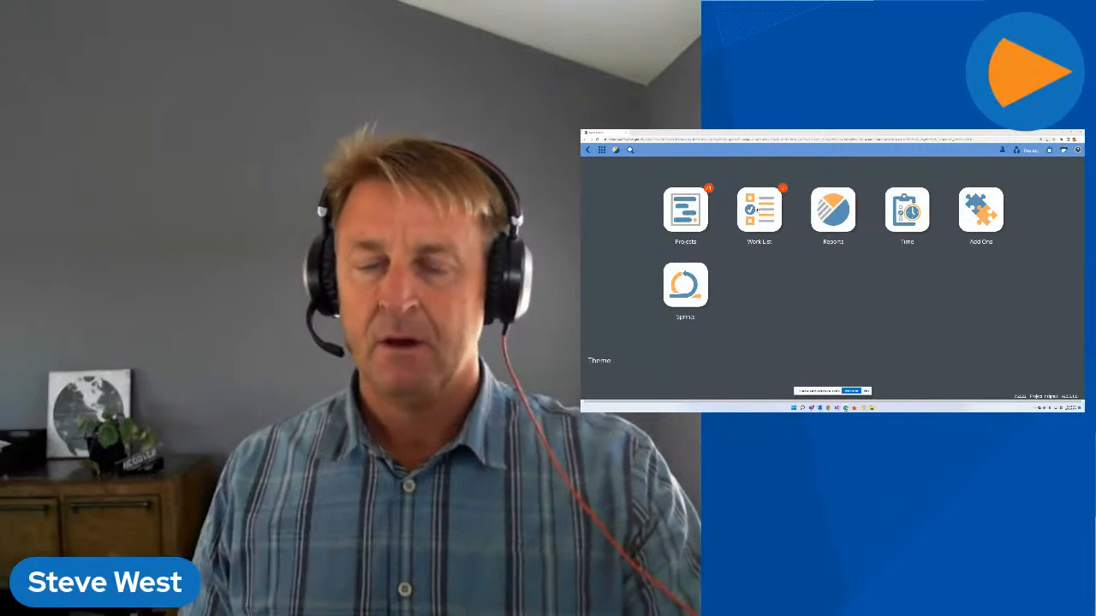
Step: Open the Work List, inspect the status update form and comment section of the Perform Completion Survey task, and close both without saving
left_click(759, 209)
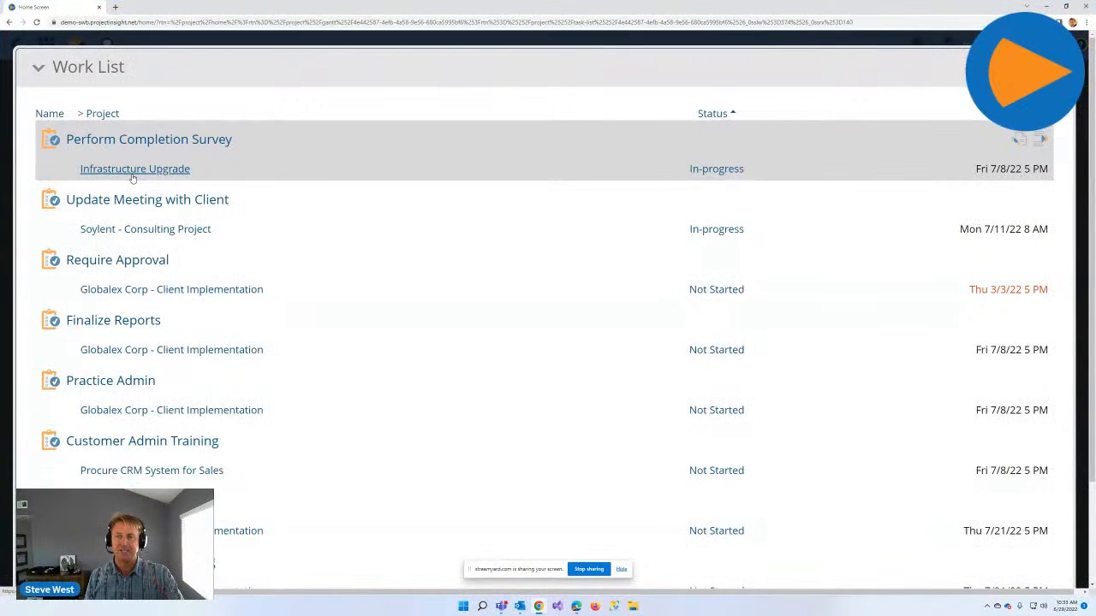
left_click(710, 170)
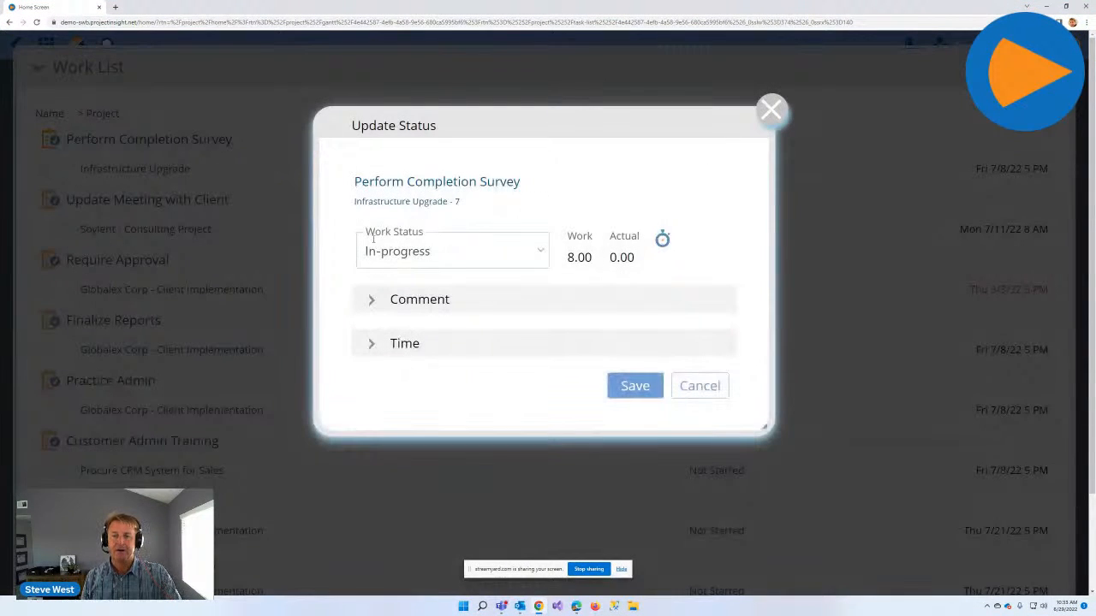
left_click(403, 308)
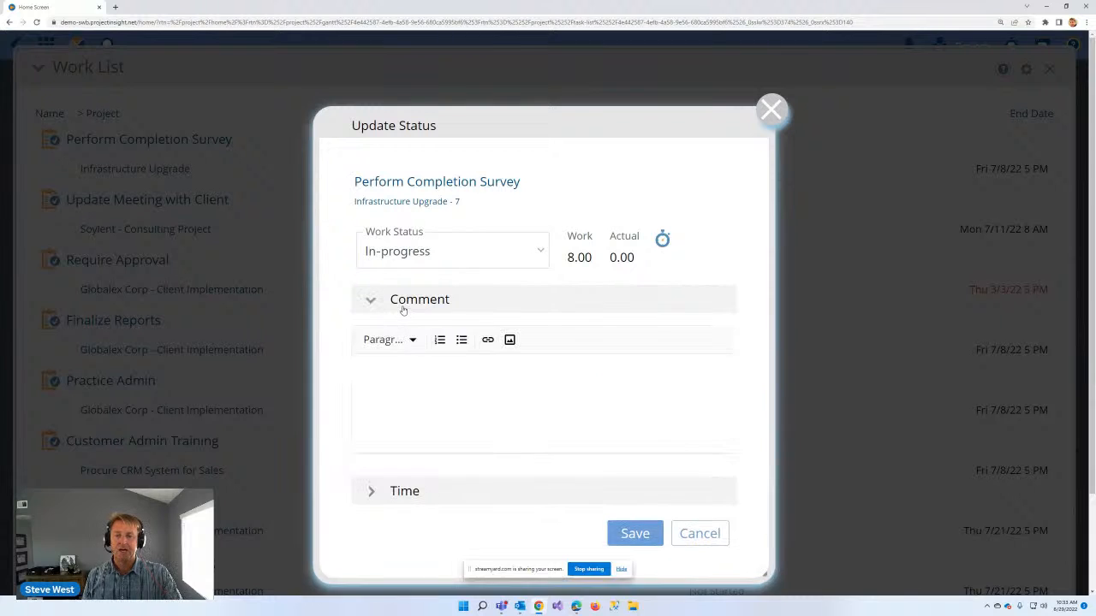
left_click(404, 309)
left_click(772, 113)
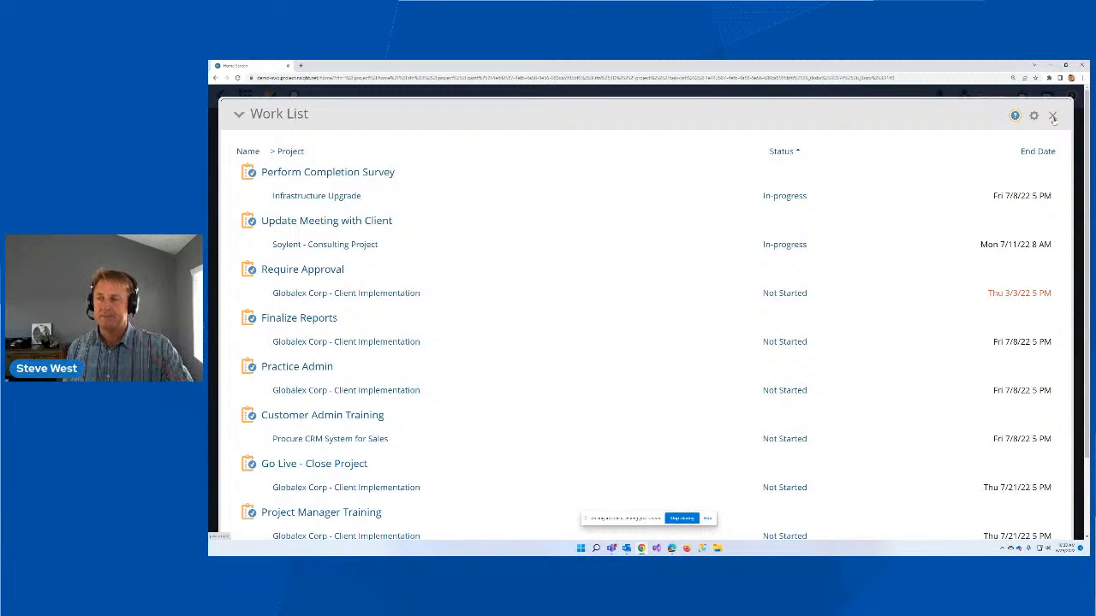
left_click(1053, 116)
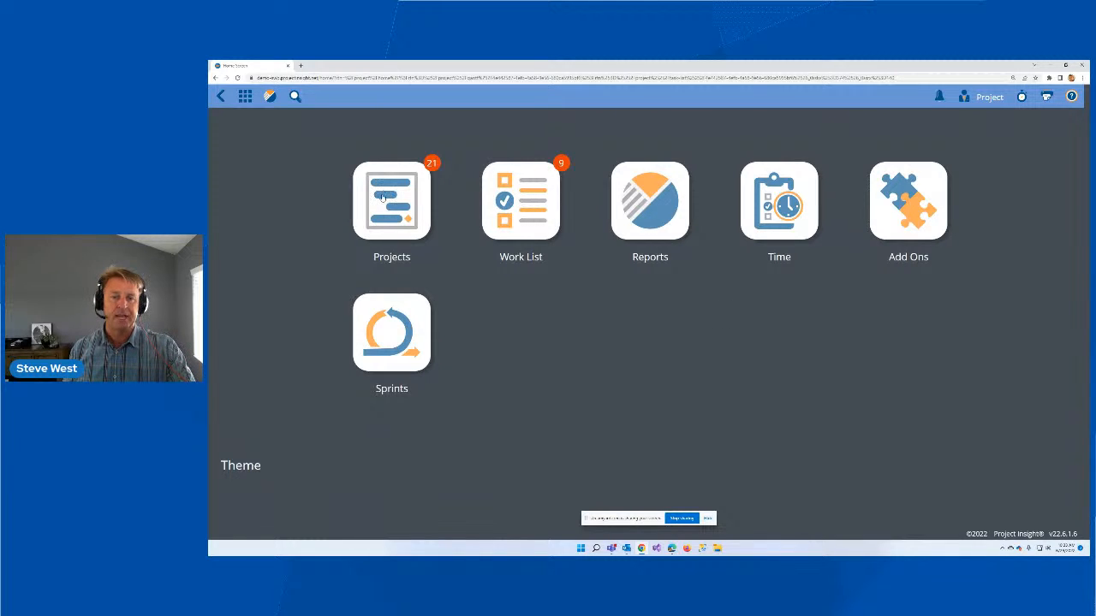
Step: Open the Soylent - Consulting Project from the list of all projects
left_click(249, 100)
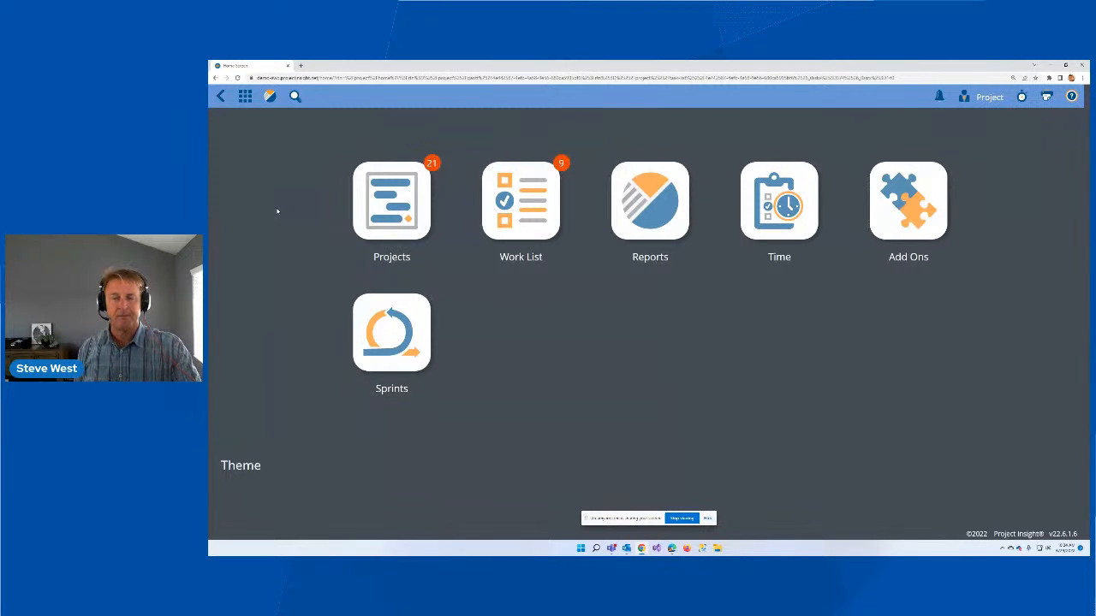
left_click(396, 207)
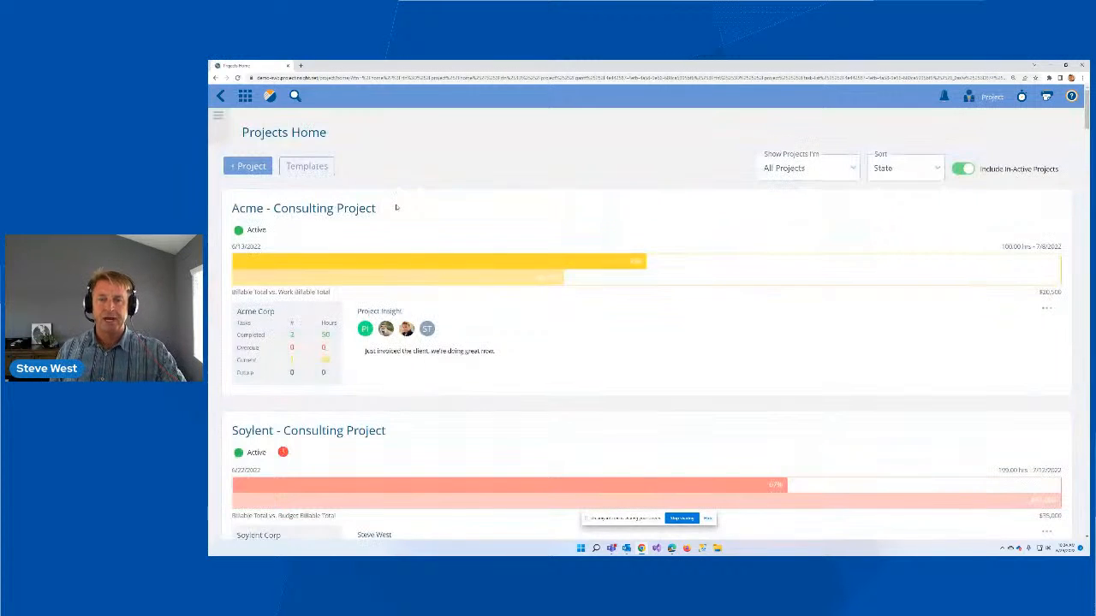
scroll(465, 263, "down", 2)
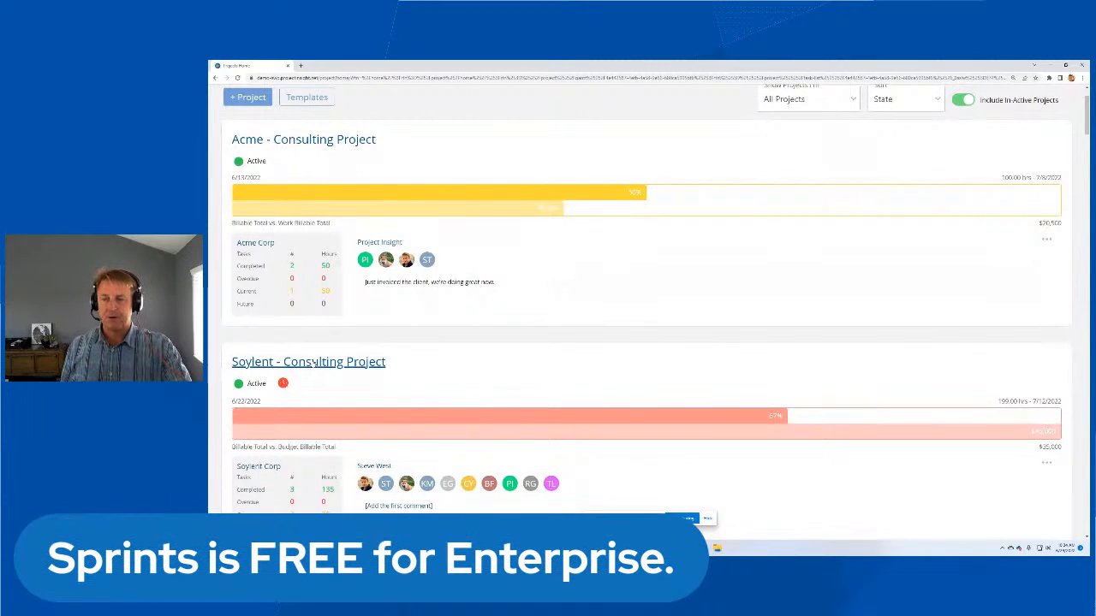
scroll(315, 364, "down", 1)
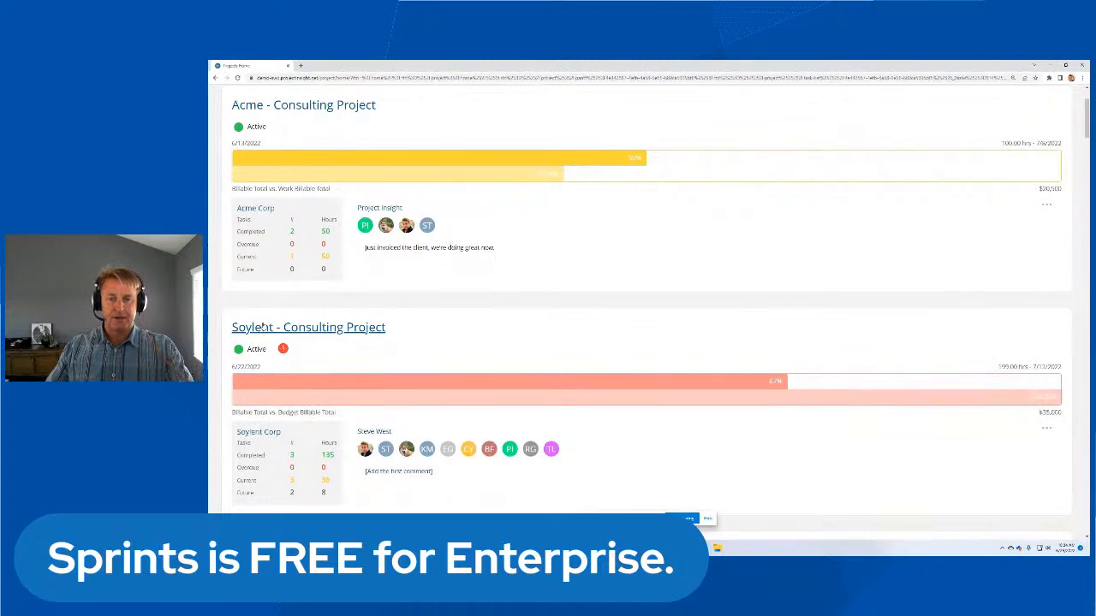
left_click(312, 336)
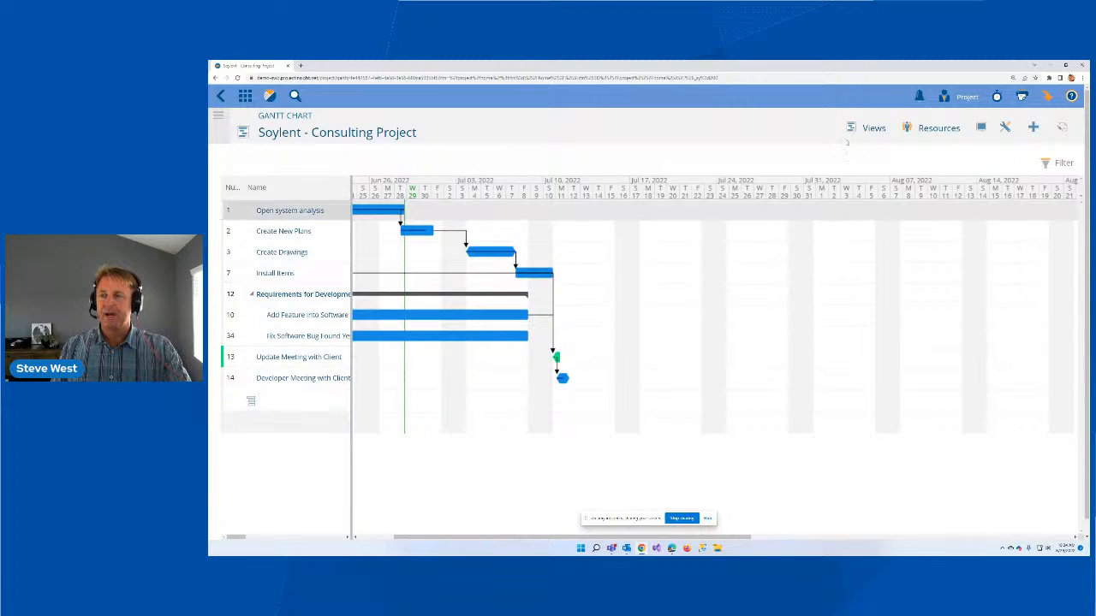
Step: Switch the Soylent - Consulting Project to its task list and check the sprint assigned to each task
left_click(874, 130)
left_click(881, 147)
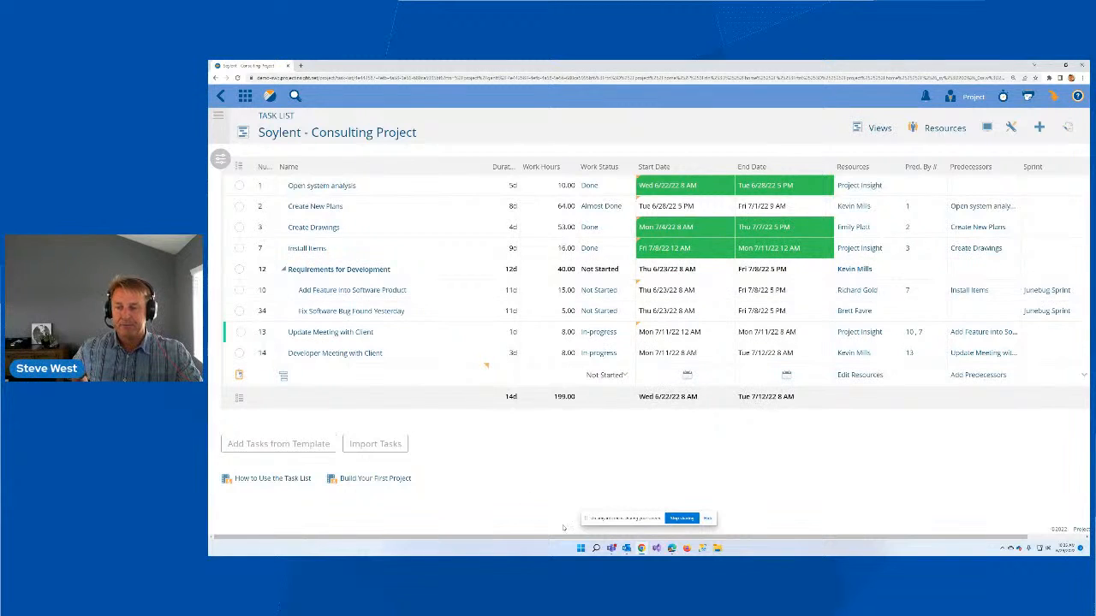
mouse_move(596, 548)
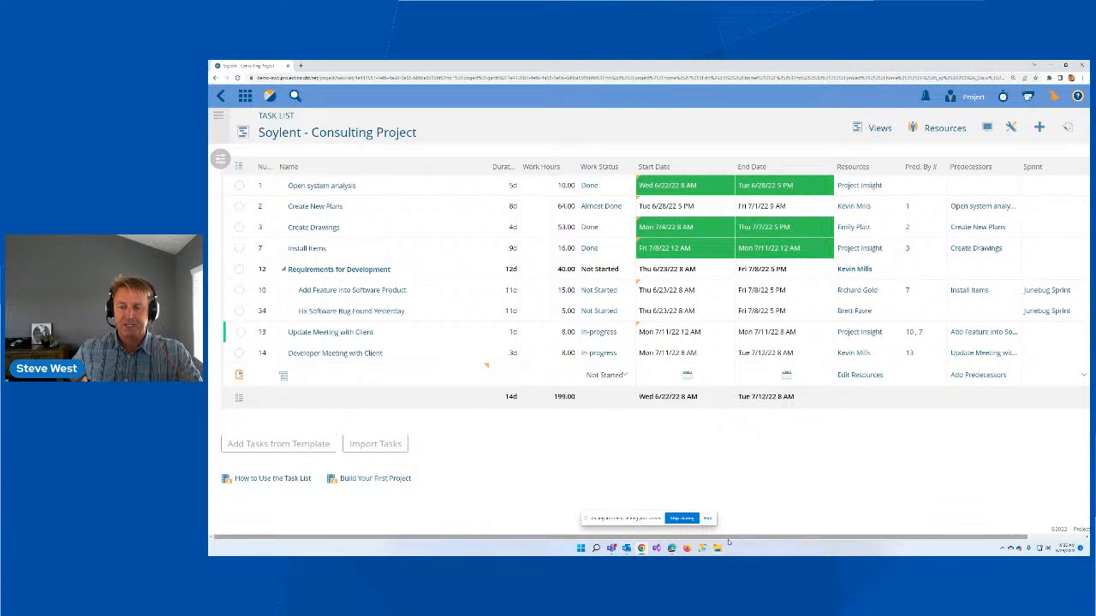
left_click_drag(734, 539, 792, 540)
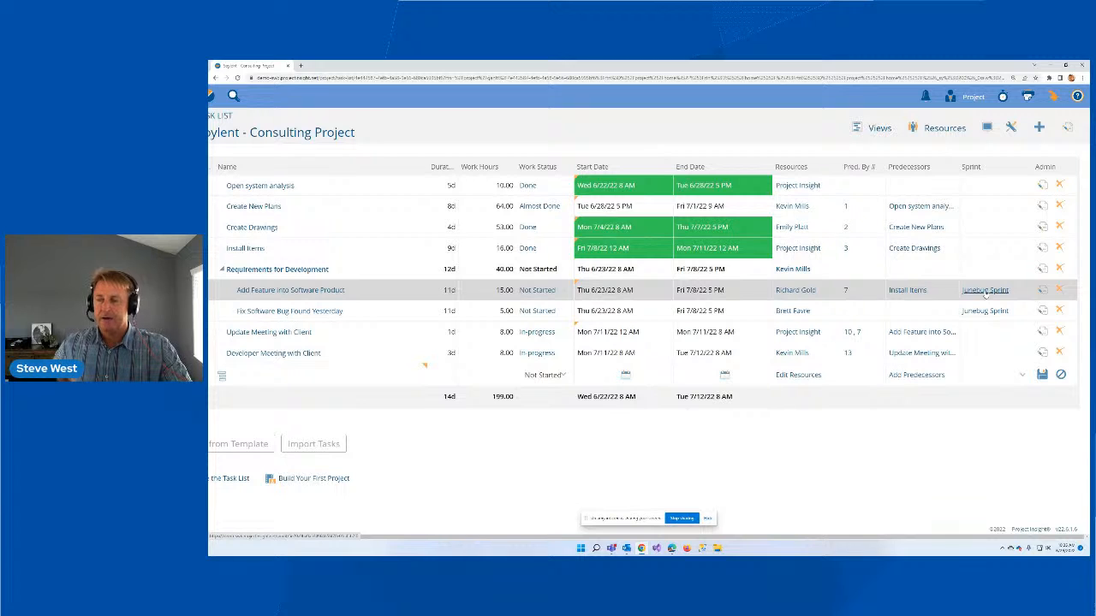
left_click_drag(476, 537, 418, 537)
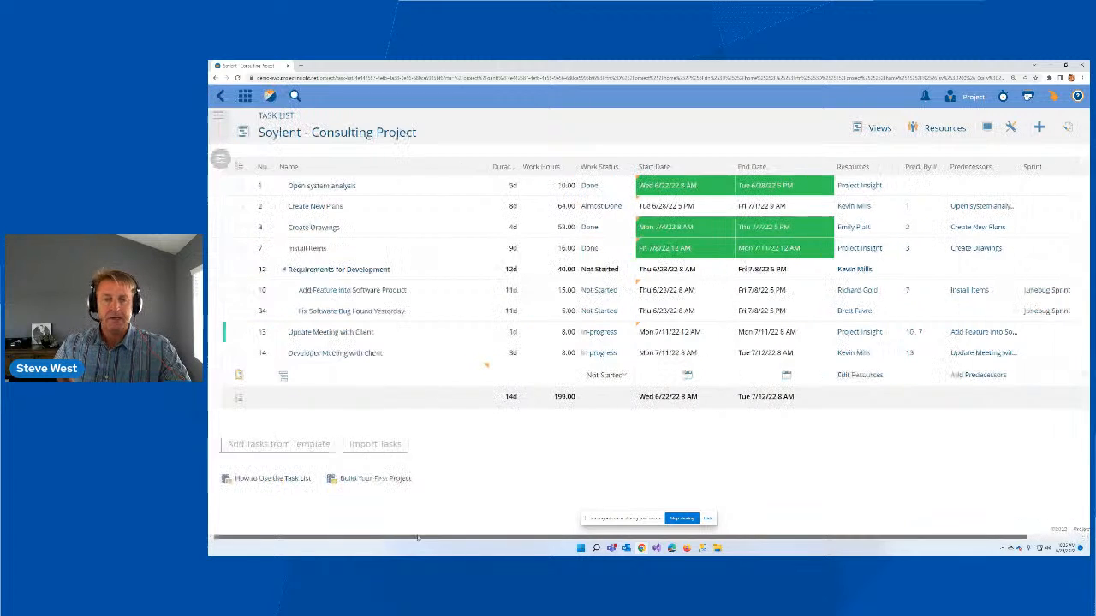
Step: Go to the Sprints board and open the active Junebug Sprint
left_click(245, 96)
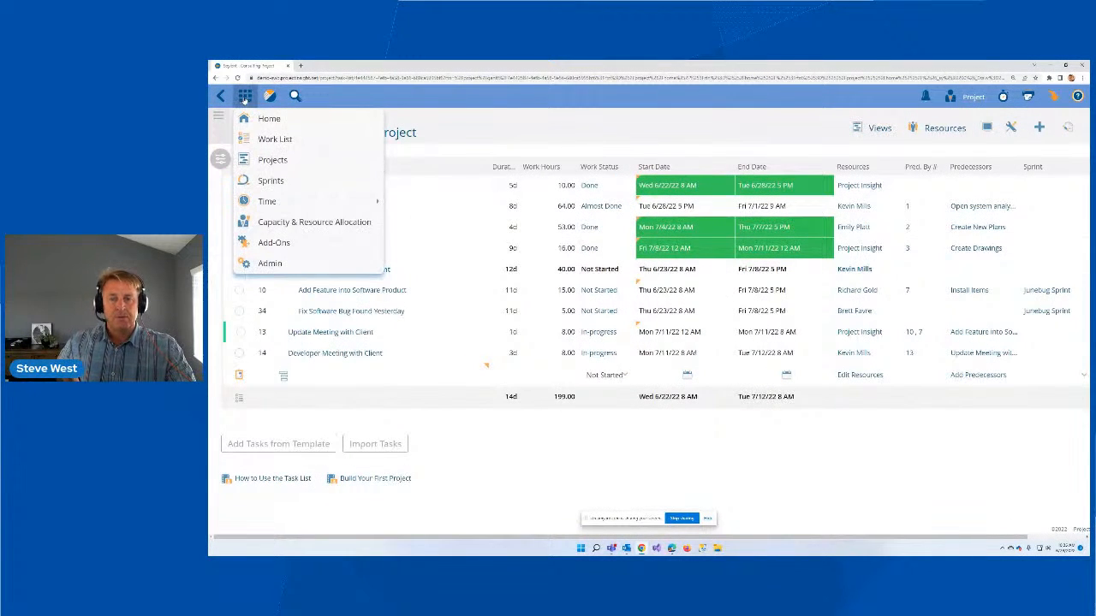
left_click(274, 182)
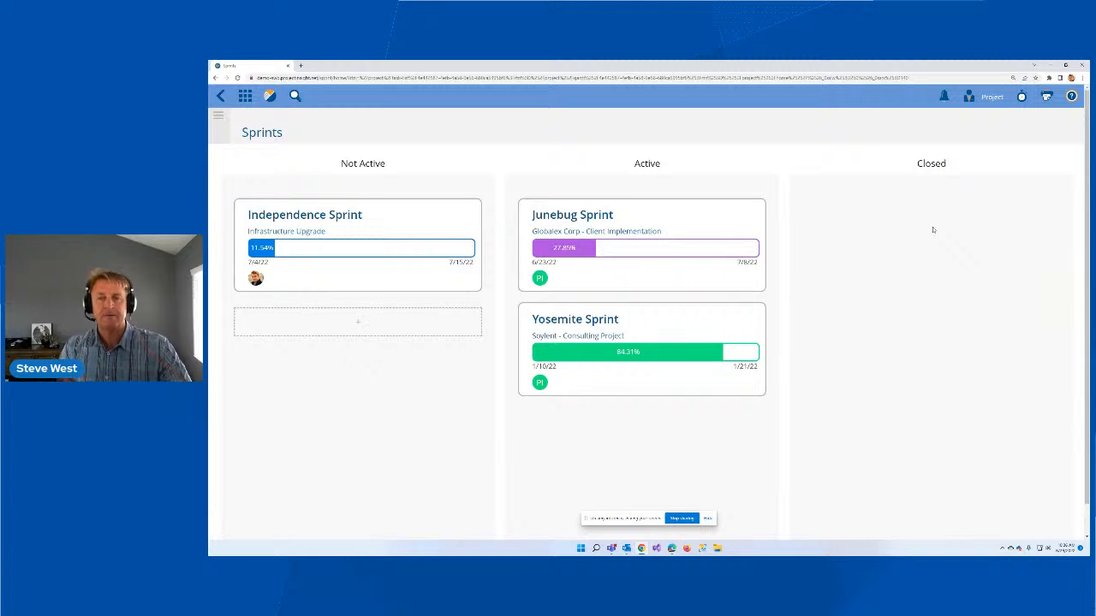
left_click(566, 216)
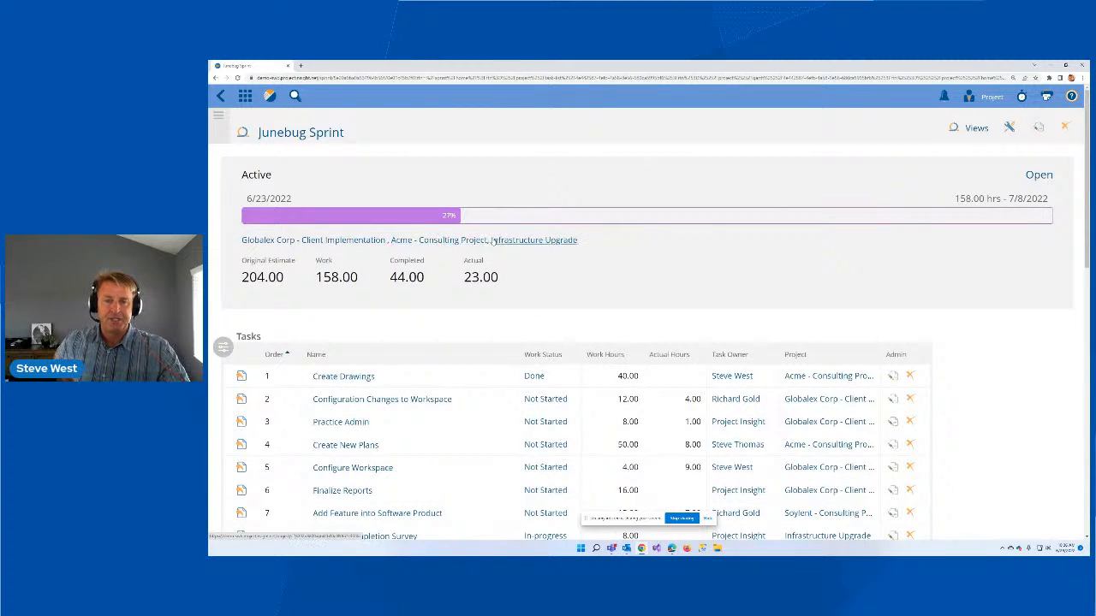
Step: Examine the Junebug Sprint's included projects, hour totals, task table and backlog of unassigned tasks
scroll(328, 243, "down", 1)
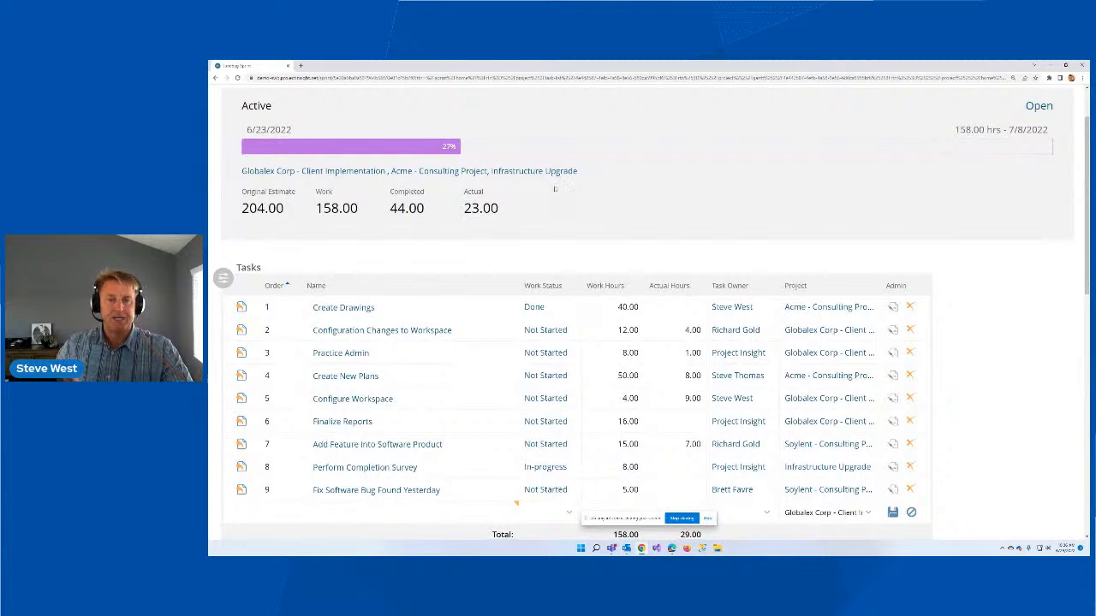
scroll(679, 291, "up", 1)
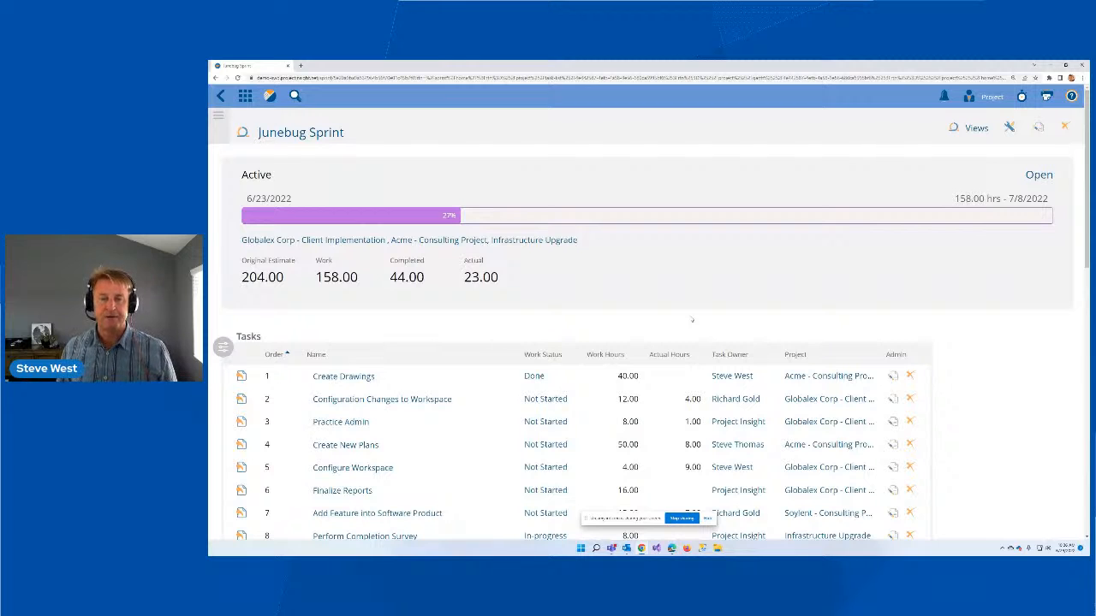
scroll(687, 310, "down", 3)
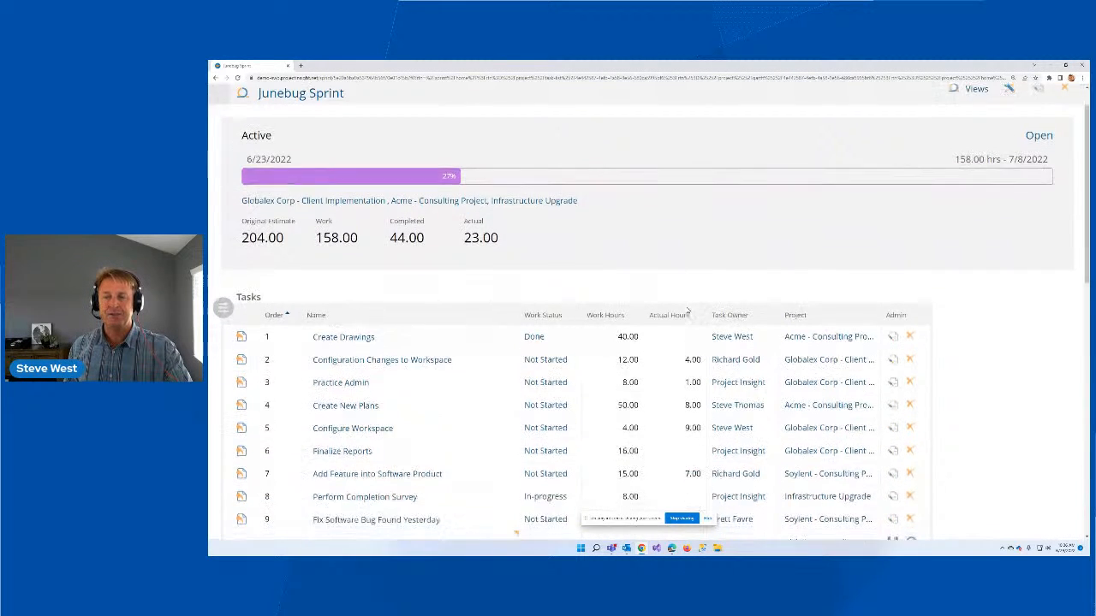
scroll(686, 306, "up", 3)
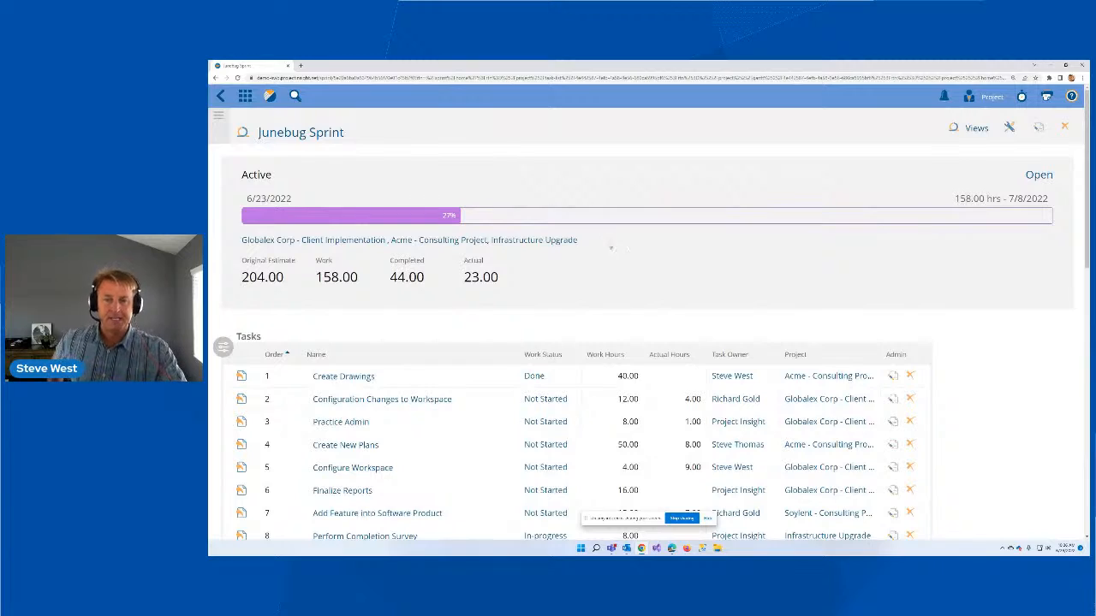
scroll(610, 248, "down", 3)
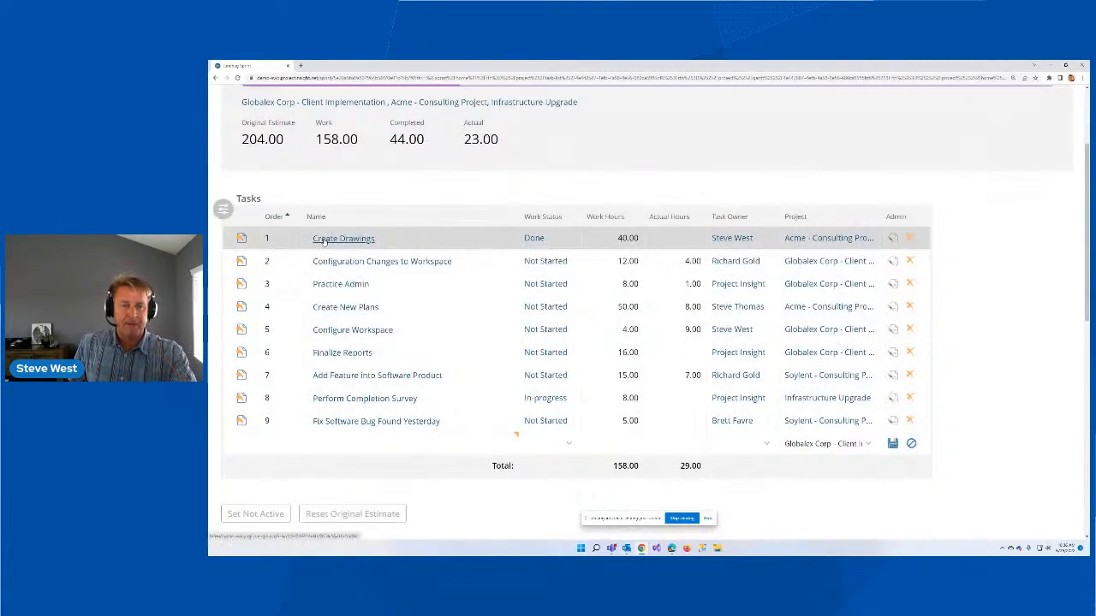
scroll(515, 414, "down", 3)
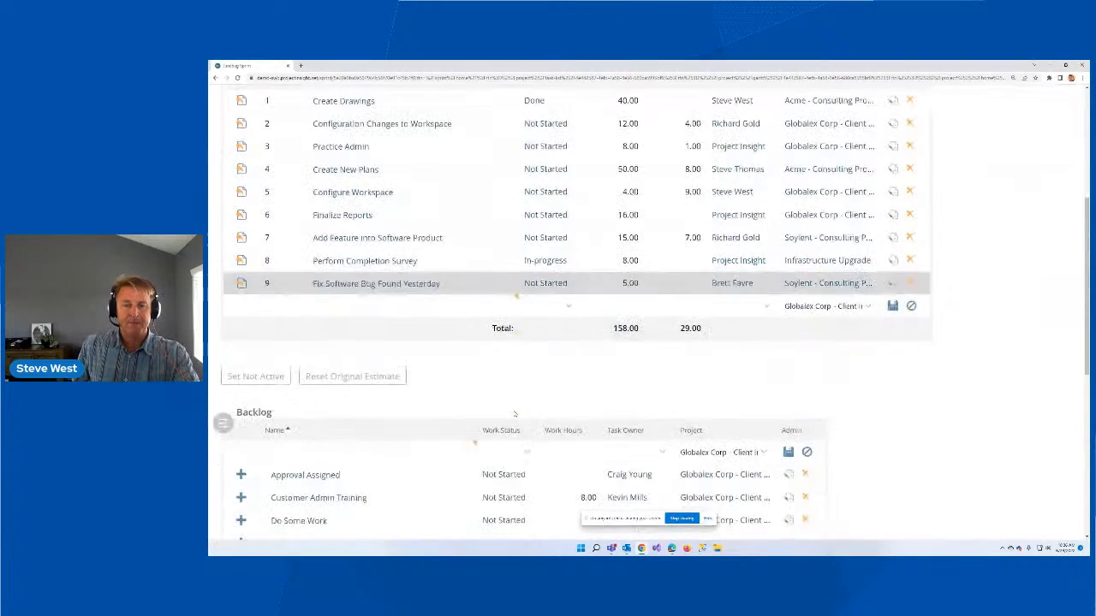
scroll(515, 415, "down", 7)
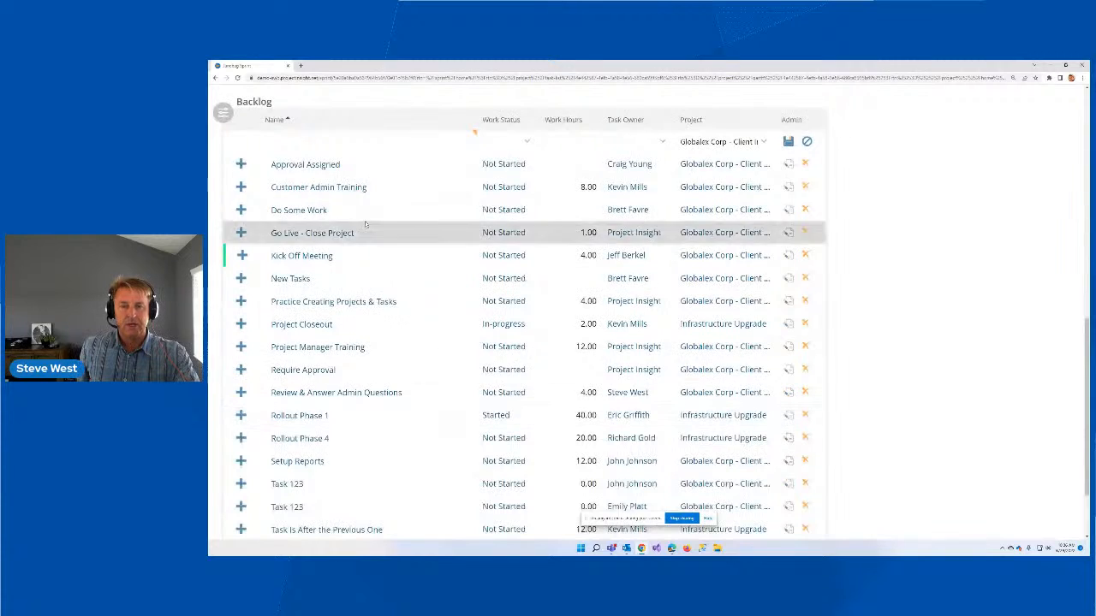
scroll(381, 257, "down", 2)
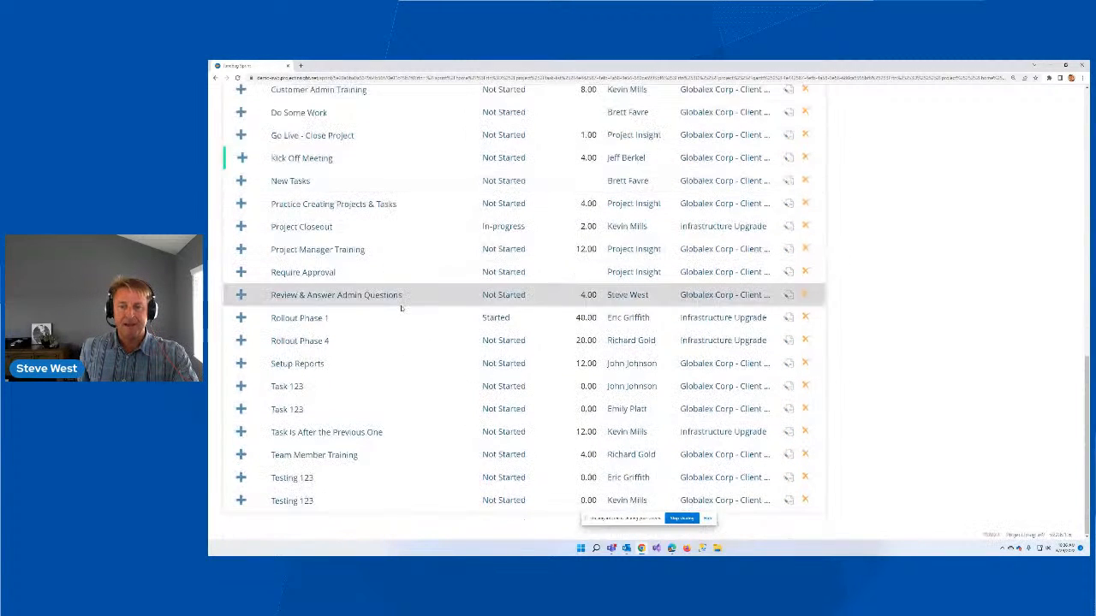
scroll(401, 308, "up", 6)
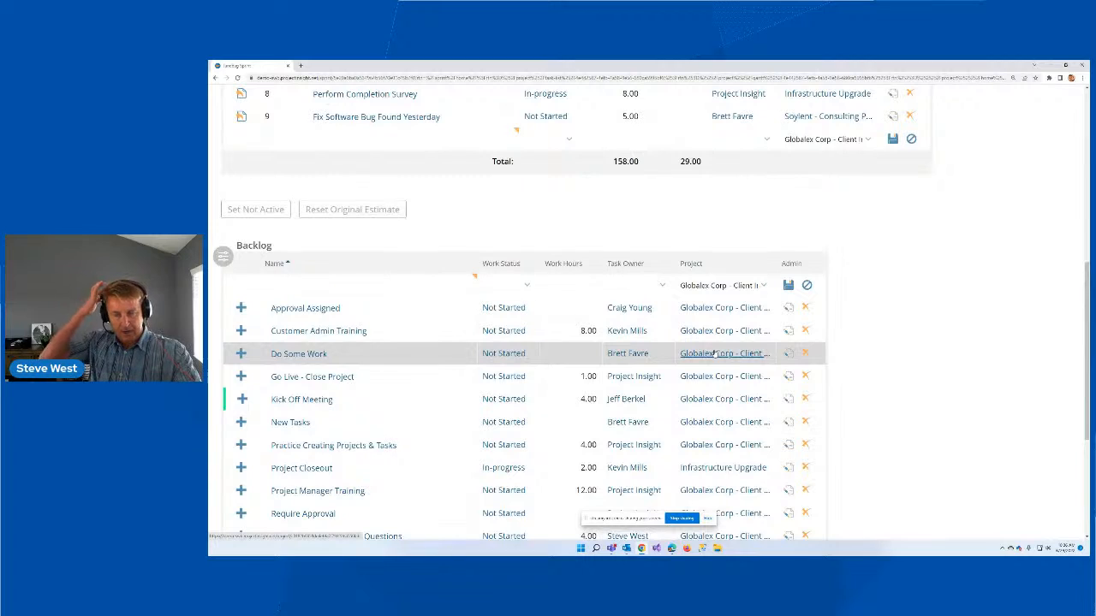
scroll(719, 368, "down", 3)
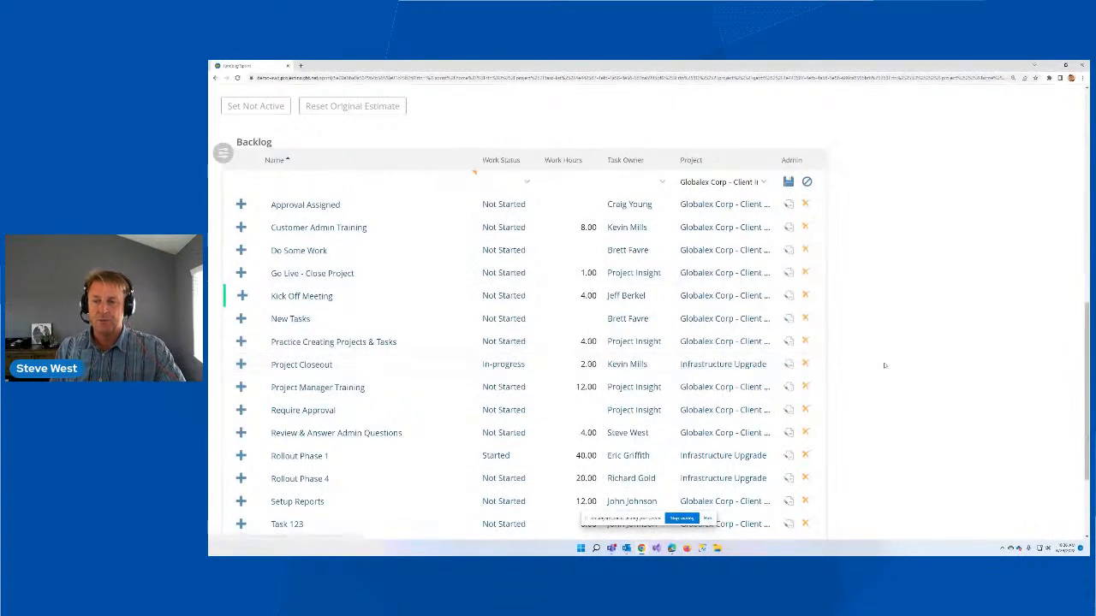
scroll(884, 366, "down", 3)
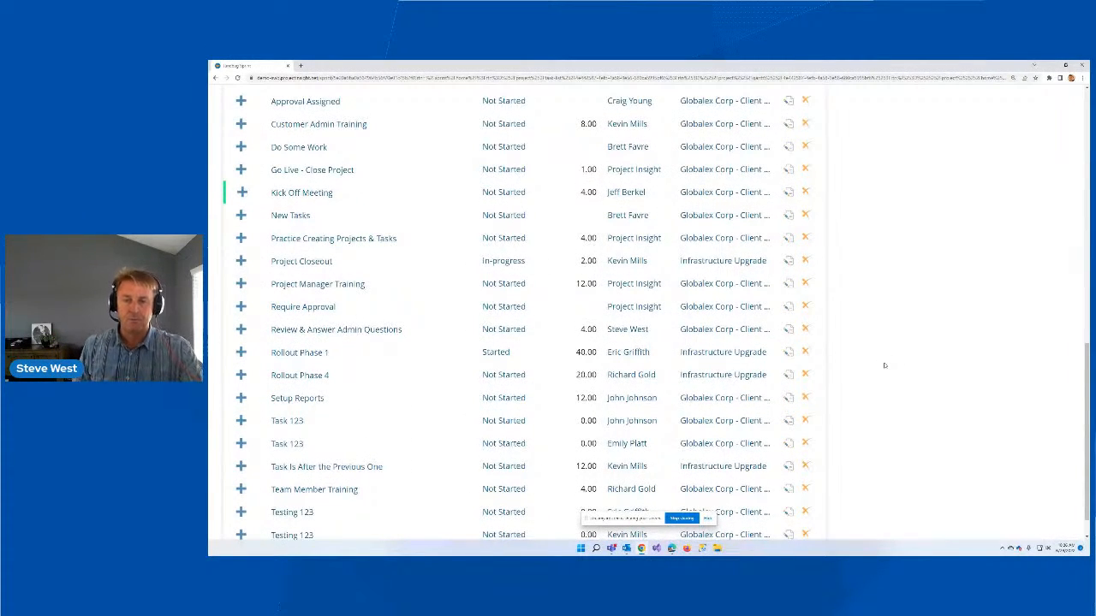
scroll(884, 366, "down", 1)
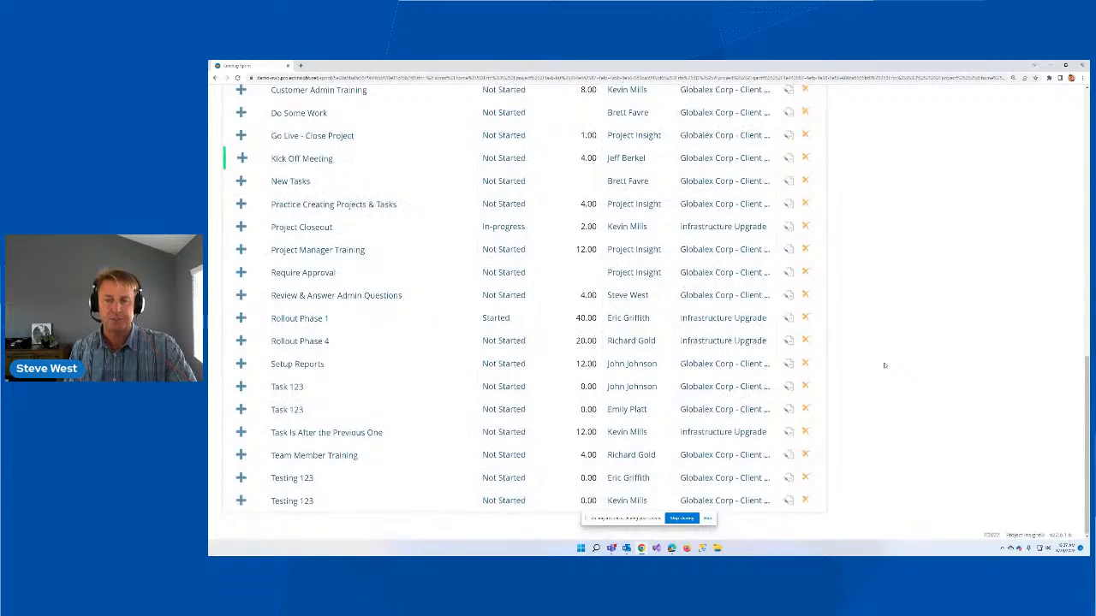
scroll(884, 365, "up", 3)
scroll(885, 366, "up", 6)
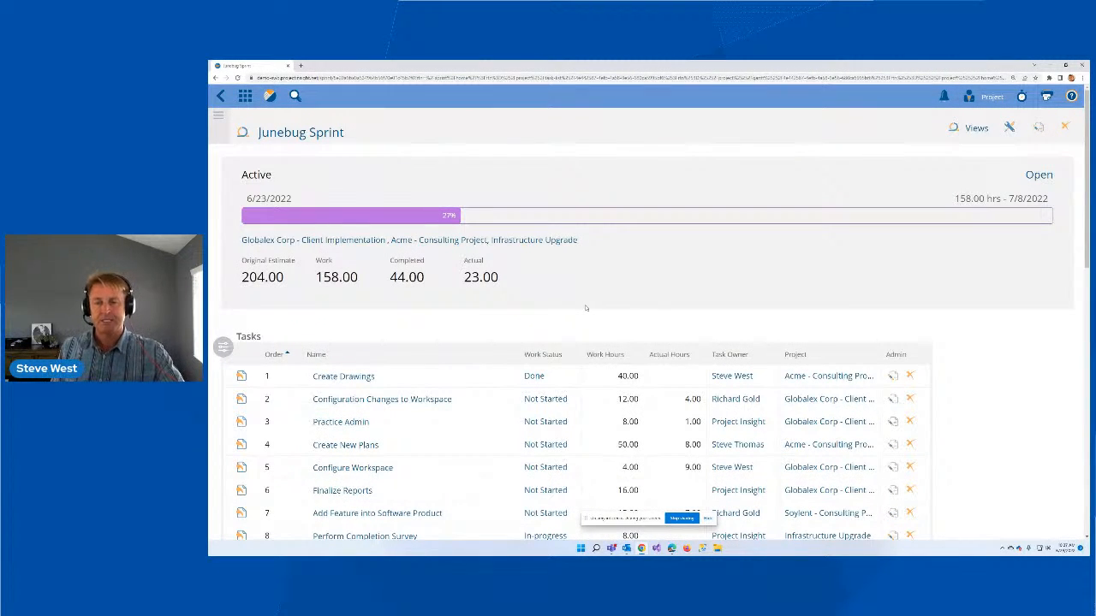
scroll(586, 308, "down", 1)
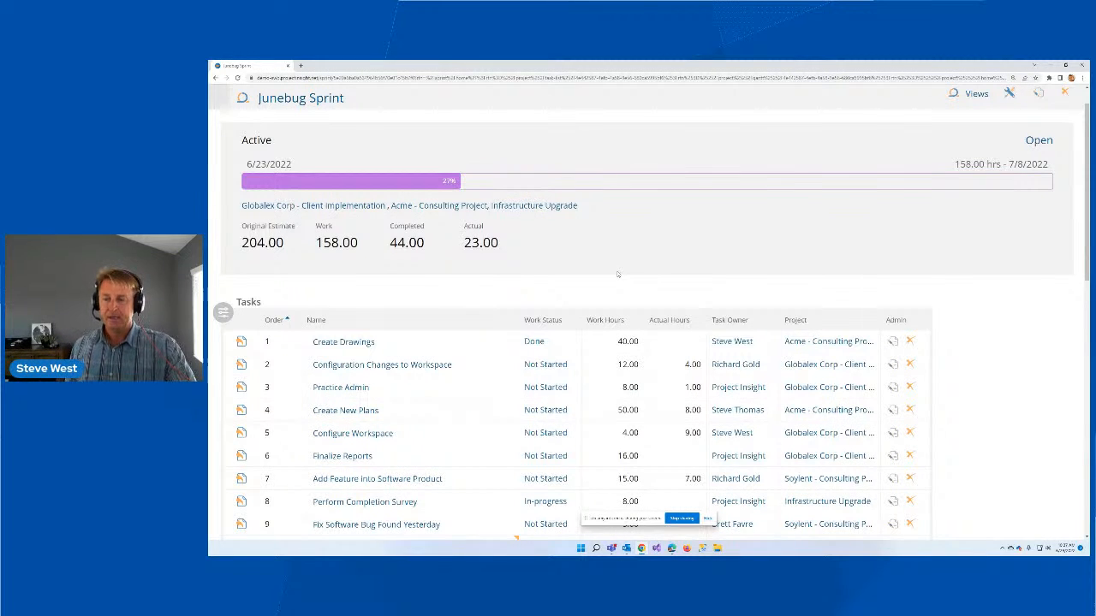
scroll(617, 274, "down", 2)
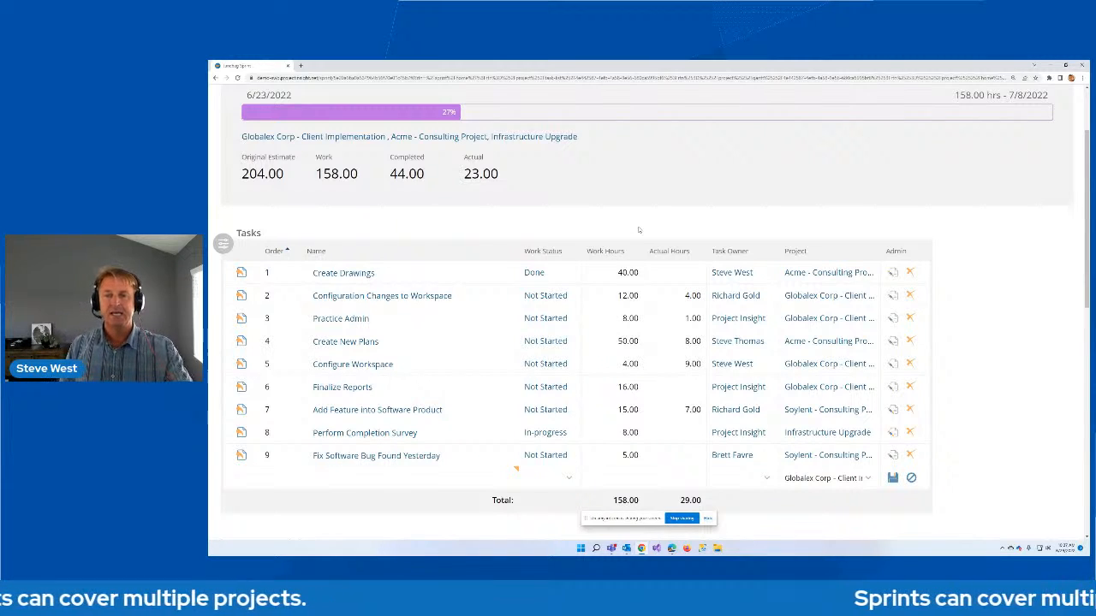
scroll(638, 230, "up", 2)
scroll(609, 264, "down", 3)
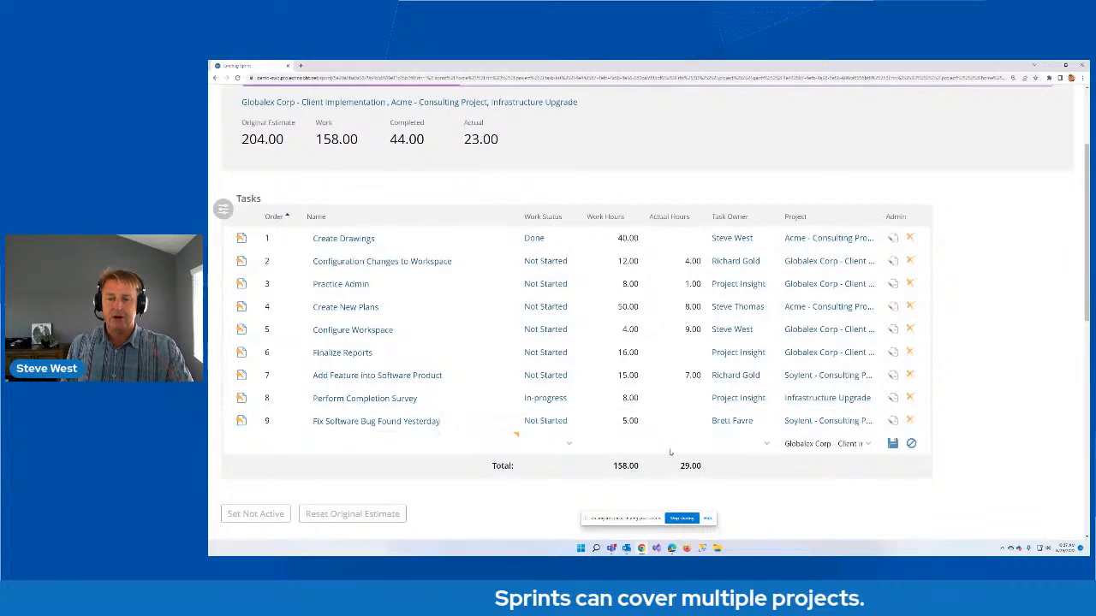
scroll(670, 452, "down", 4)
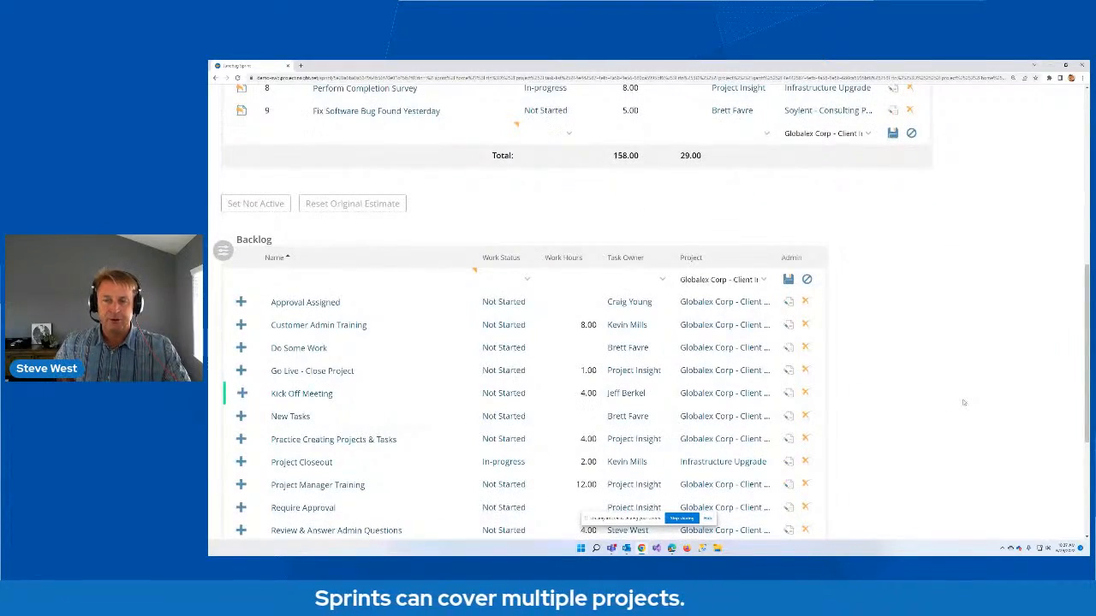
scroll(963, 402, "up", 2)
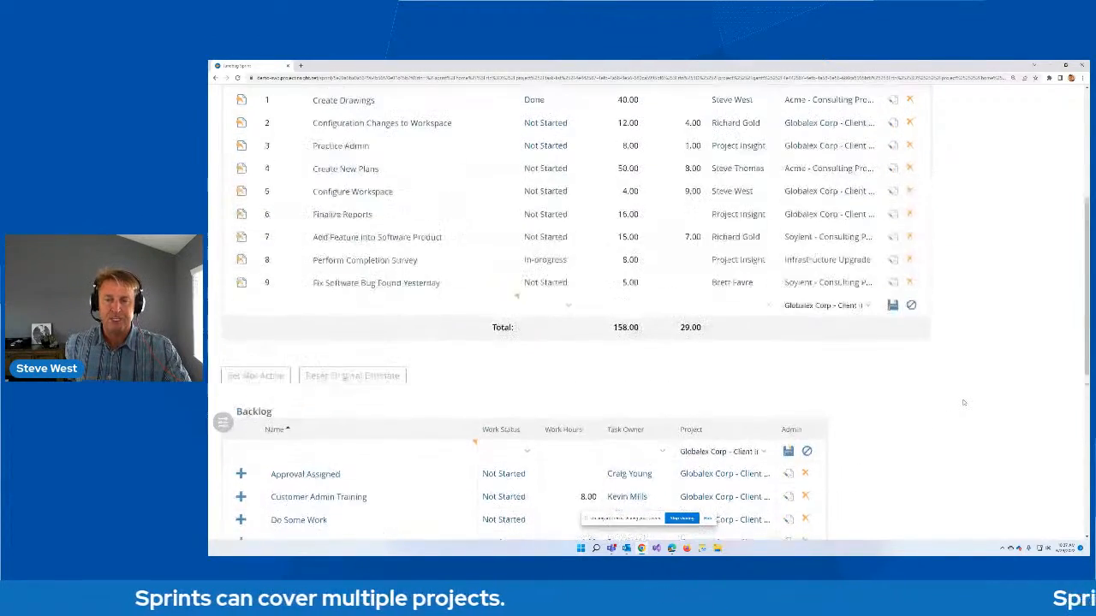
Step: Switch the Junebug Sprint from its overview to the Charts view
scroll(963, 403, "up", 3)
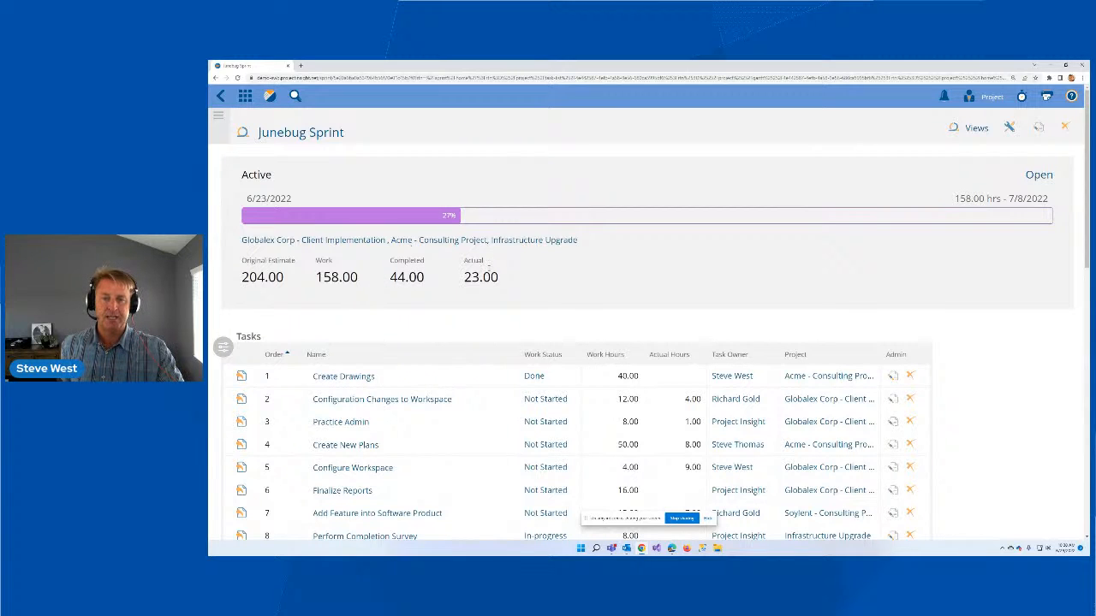
left_click(976, 129)
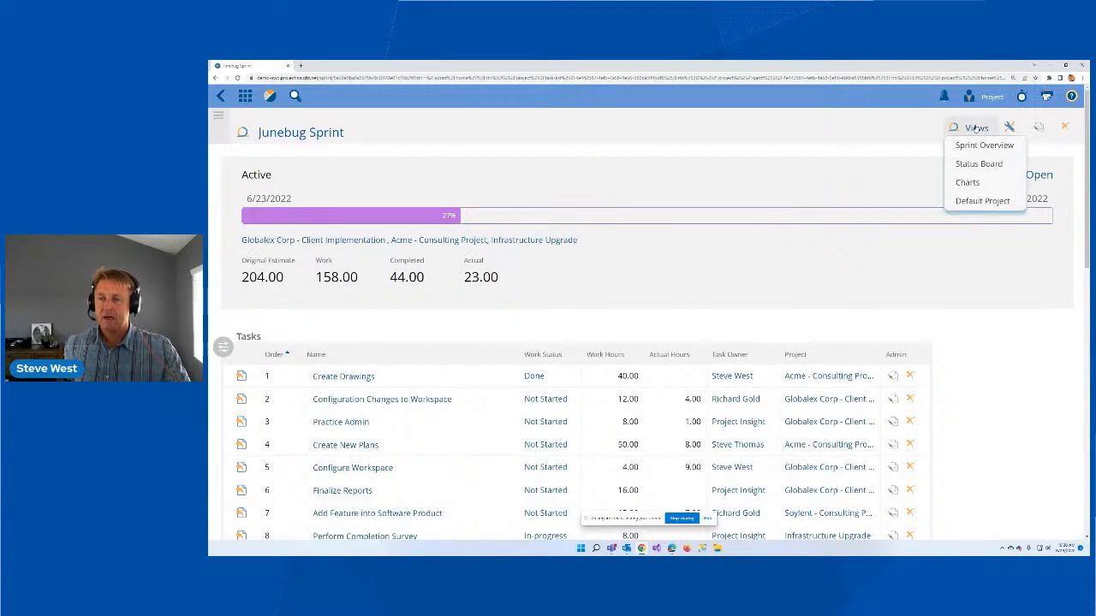
left_click(675, 167)
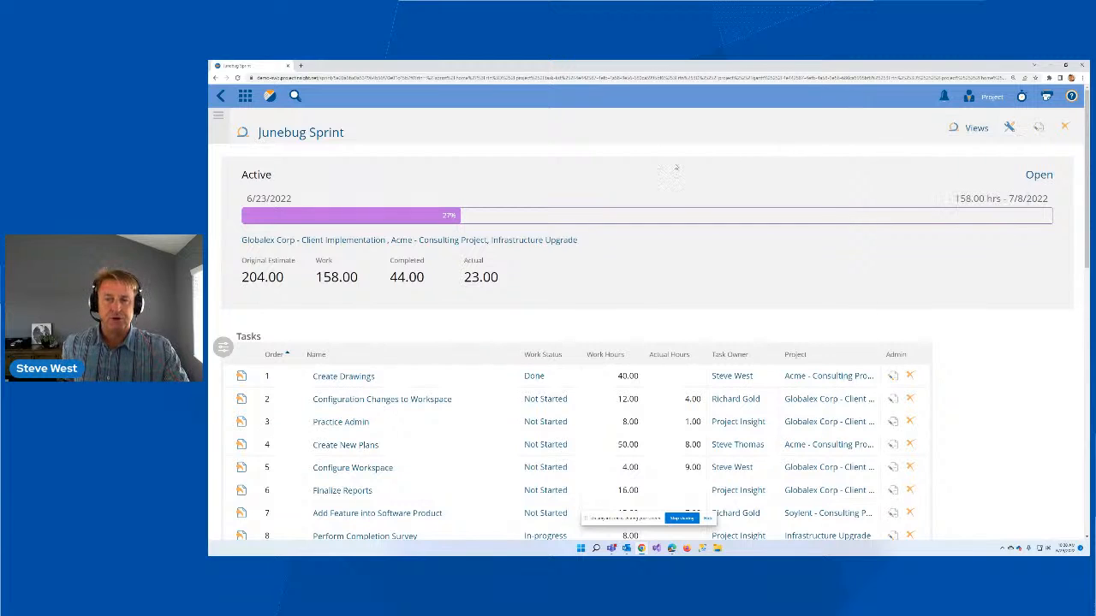
scroll(705, 204, "down", 1)
scroll(707, 207, "up", 1)
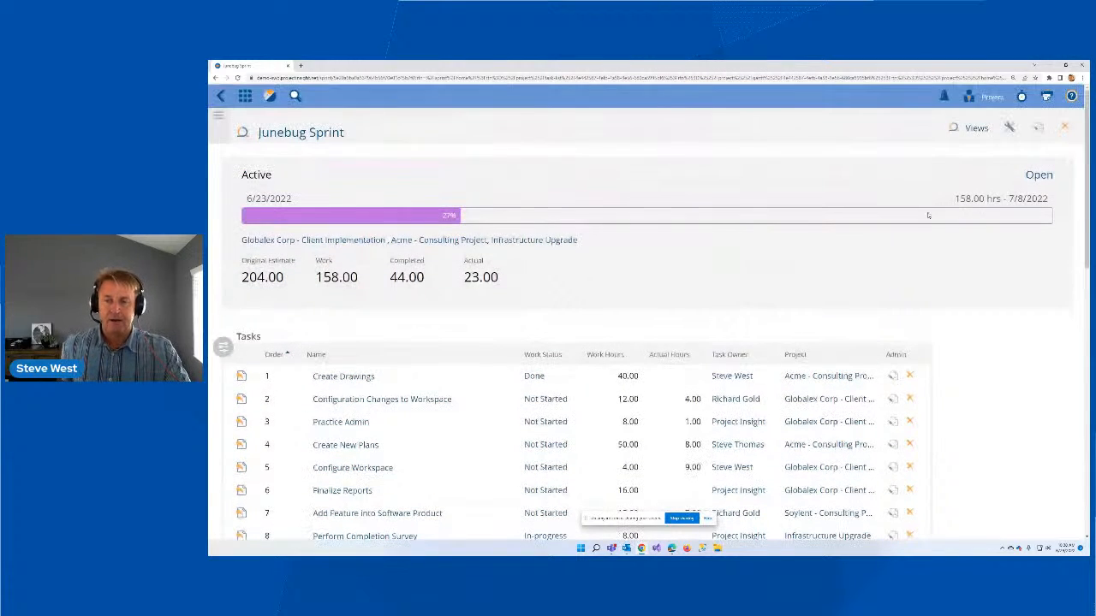
left_click(969, 129)
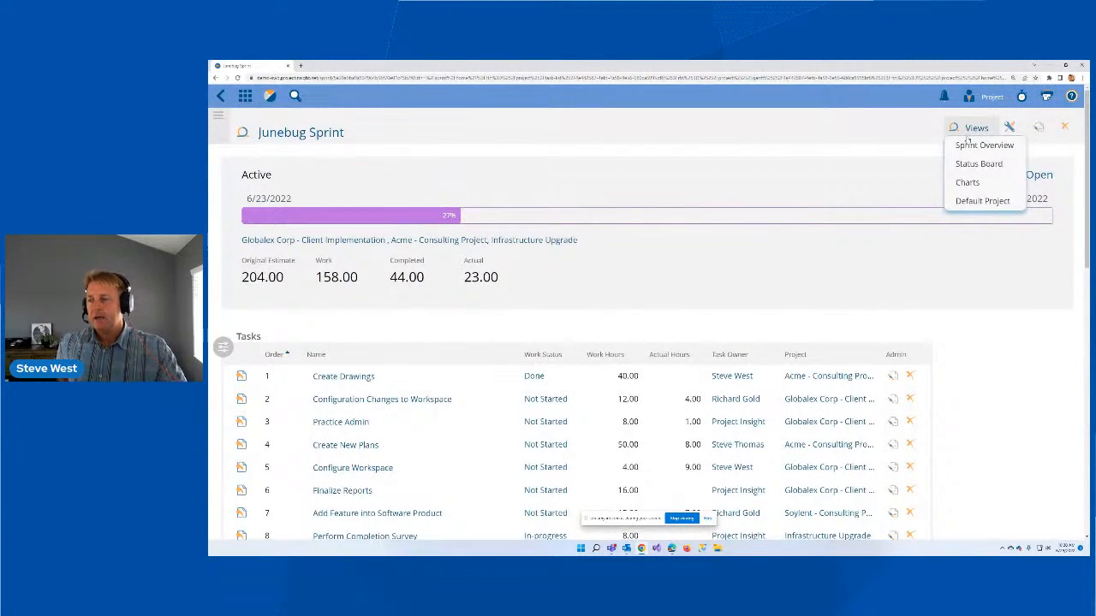
left_click(968, 183)
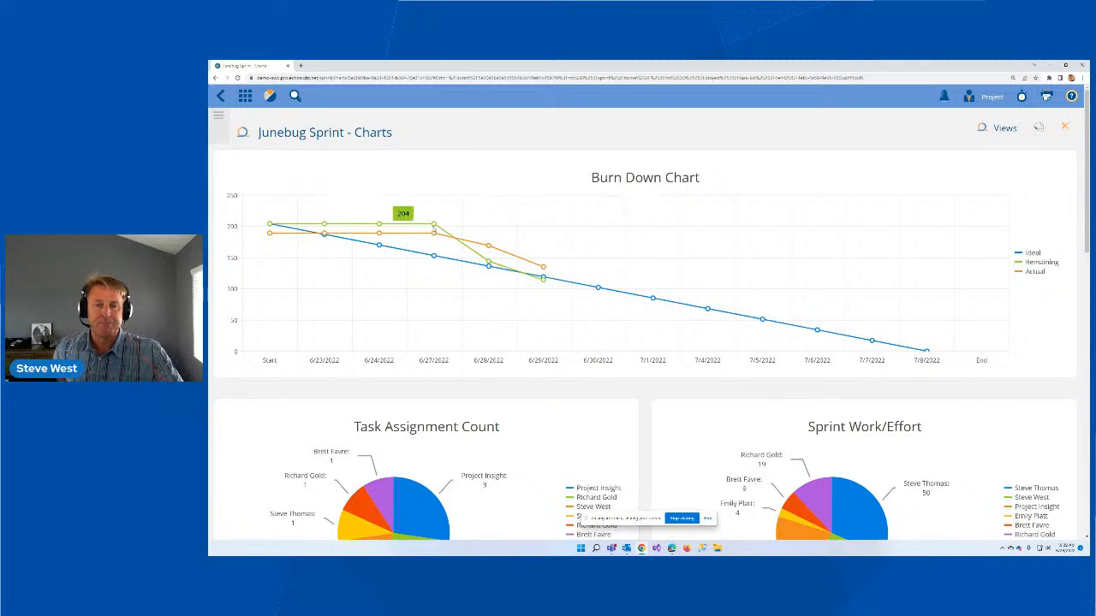
Step: Examine the sprint's Task Assignment Count, Sprint Work/Effort and Work Breakdown charts, finishing back at the Burn Down Chart
scroll(568, 279, "down", 3)
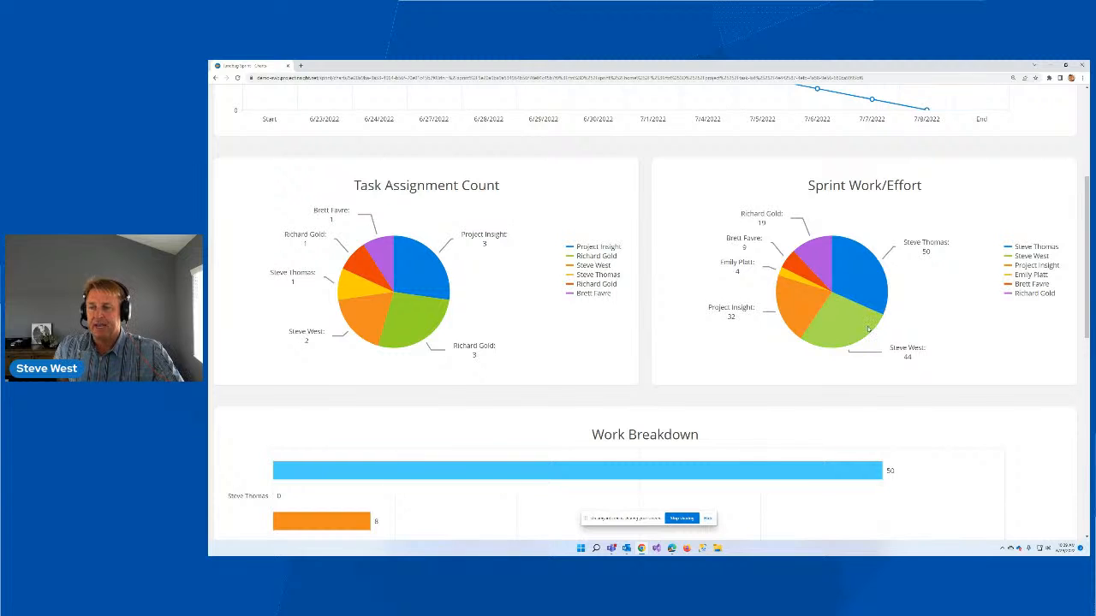
scroll(913, 283, "down", 3)
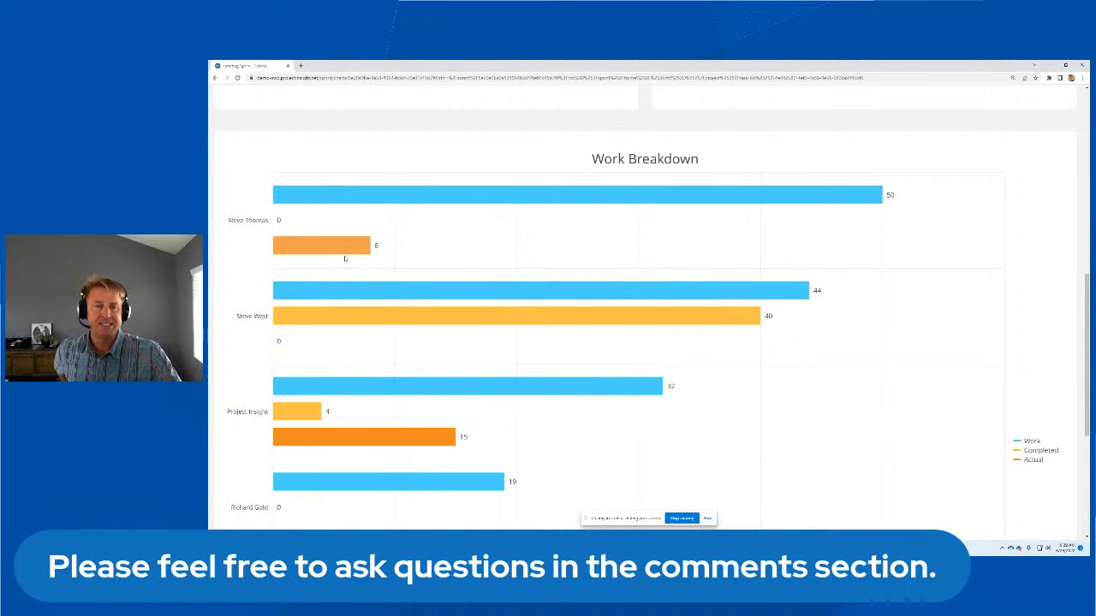
scroll(496, 263, "down", 1)
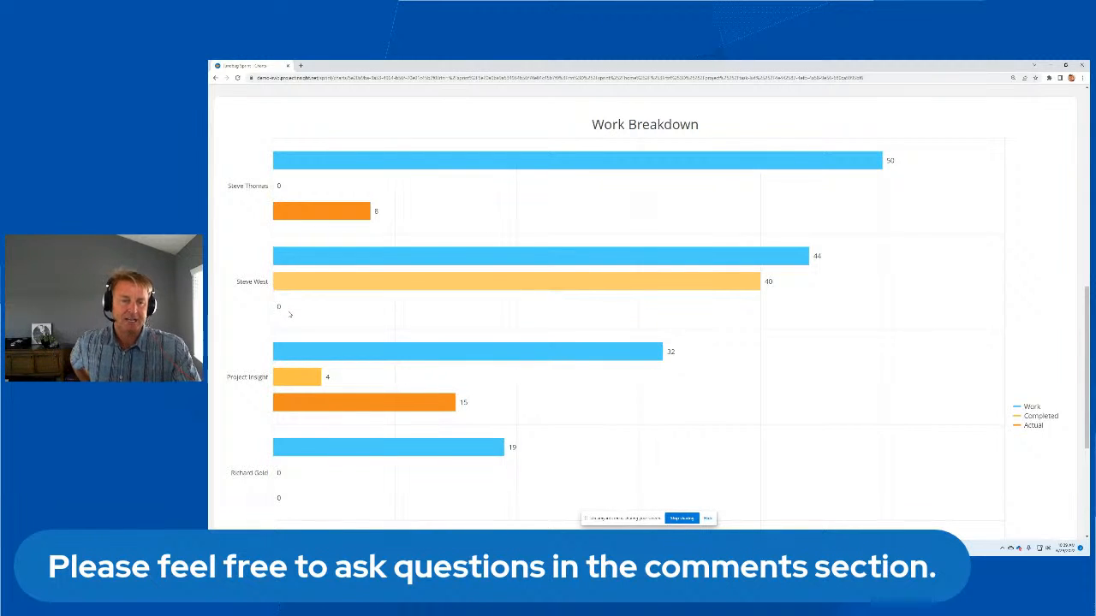
scroll(445, 333, "down", 1)
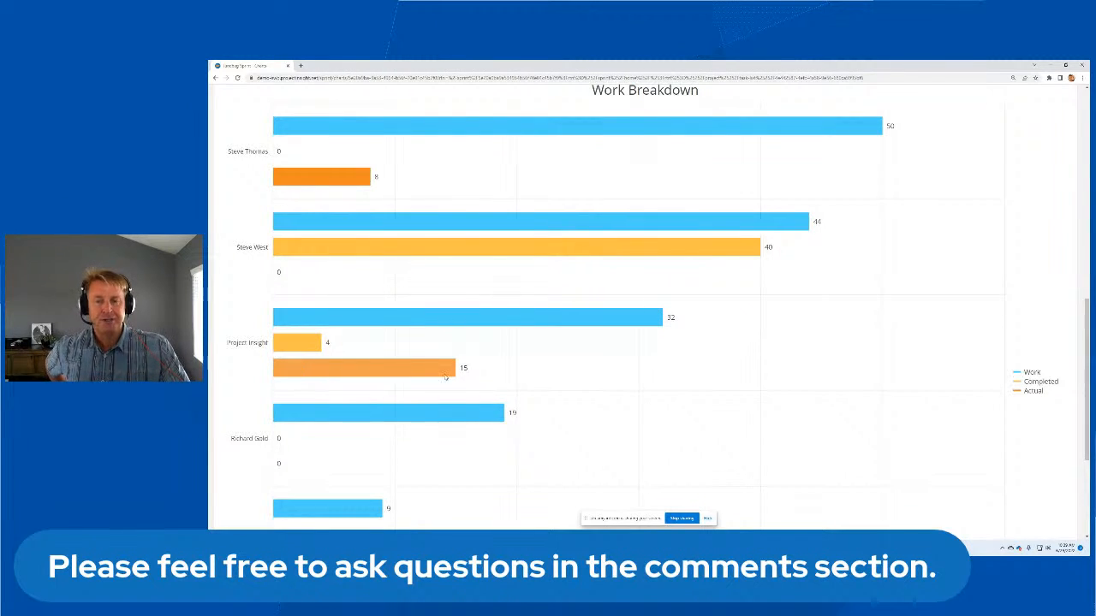
scroll(629, 342, "down", 2)
scroll(648, 340, "up", 5)
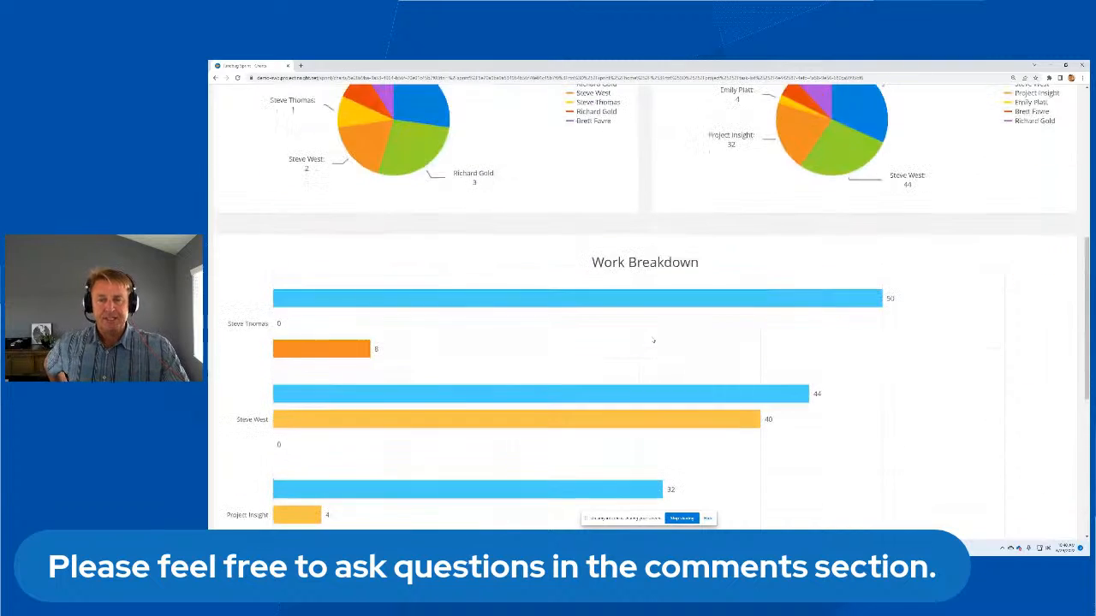
scroll(648, 341, "up", 4)
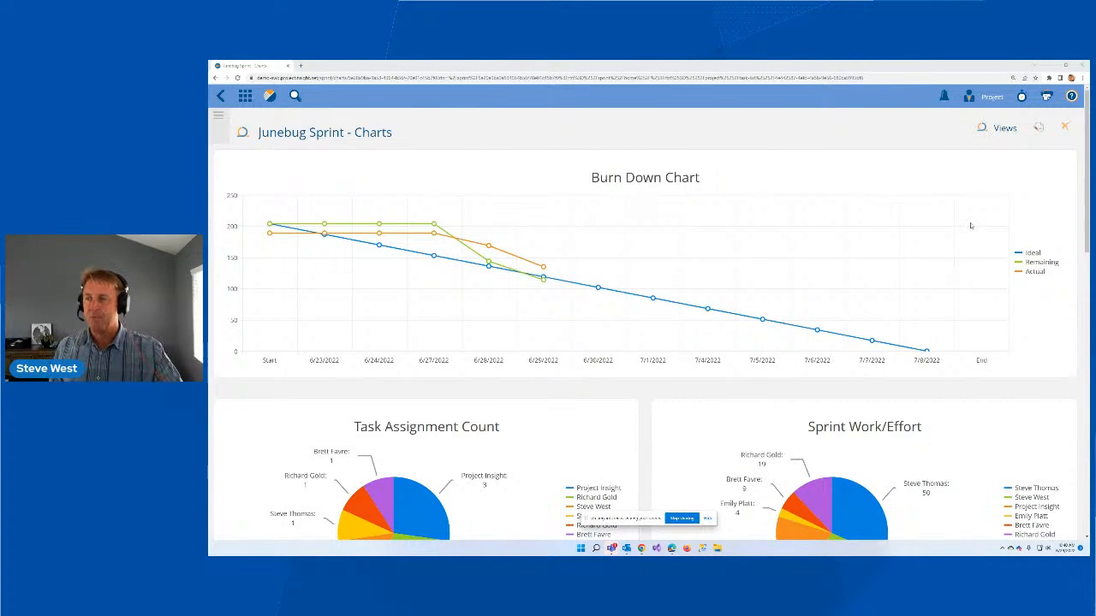
Step: Switch the Junebug Sprint to its Status Board and look over the task cards
left_click(997, 129)
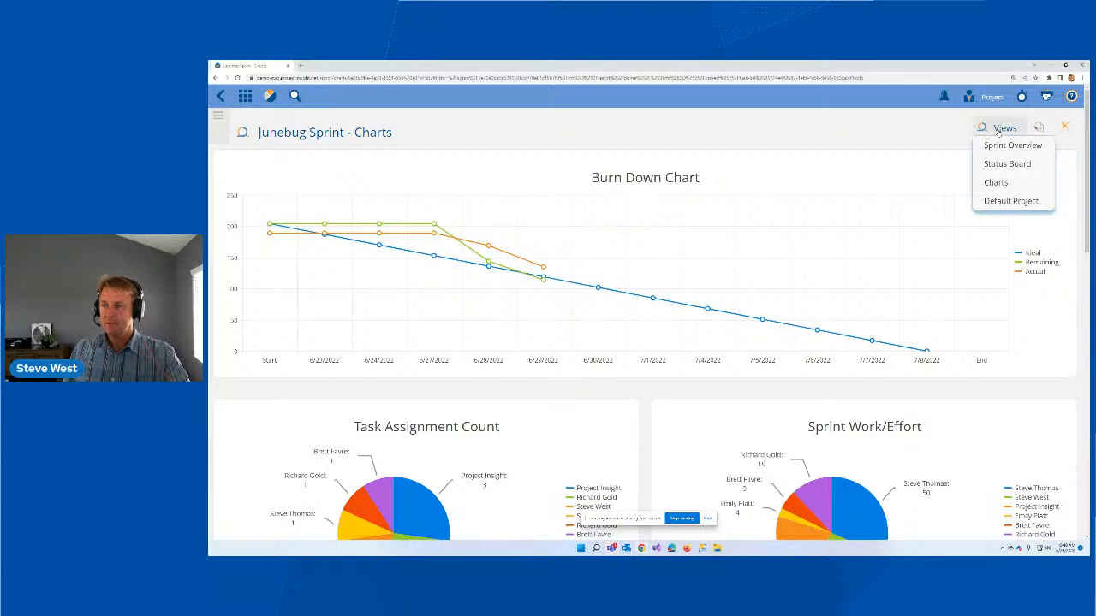
left_click(1002, 164)
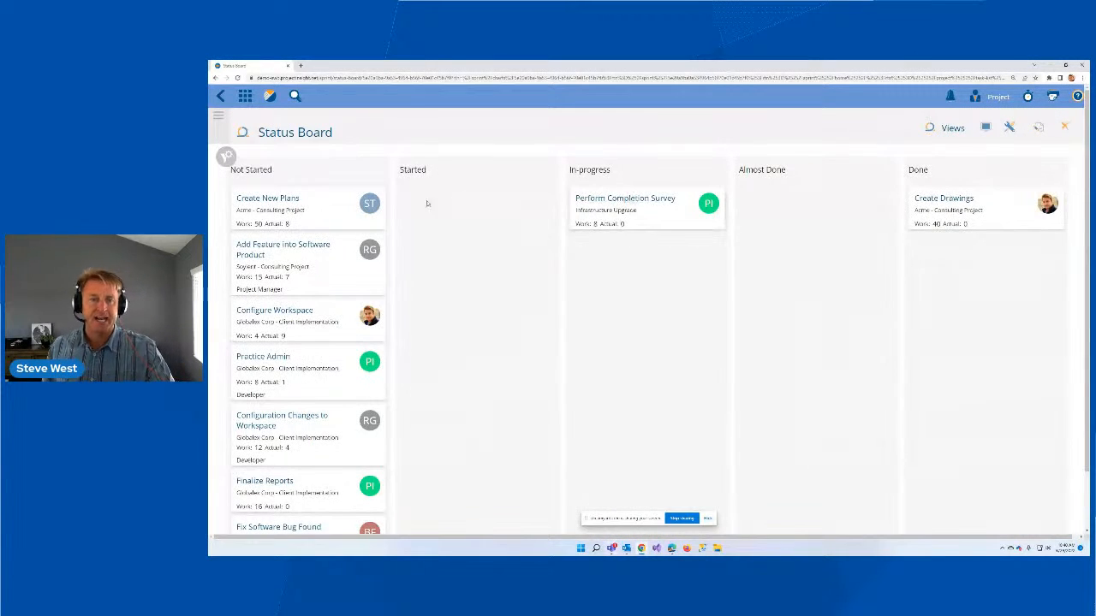
scroll(484, 246, "down", 1)
scroll(483, 246, "up", 1)
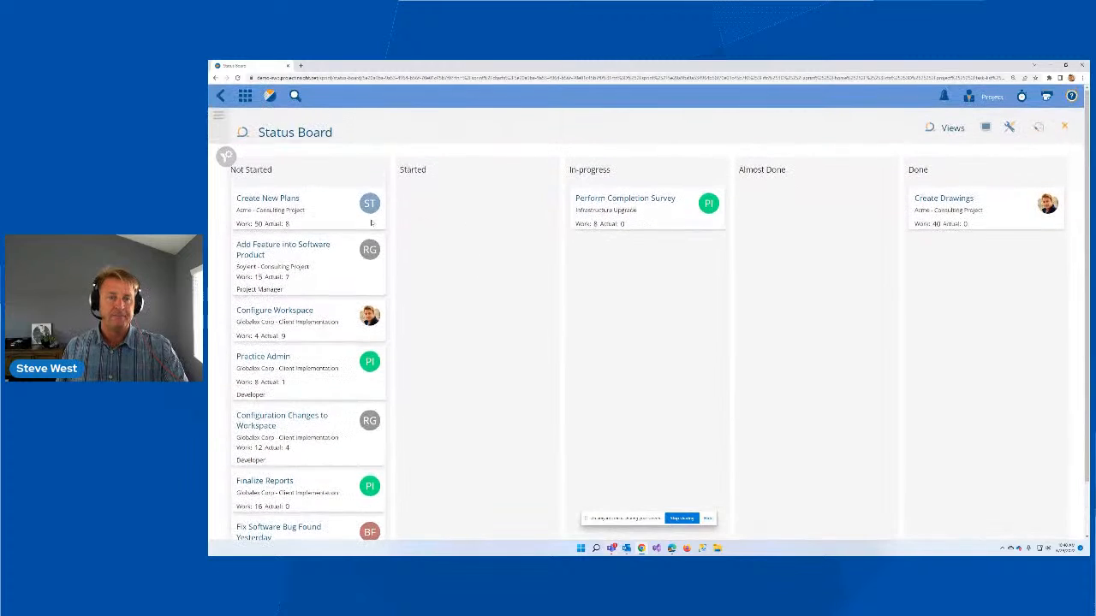
Step: Move the Create New Plans card to Done and the Add Feature into Software Product card to In-progress
left_click_drag(308, 211, 909, 235)
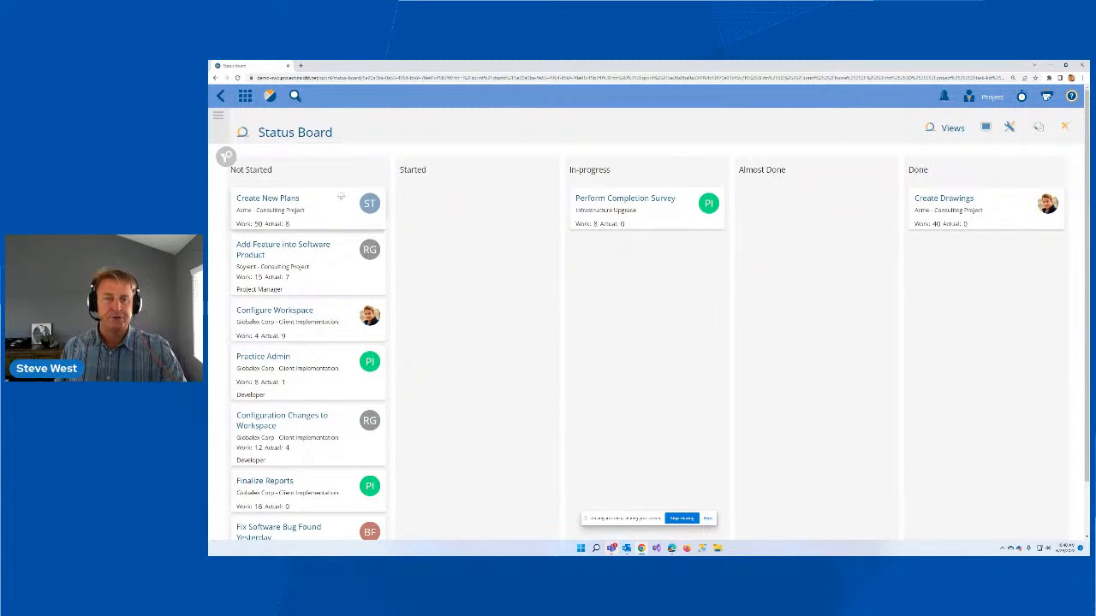
left_click_drag(319, 199, 921, 238)
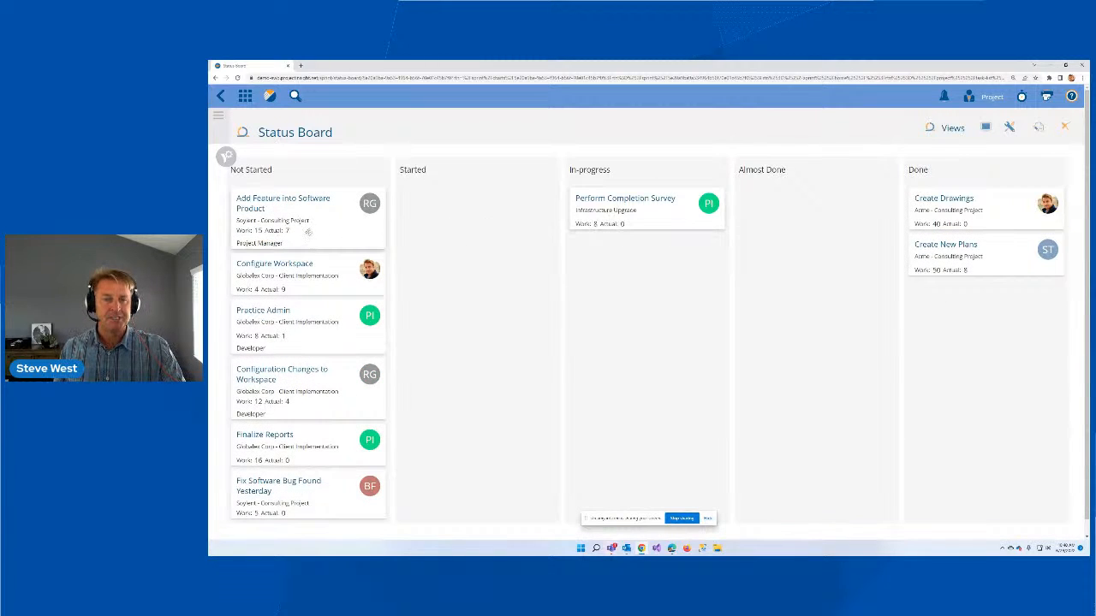
left_click_drag(306, 230, 574, 250)
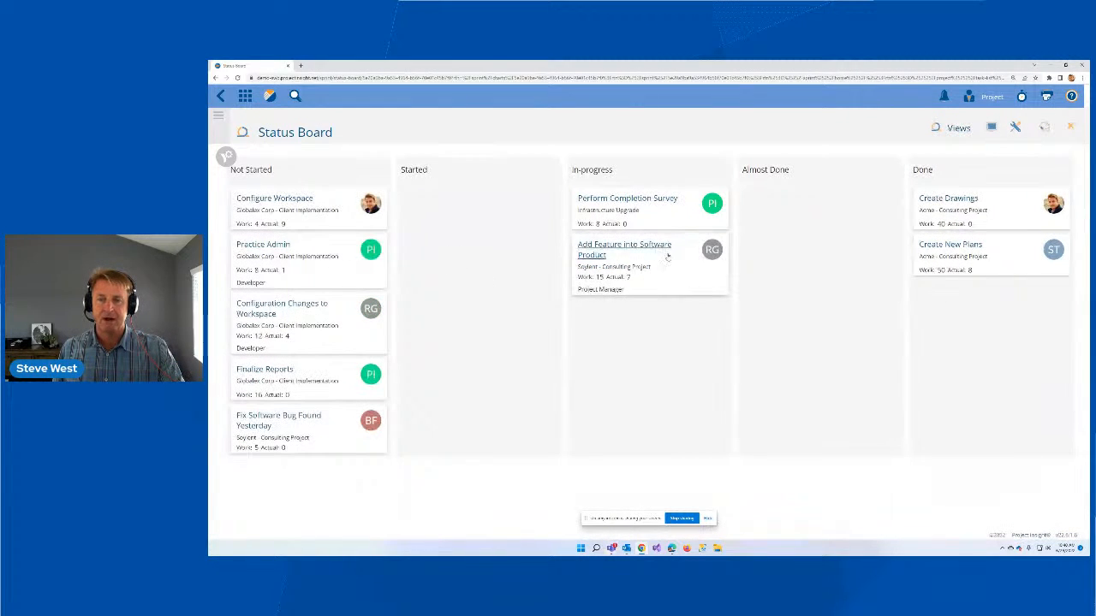
Step: Return to the Sprint Overview and check the sprint's progress bar, hour totals and task work statuses
left_click(949, 129)
left_click(953, 147)
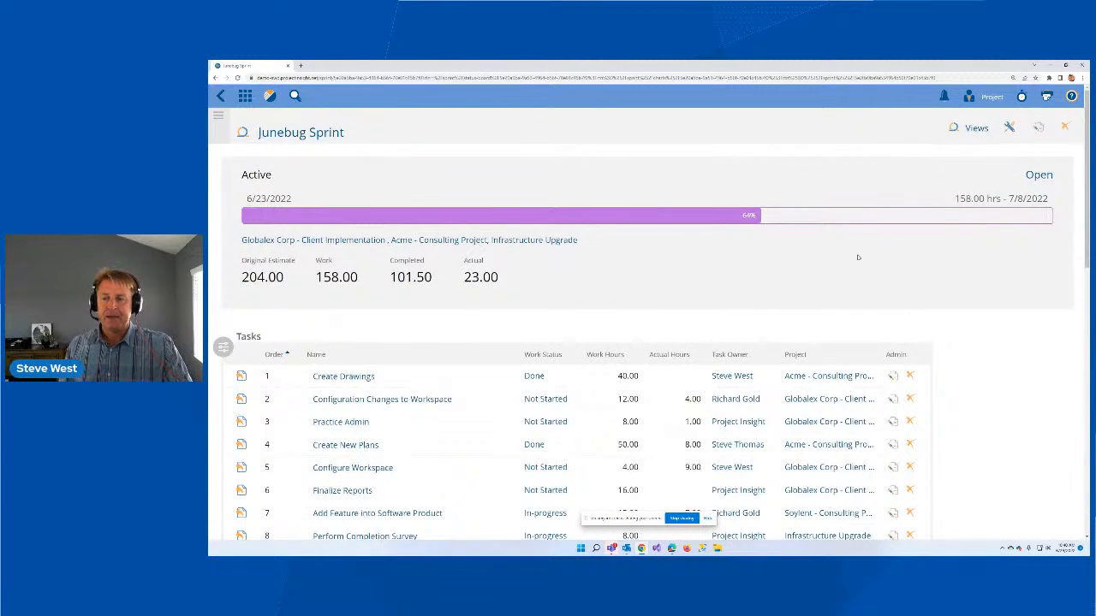
scroll(857, 257, "down", 2)
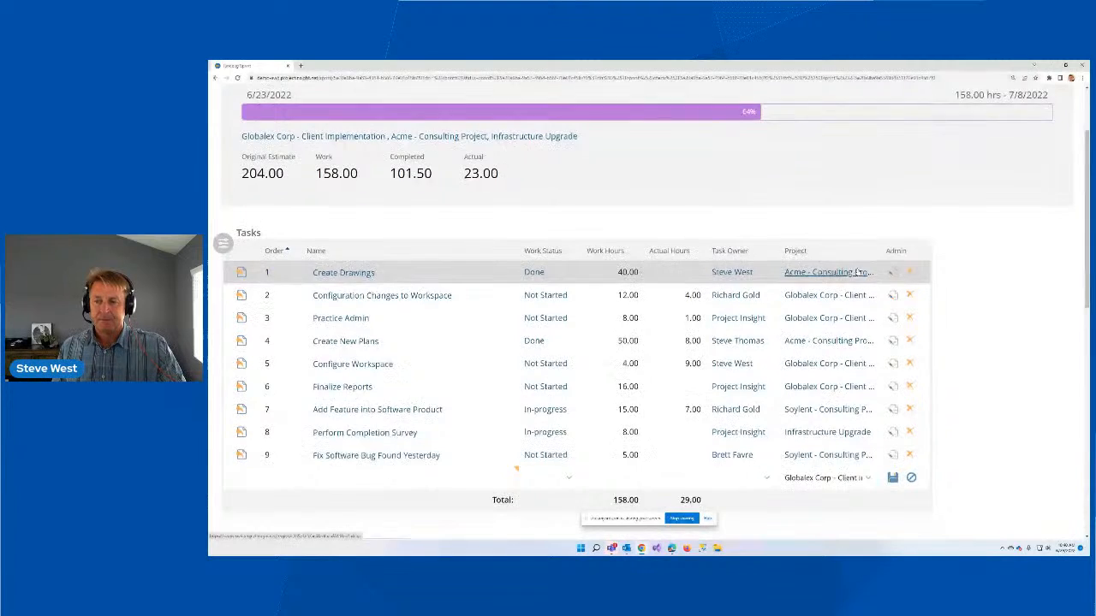
scroll(858, 272, "down", 1)
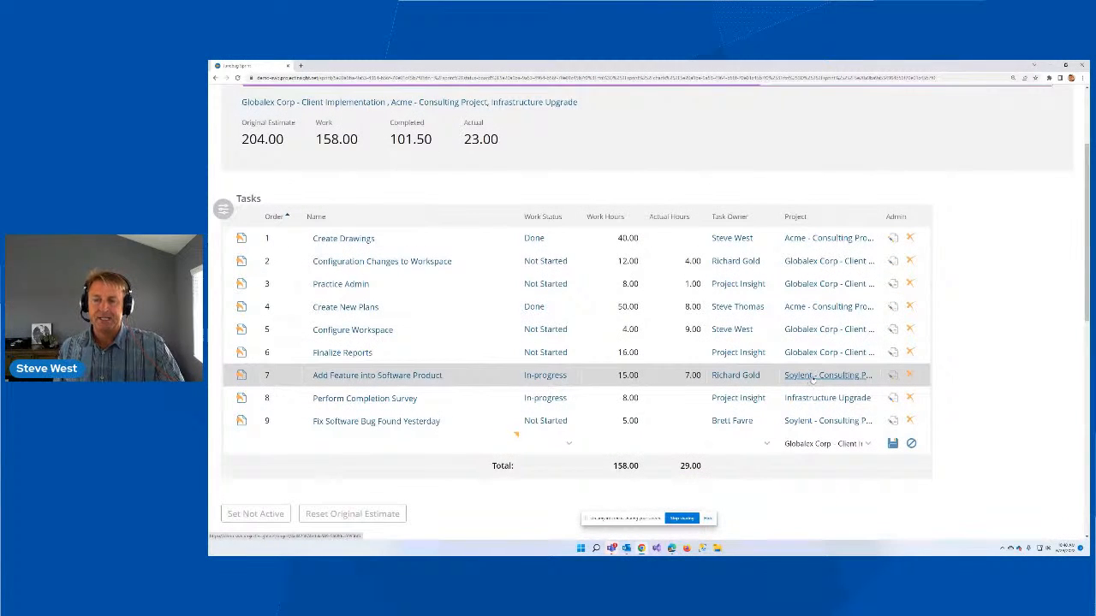
Step: Check the Soylent - Consulting Project's task list from the sprint, and reopen the Junebug Sprint through the Add Feature into Software Product task
left_click(840, 378)
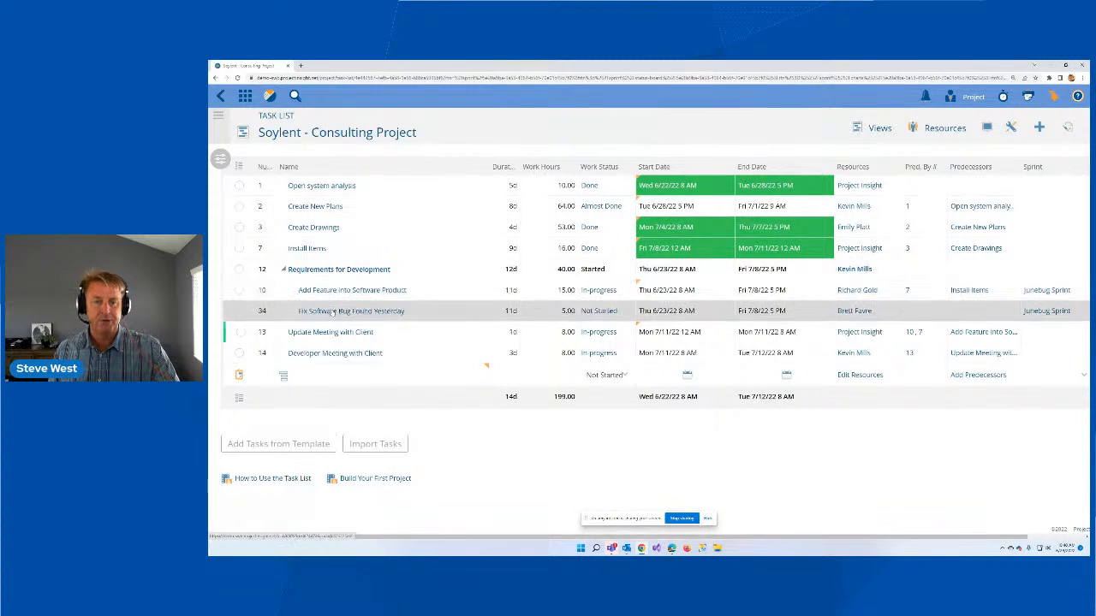
left_click(1052, 291)
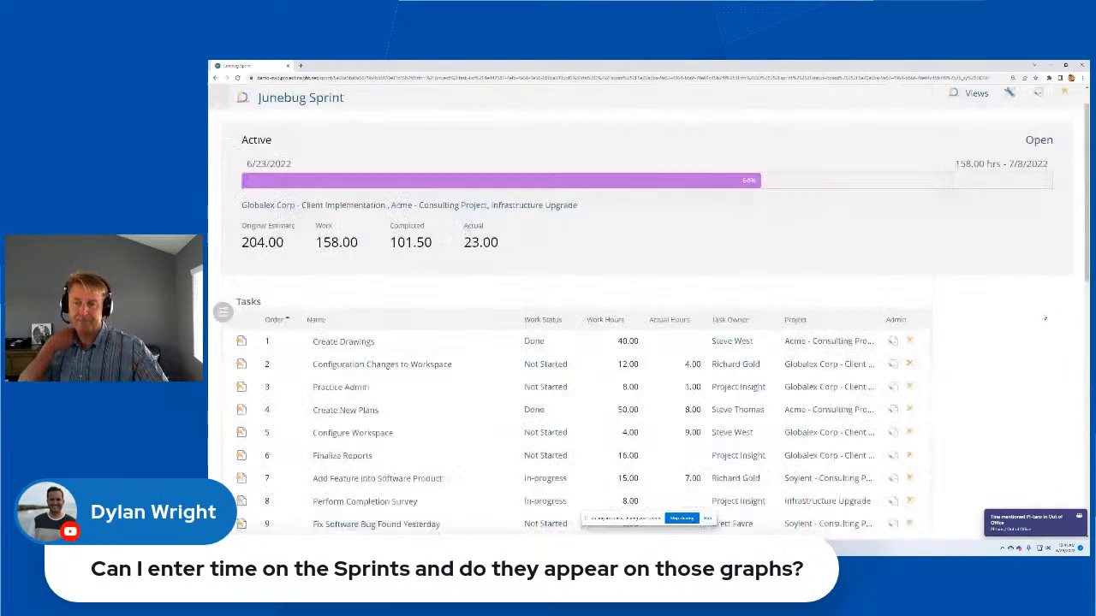
scroll(1044, 318, "down", 2)
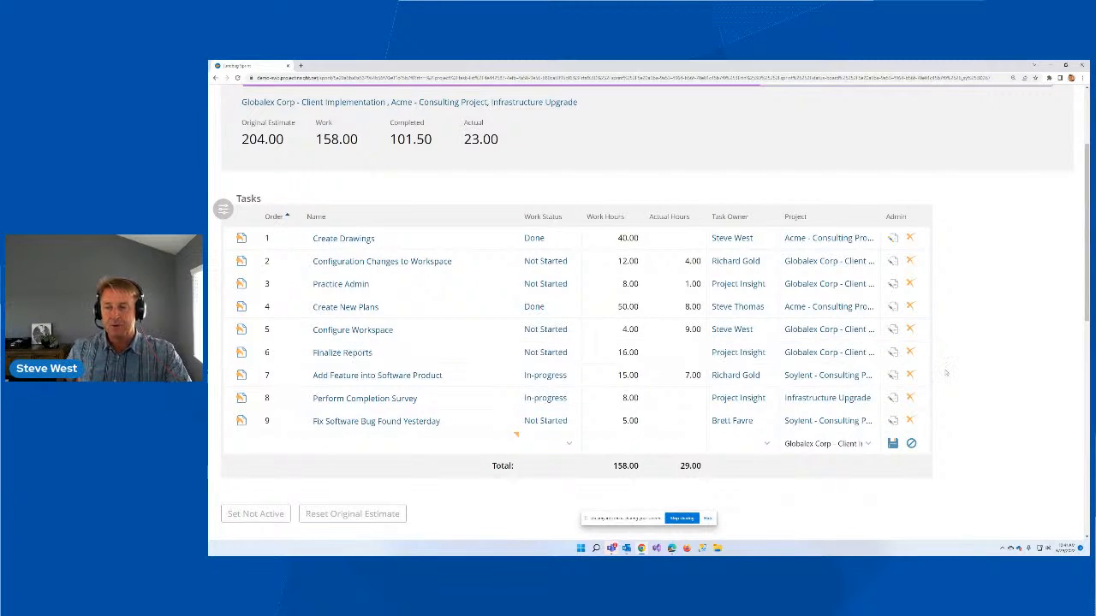
scroll(984, 370, "up", 2)
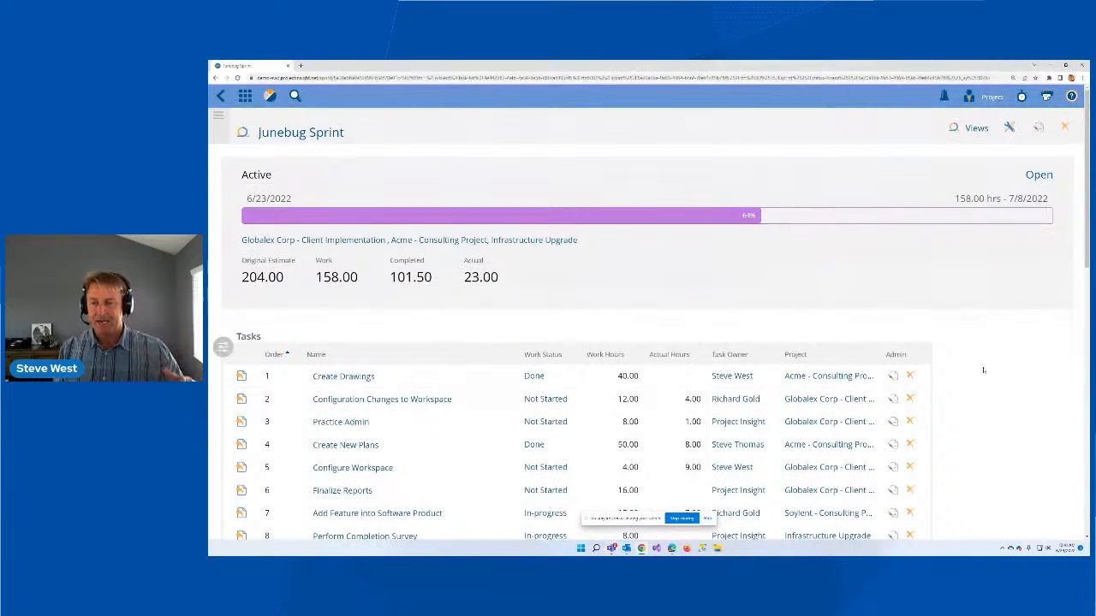
scroll(983, 370, "down", 1)
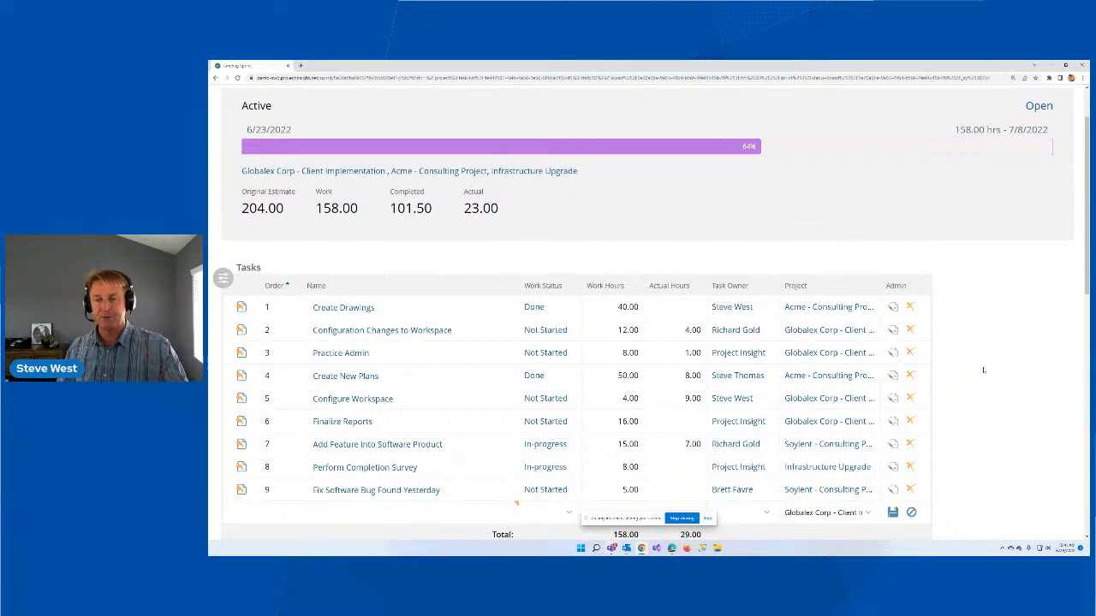
scroll(983, 370, "up", 1)
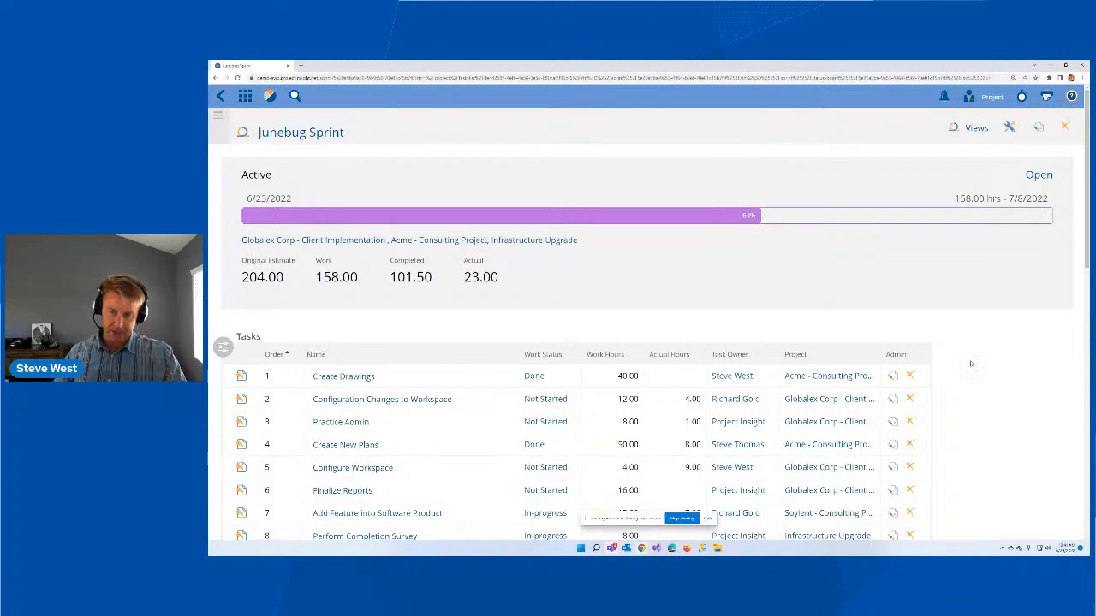
scroll(971, 364, "down", 1)
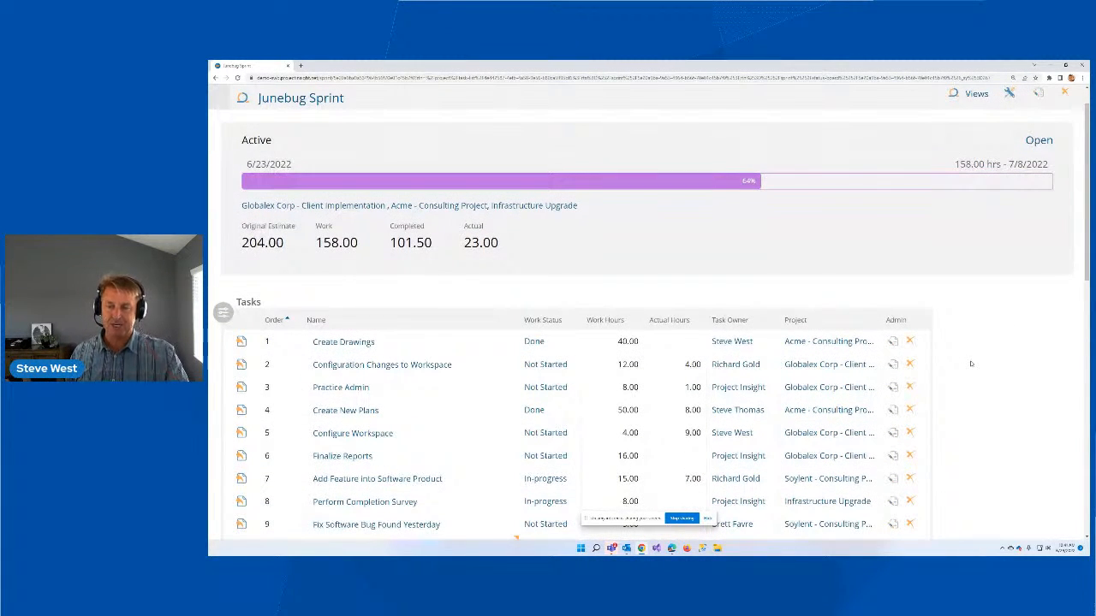
scroll(971, 364, "up", 1)
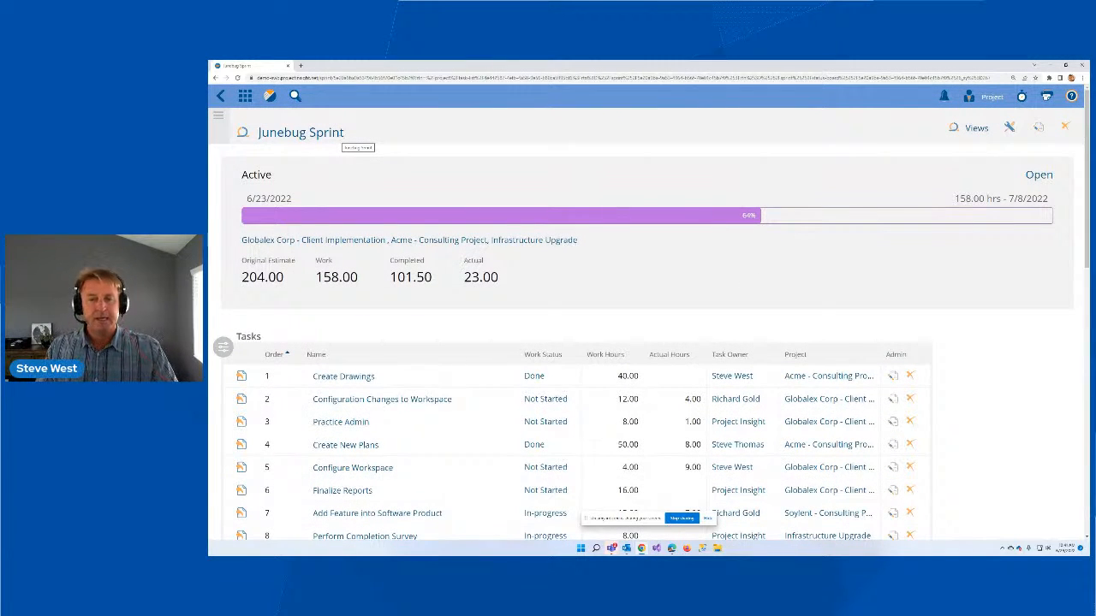
Step: Open the Cross Project Gantt - All Active project report and view the timelines of the active projects
left_click(244, 96)
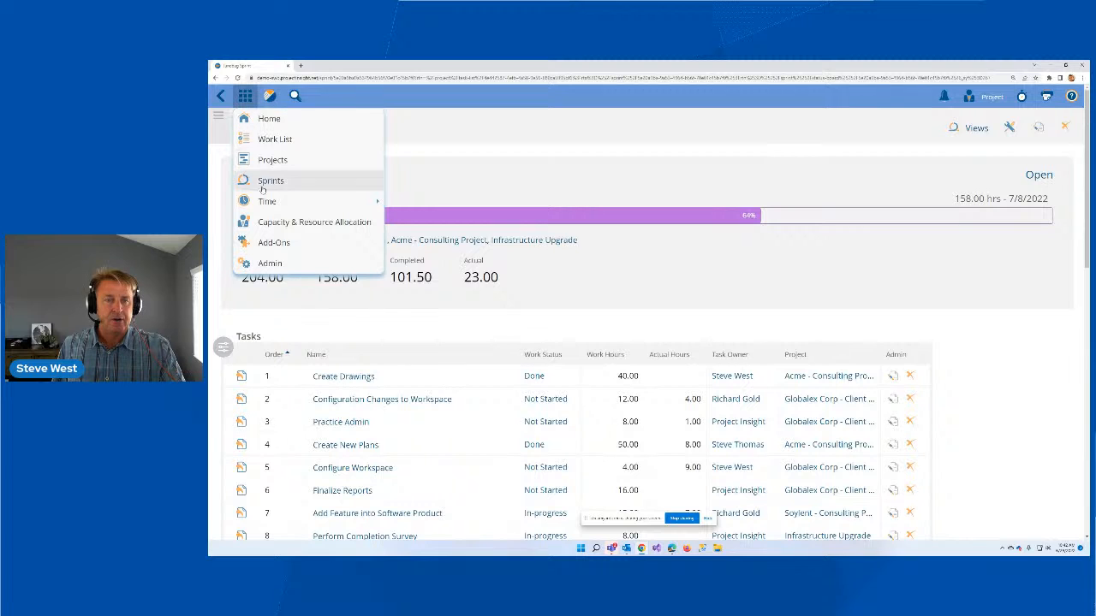
mouse_move(335, 200)
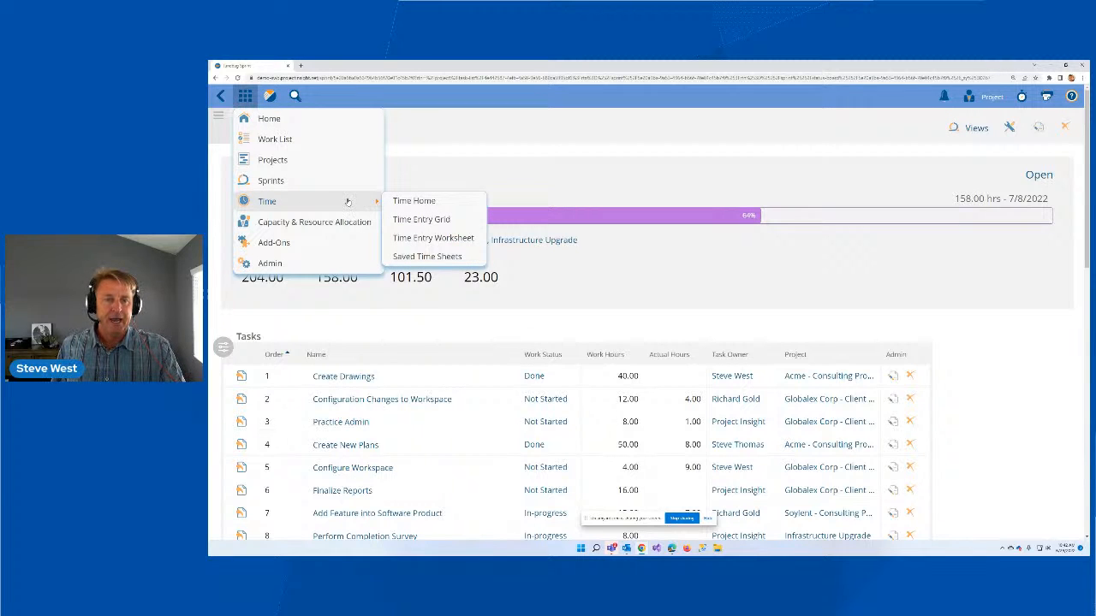
left_click(271, 97)
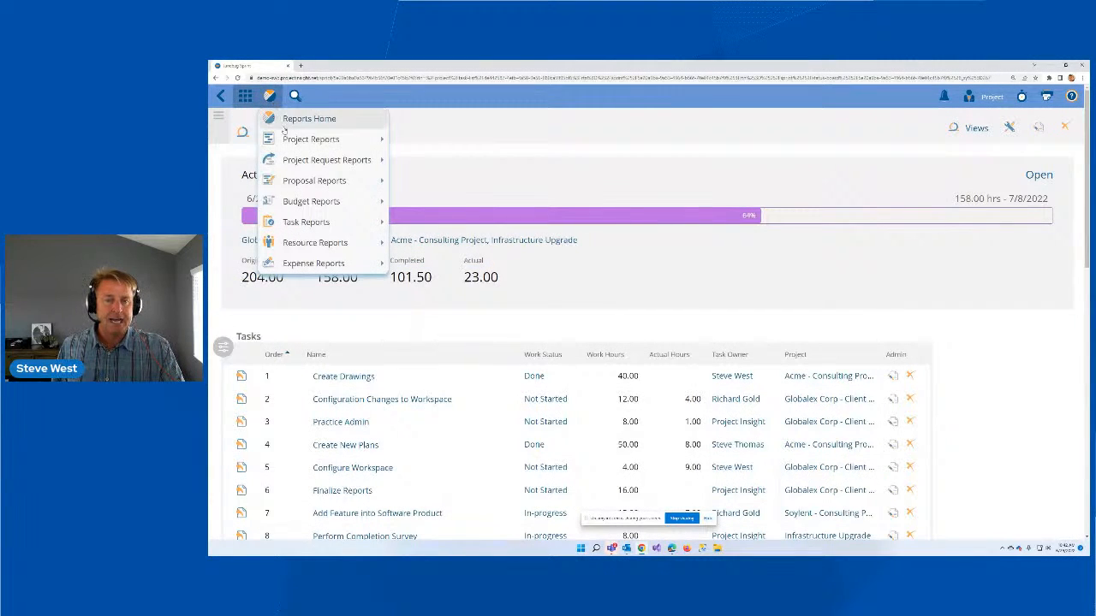
mouse_move(291, 142)
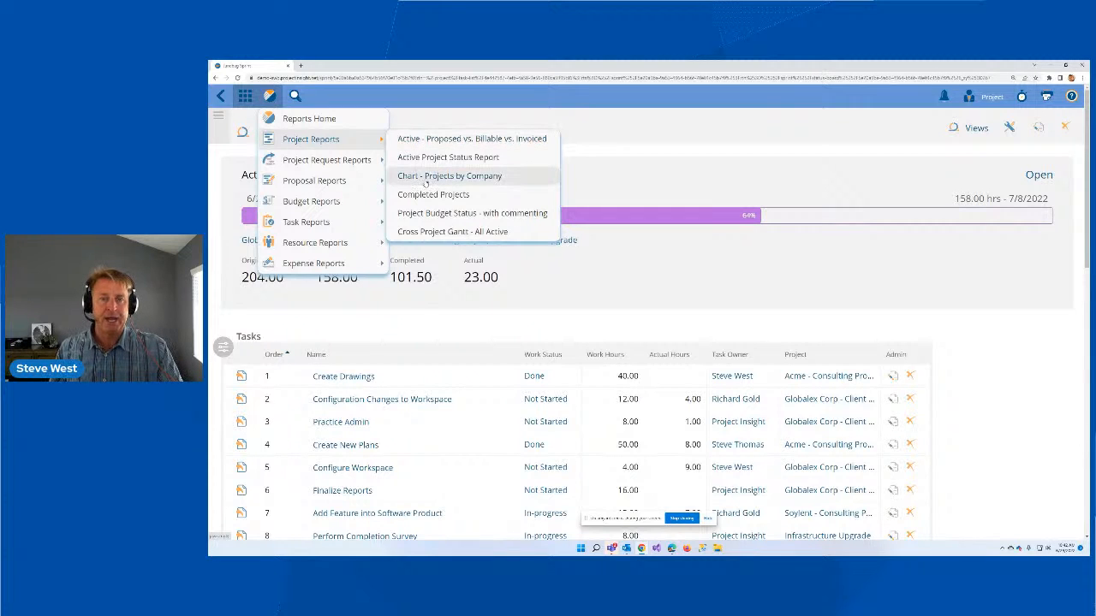
left_click(456, 233)
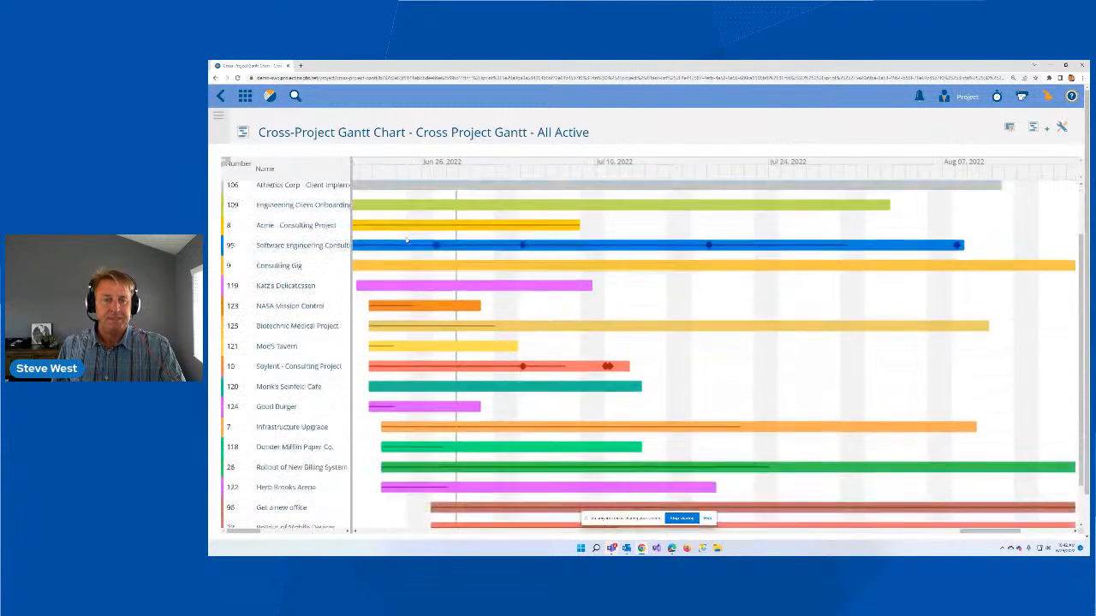
scroll(407, 240, "down", 2)
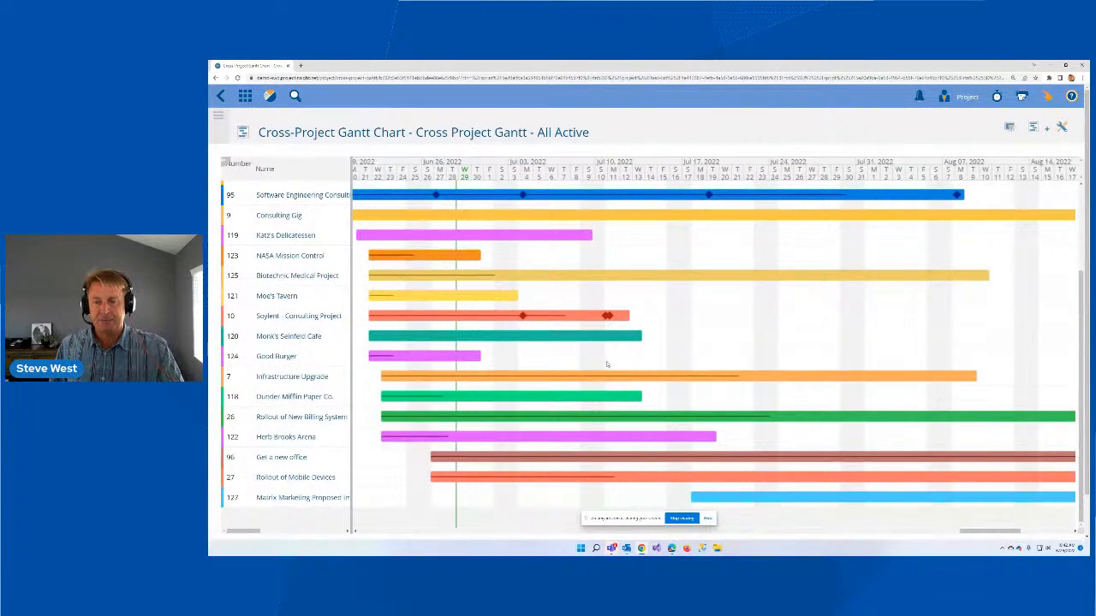
Step: Start a new sprint named "August Sprint v3.1" with Athletics Corp - Client Implementation and Onboarding as its primary project
scroll(485, 283, "up", 3)
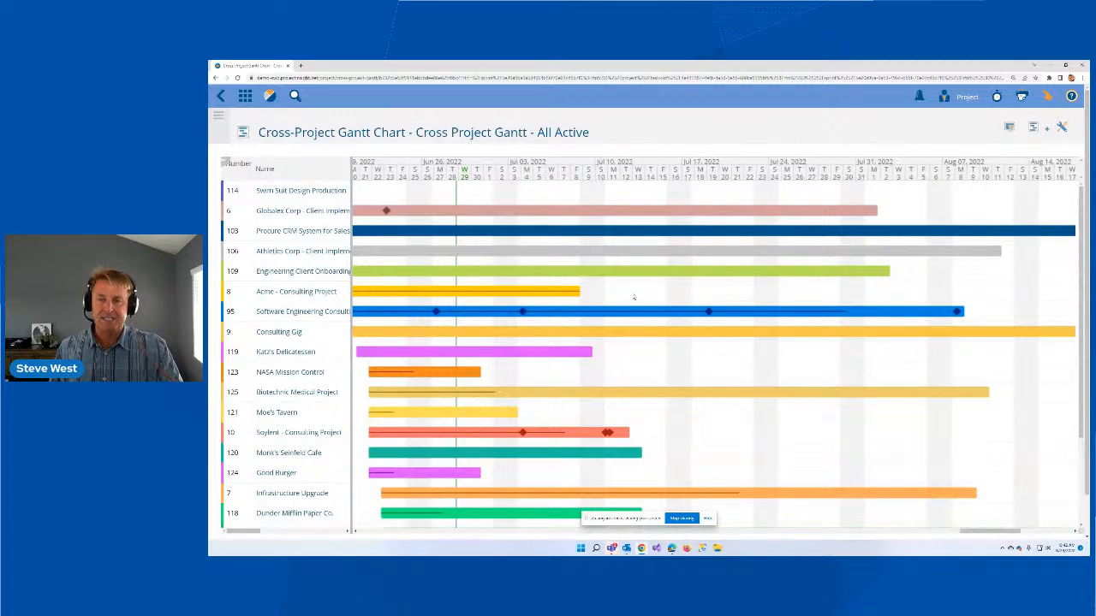
left_click(246, 96)
left_click(269, 181)
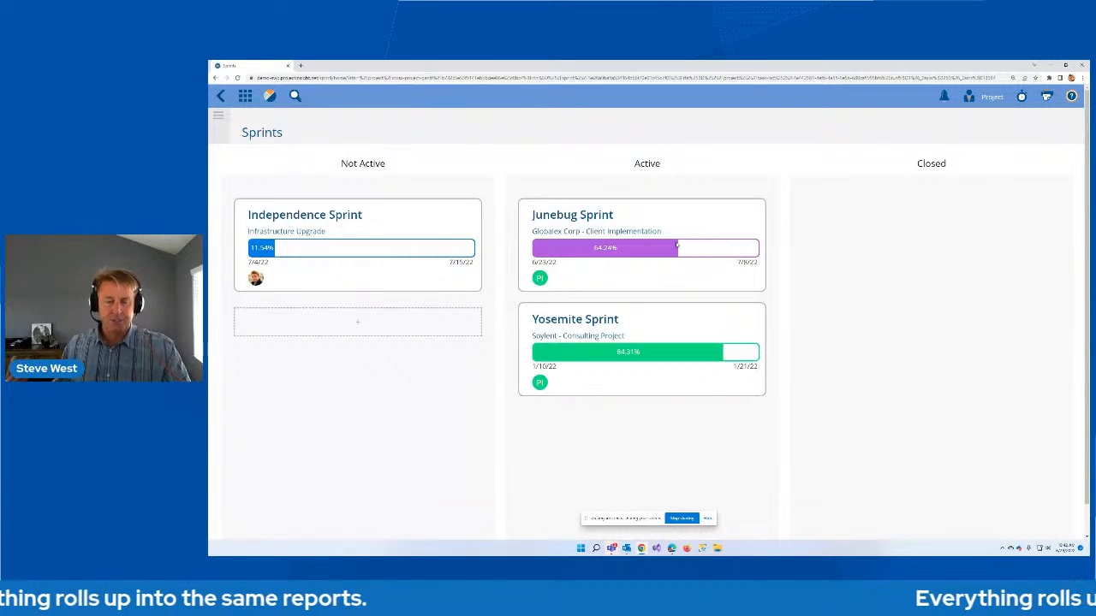
left_click(360, 324)
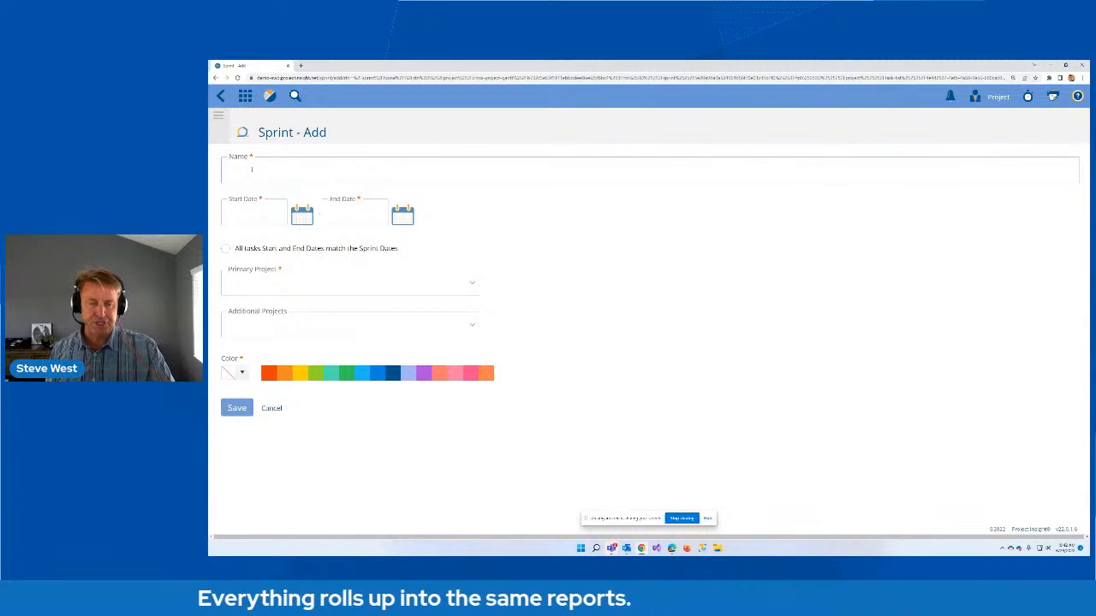
left_click(285, 287)
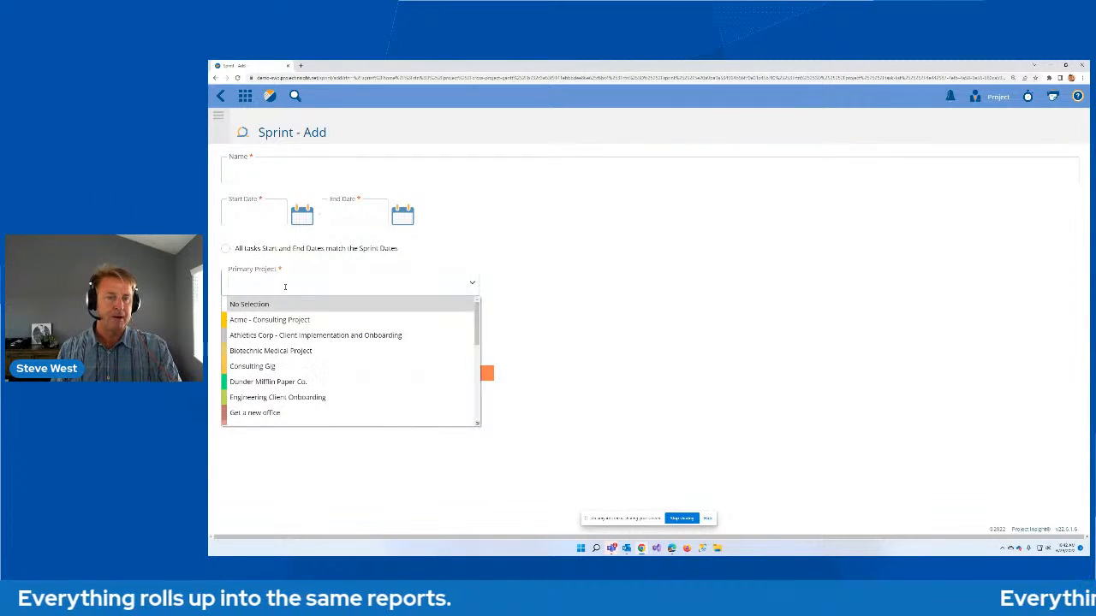
left_click(287, 335)
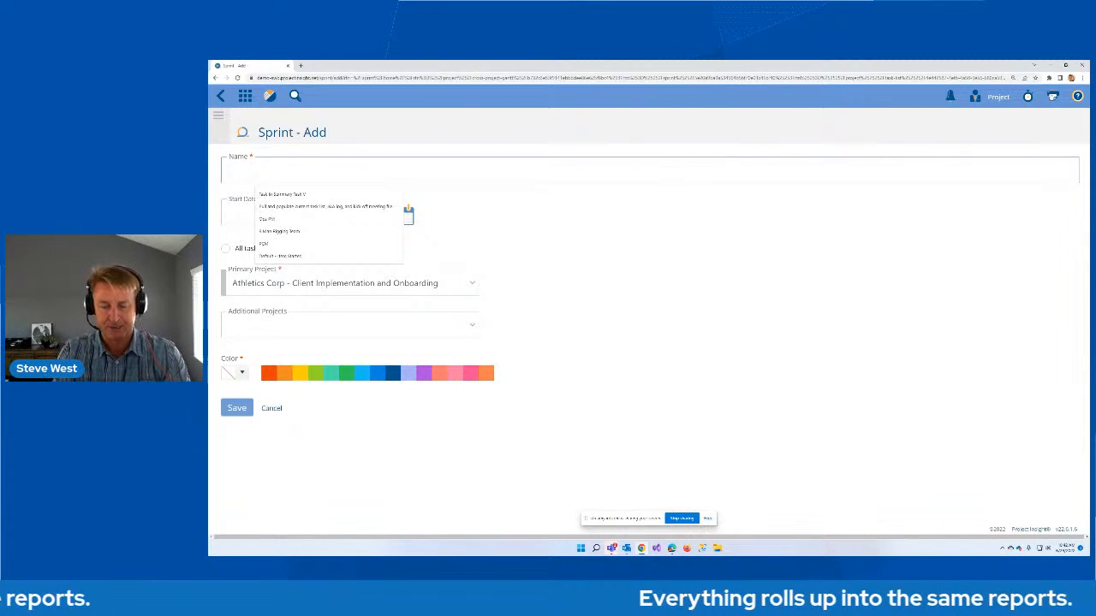
type("August")
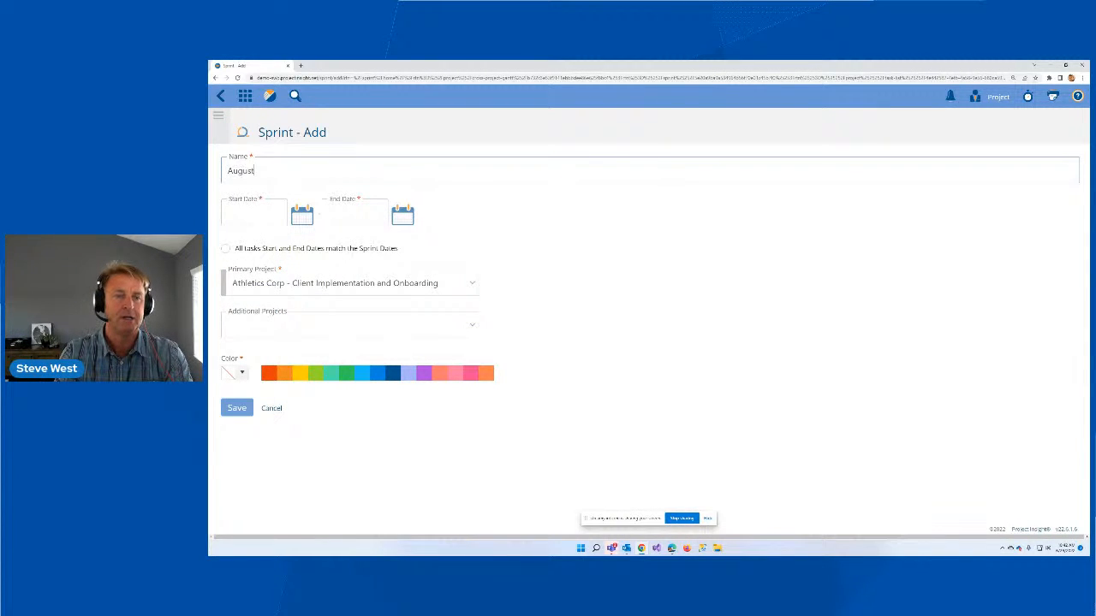
type(" Sprint v3.1")
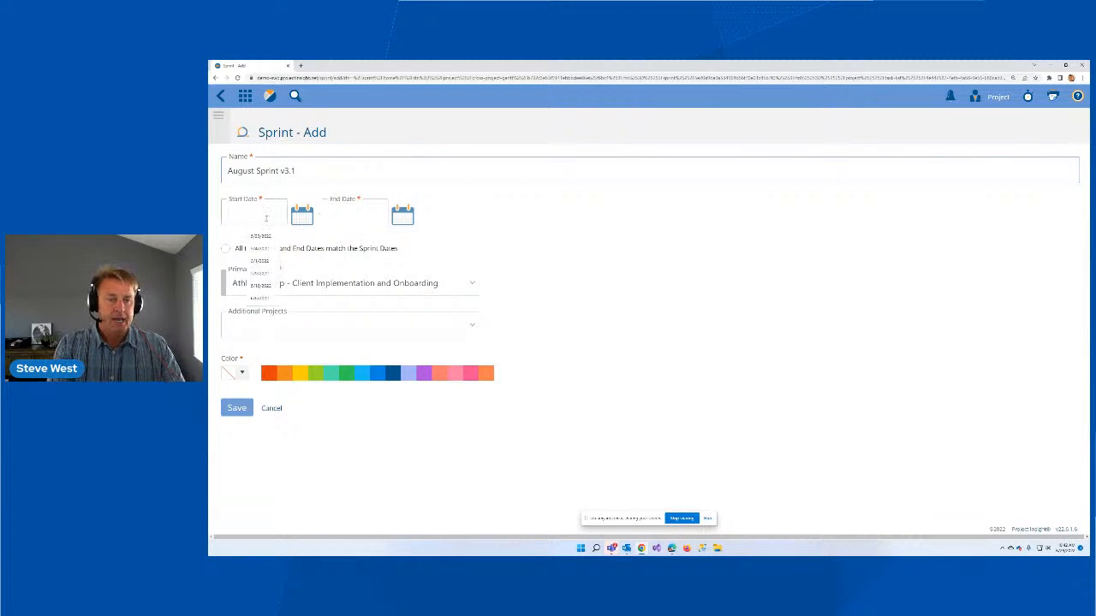
Step: Set the new sprint's start date to 8/1/2022 and its end date to 8/12/2022
left_click(302, 215)
left_click(320, 237)
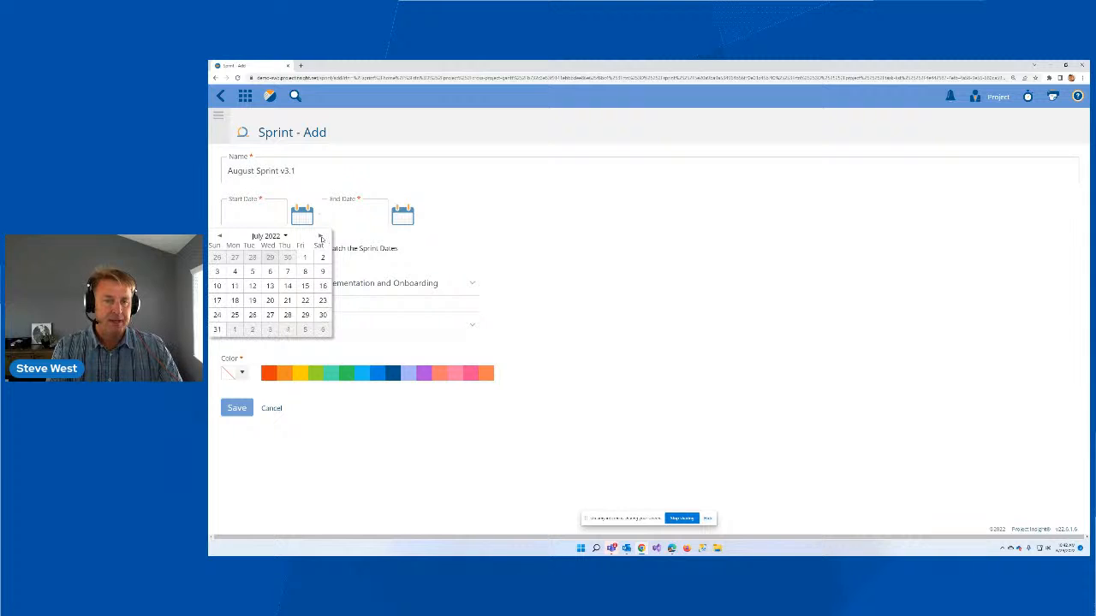
left_click(320, 237)
left_click(234, 257)
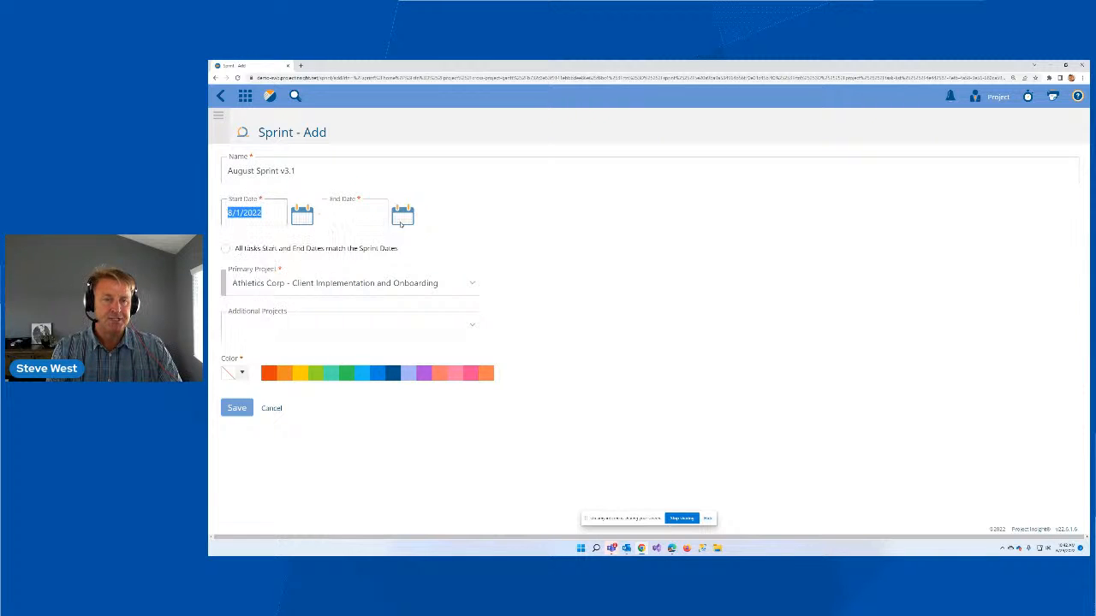
left_click(403, 216)
left_click(403, 237)
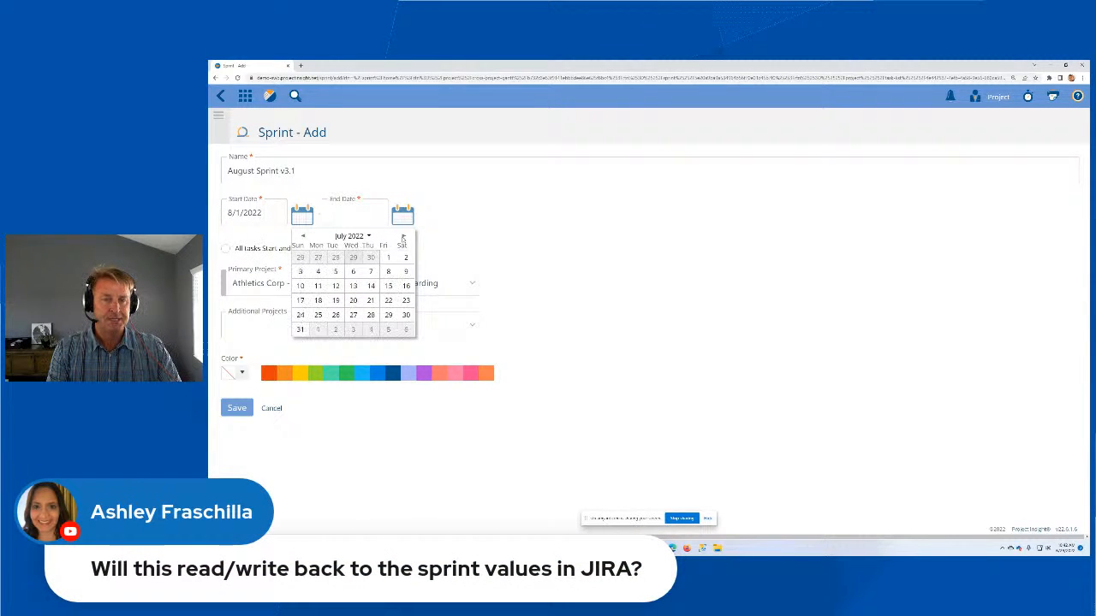
left_click(404, 236)
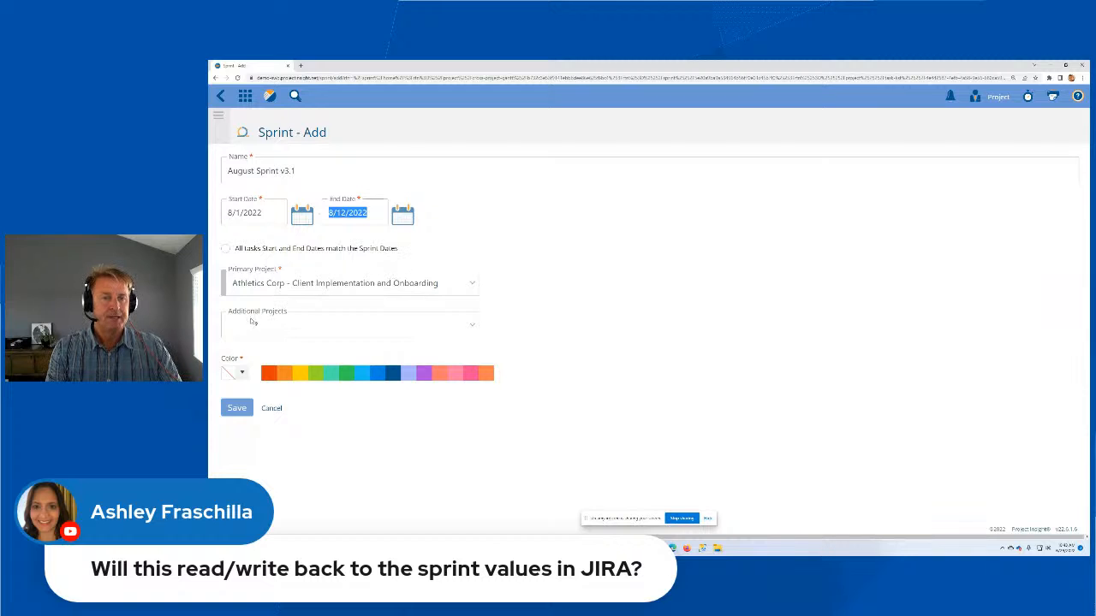
Step: Add Dunder Mifflin Paper Co., Engineering Client Onboarding and Get a new office as additional projects, and save the sprint with a light blue color
left_click(255, 322)
left_click(507, 318)
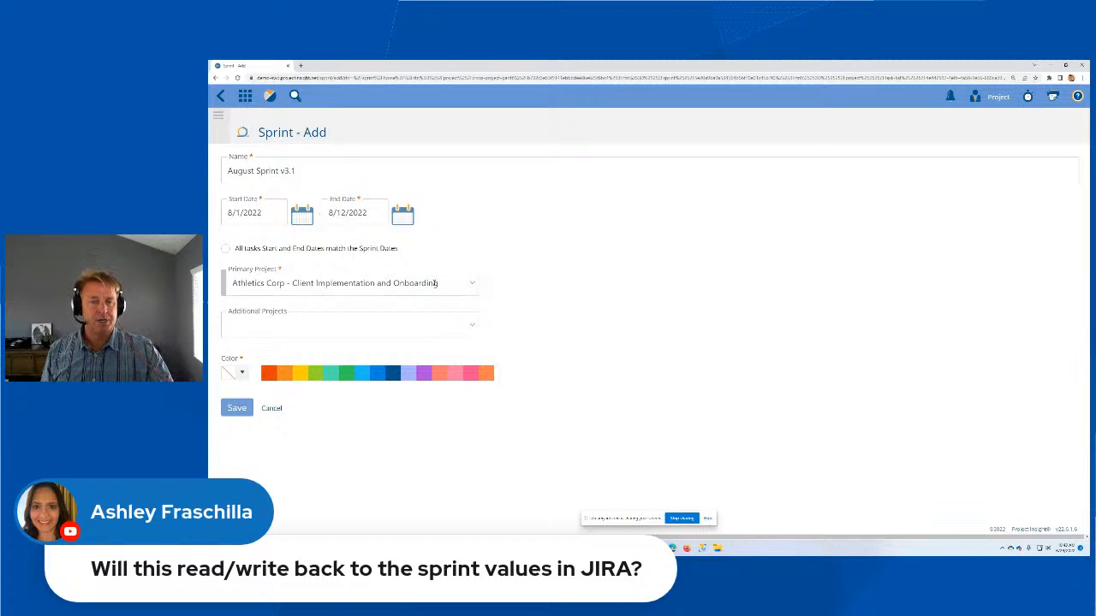
left_click(324, 325)
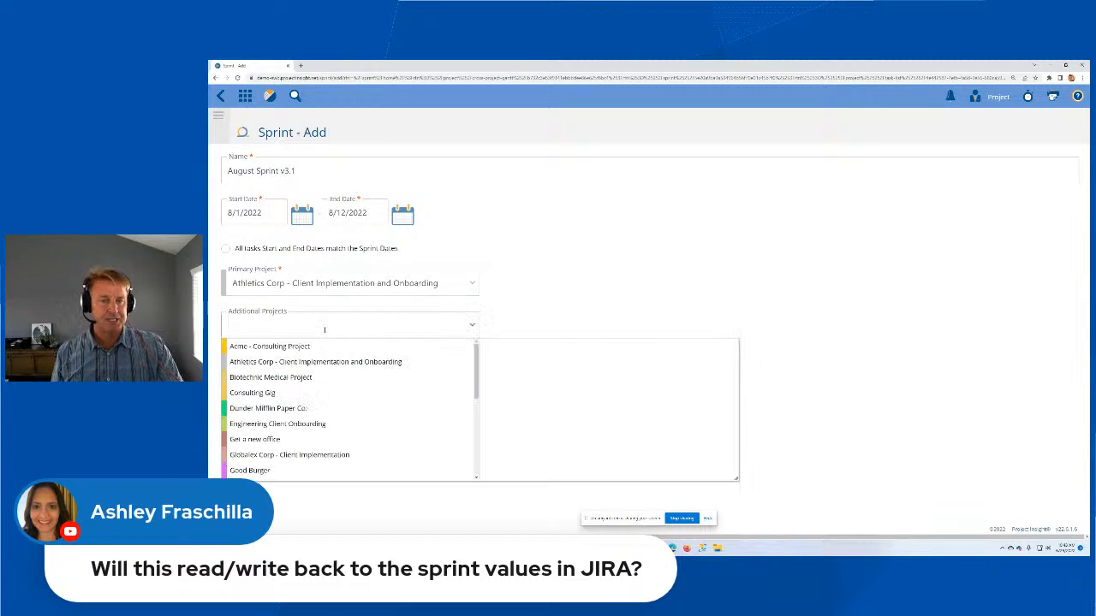
left_click(268, 409)
left_click(264, 409)
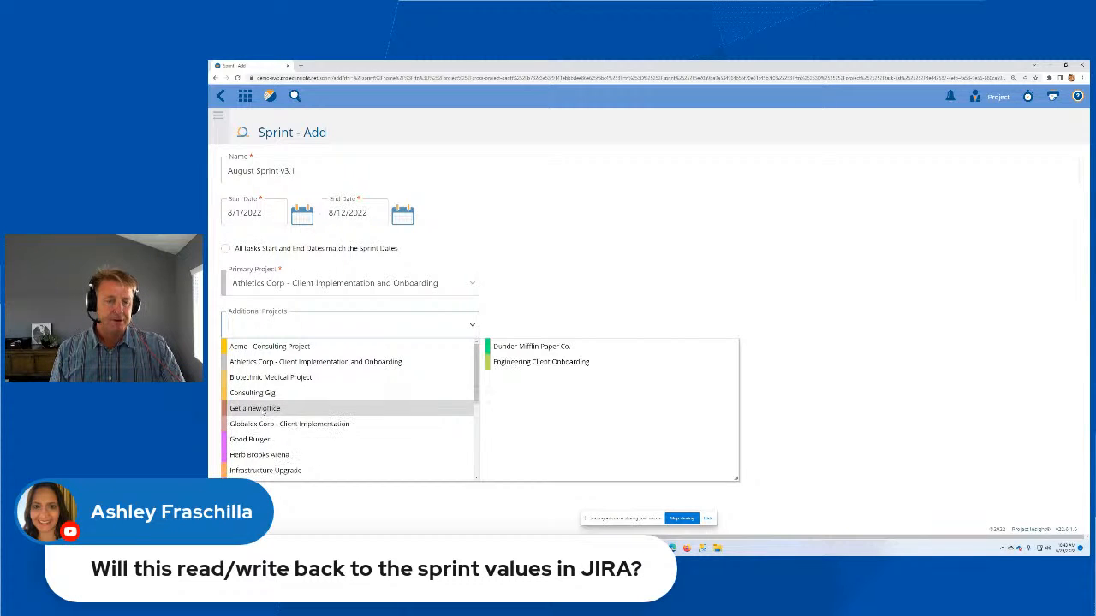
left_click(263, 410)
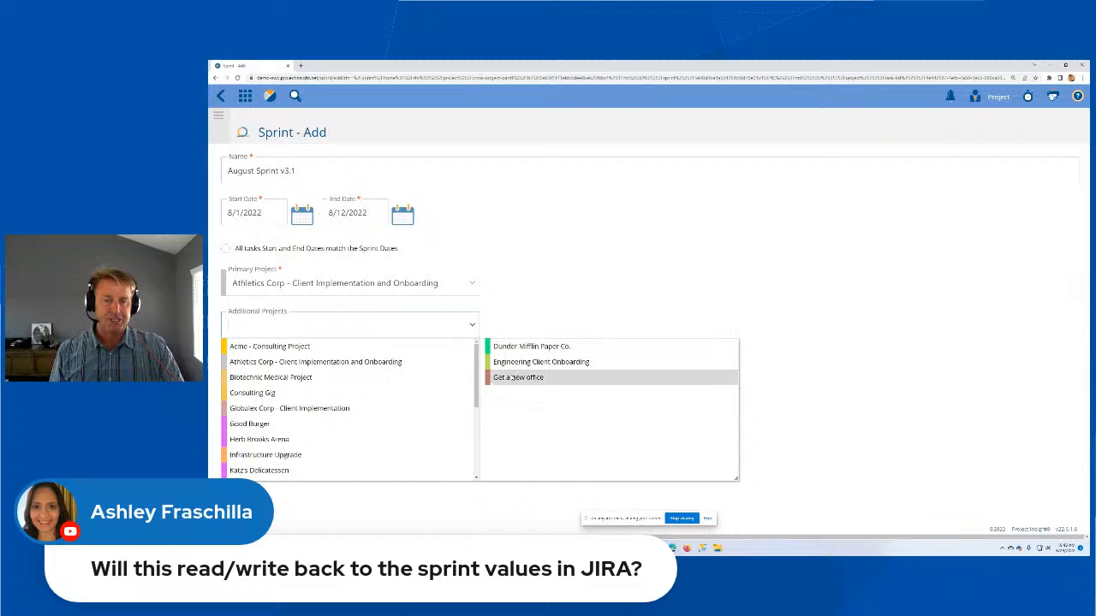
left_click(547, 297)
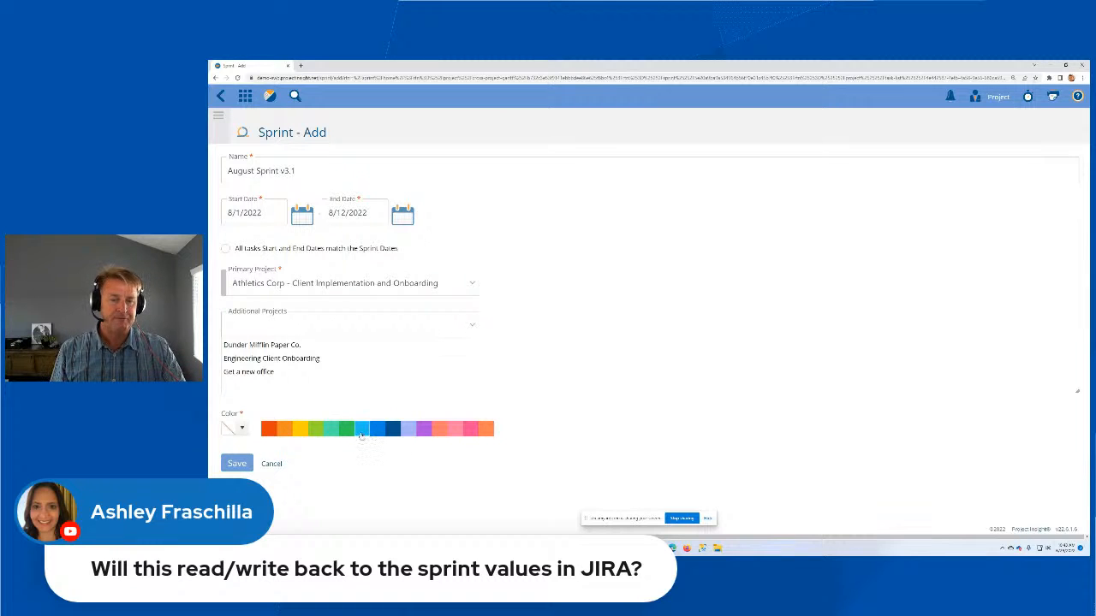
left_click(361, 433)
left_click(237, 463)
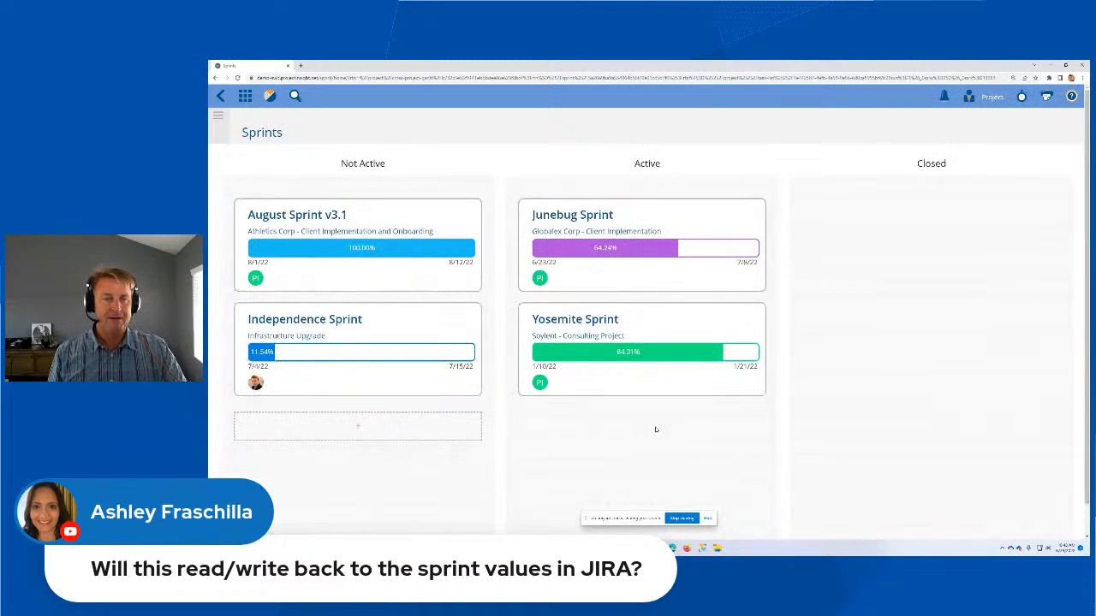
Step: Open August Sprint v3.1 and look through the backlog of tasks from its projects
left_click(295, 221)
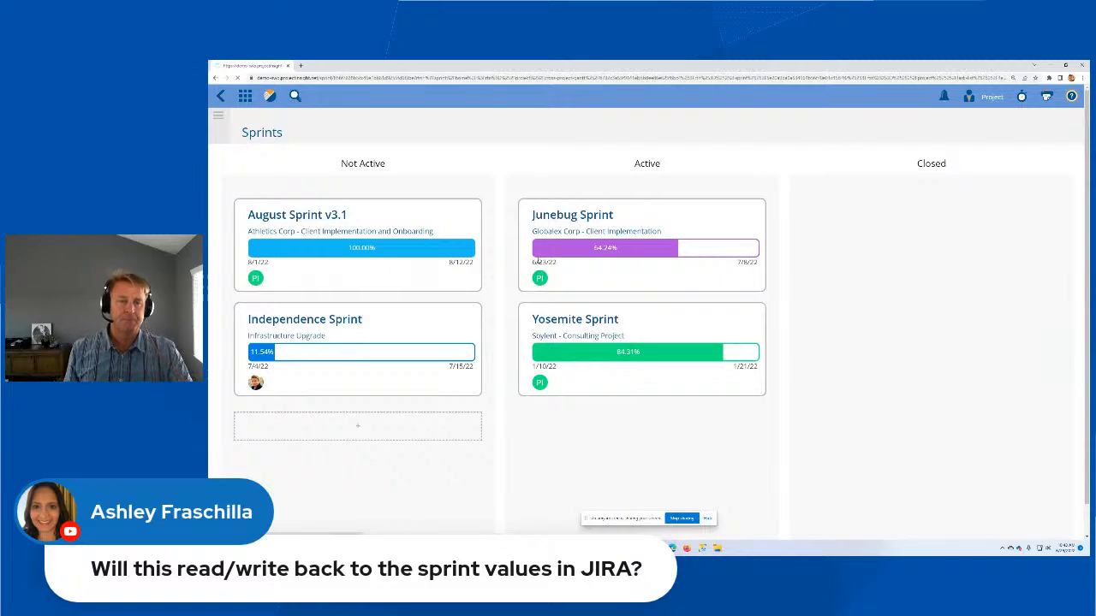
scroll(523, 328, "down", 5)
scroll(524, 329, "up", 5)
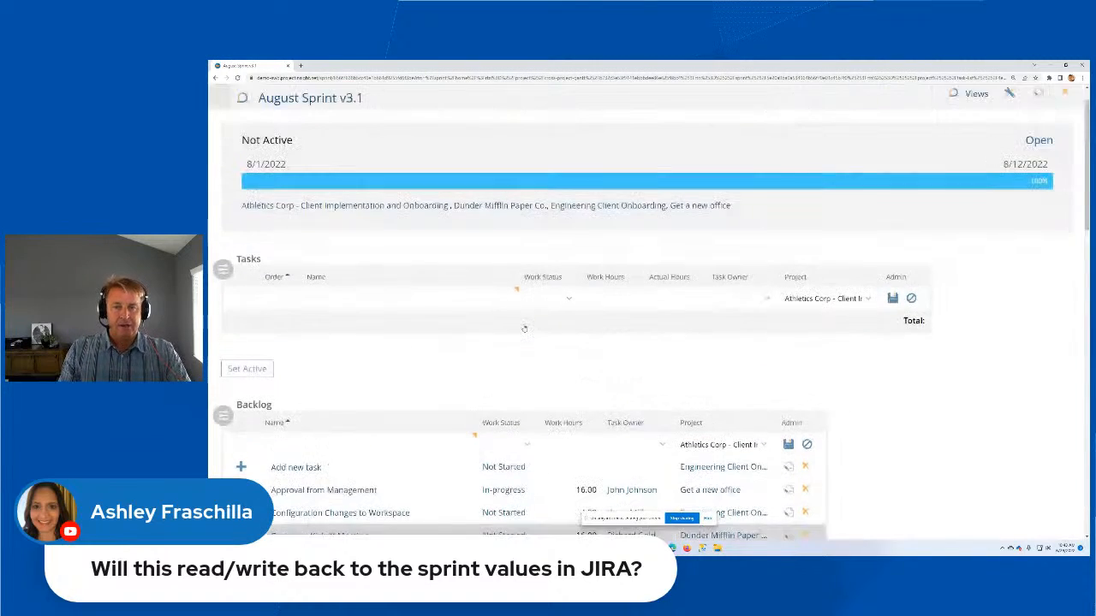
scroll(524, 328, "down", 5)
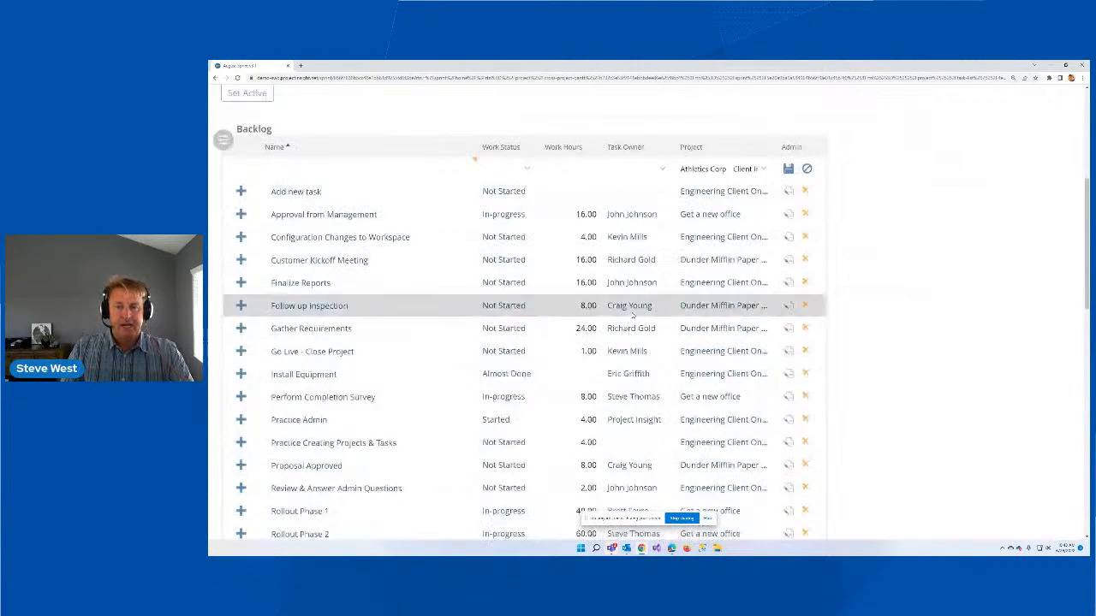
scroll(633, 315, "up", 2)
scroll(633, 316, "down", 1)
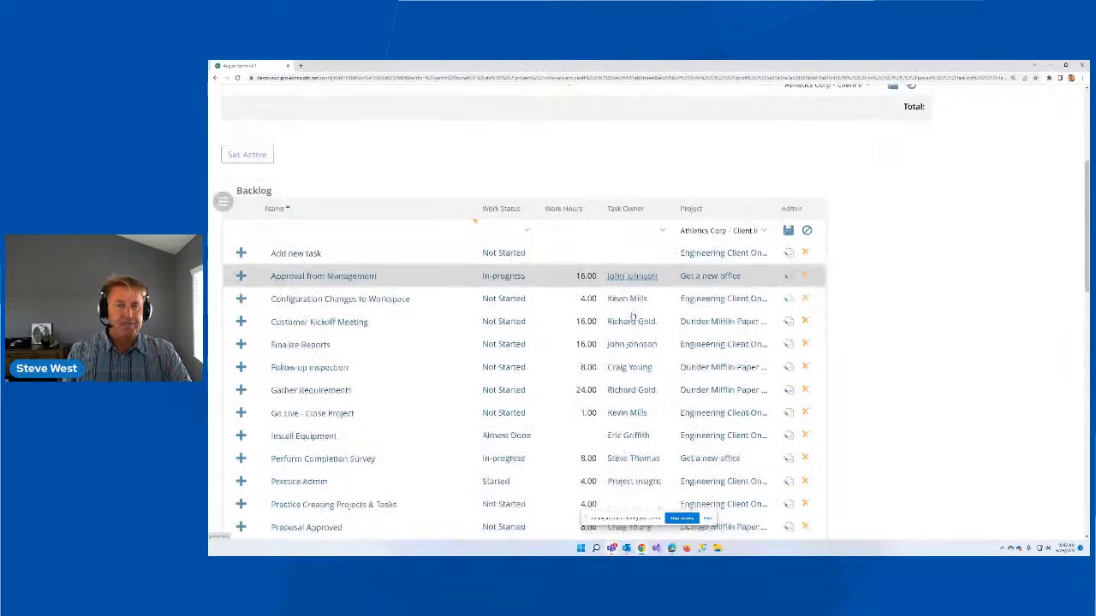
scroll(633, 316, "down", 1)
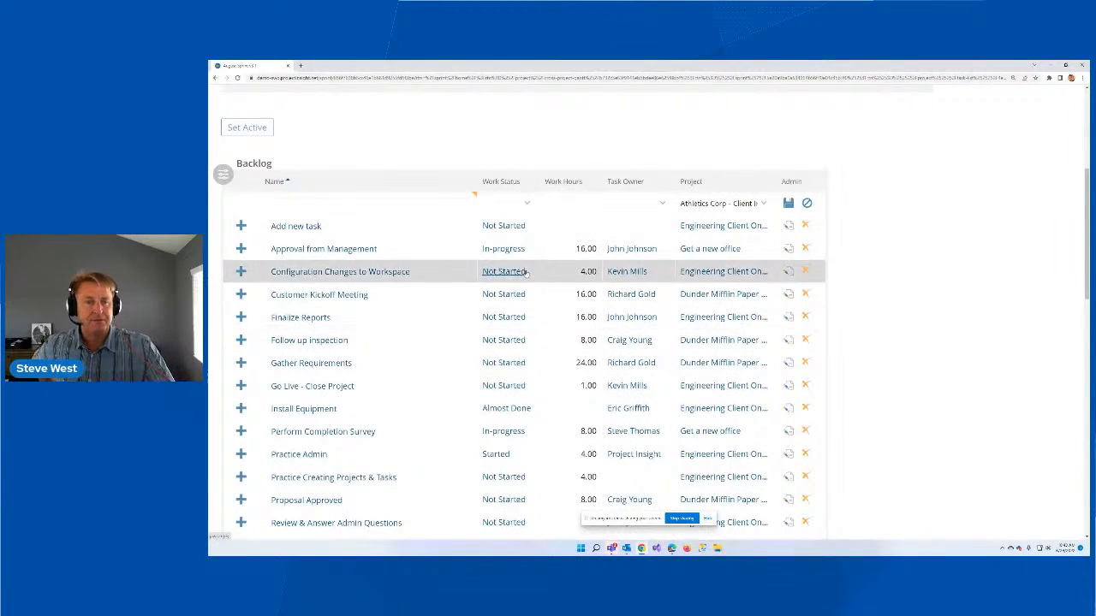
scroll(526, 273, "down", 2)
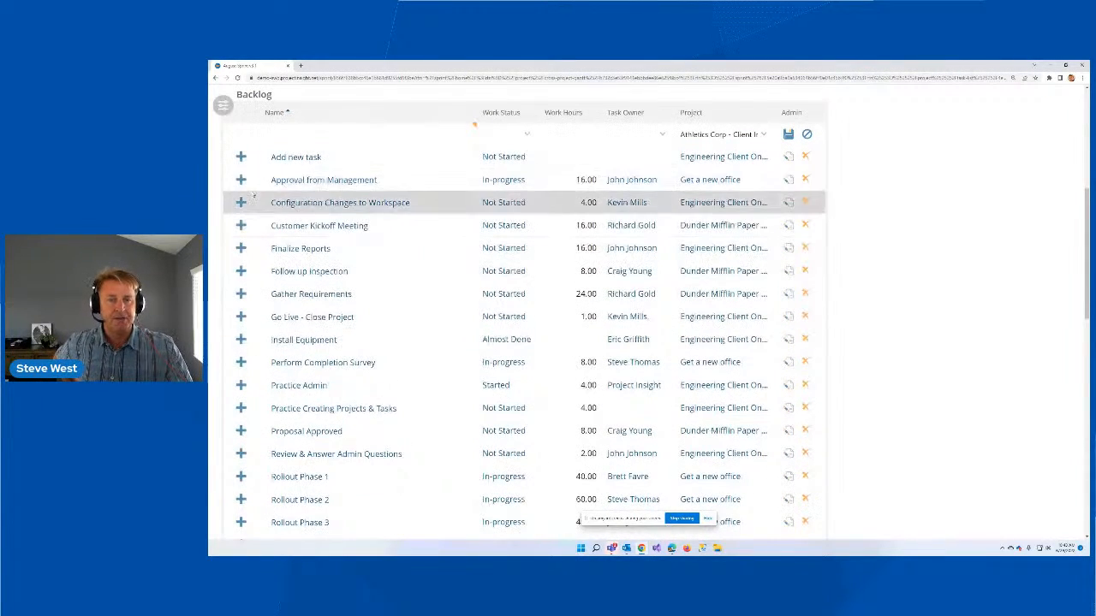
Step: Add the backlog tasks Configuration Changes to Workspace, Gather Requirements and Finalize Reports to the sprint
left_click(241, 203)
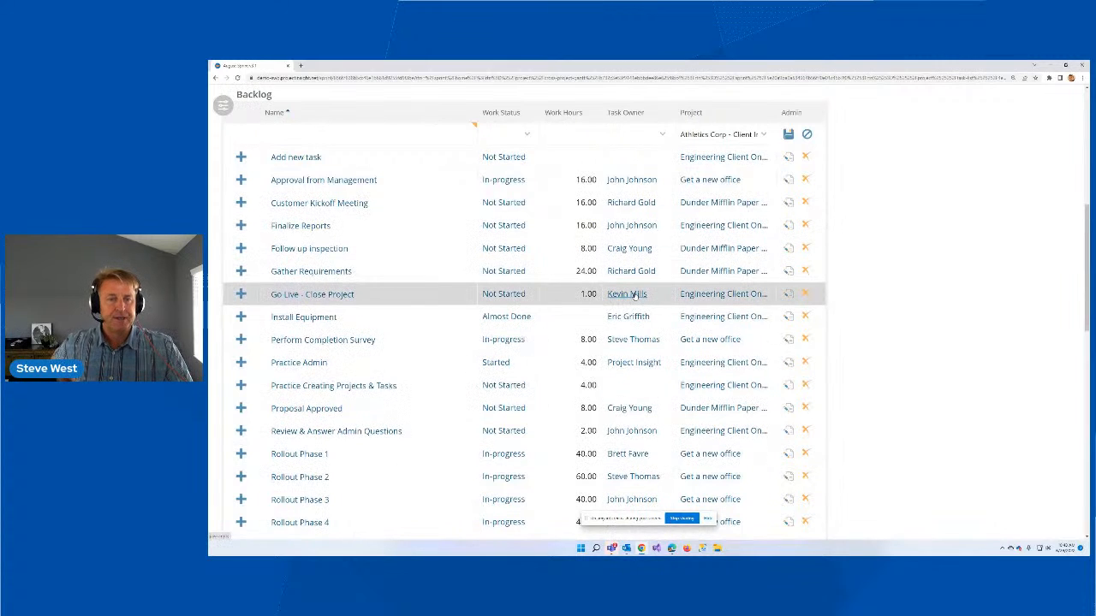
left_click(242, 270)
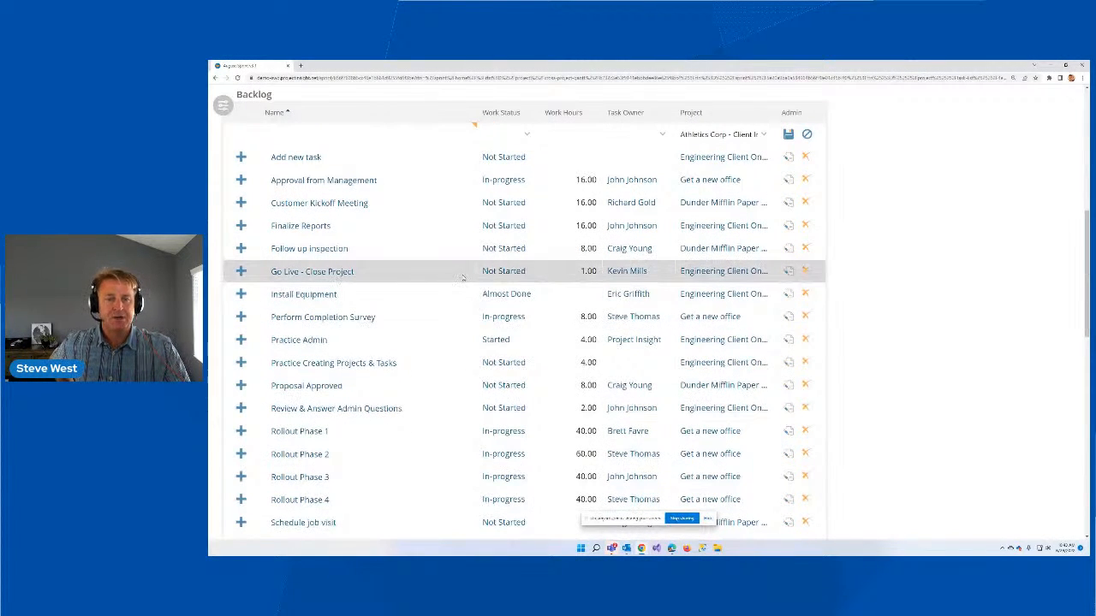
scroll(291, 257, "down", 1)
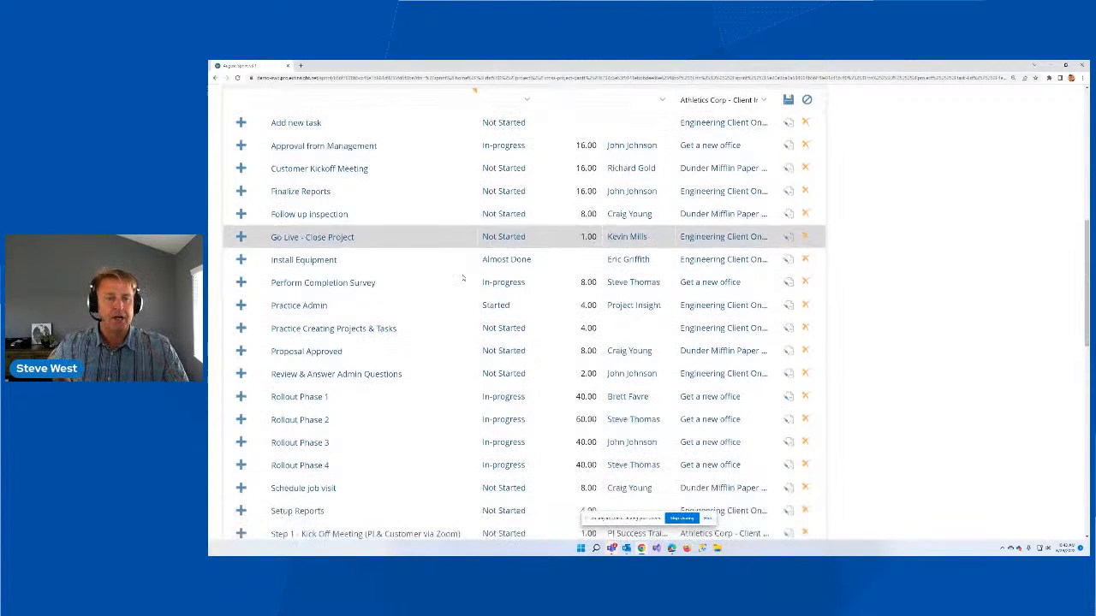
left_click(241, 191)
scroll(590, 257, "up", 5)
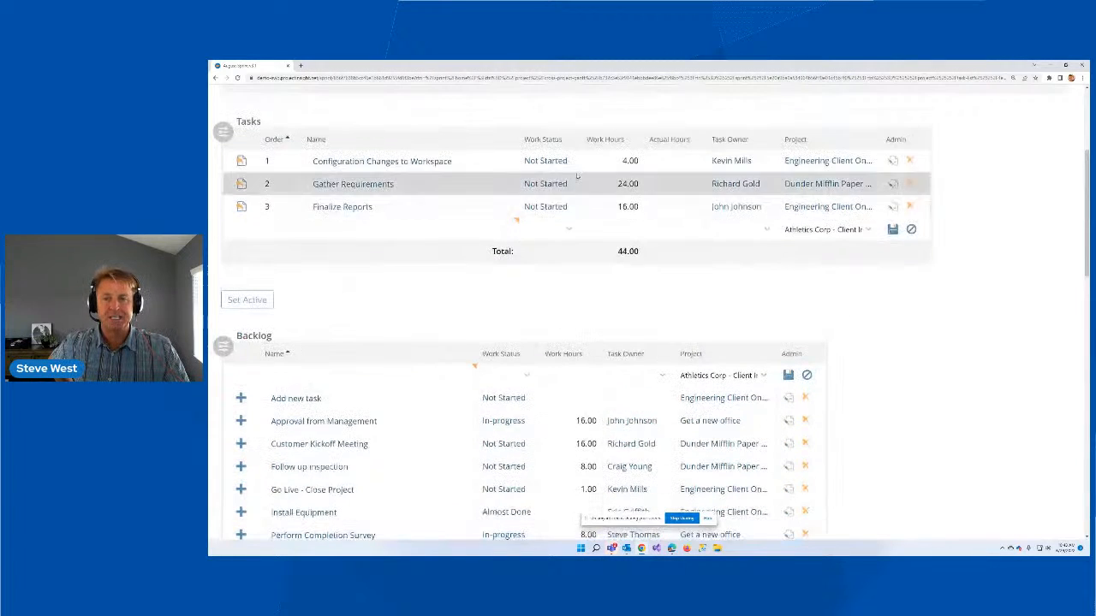
scroll(574, 248, "up", 3)
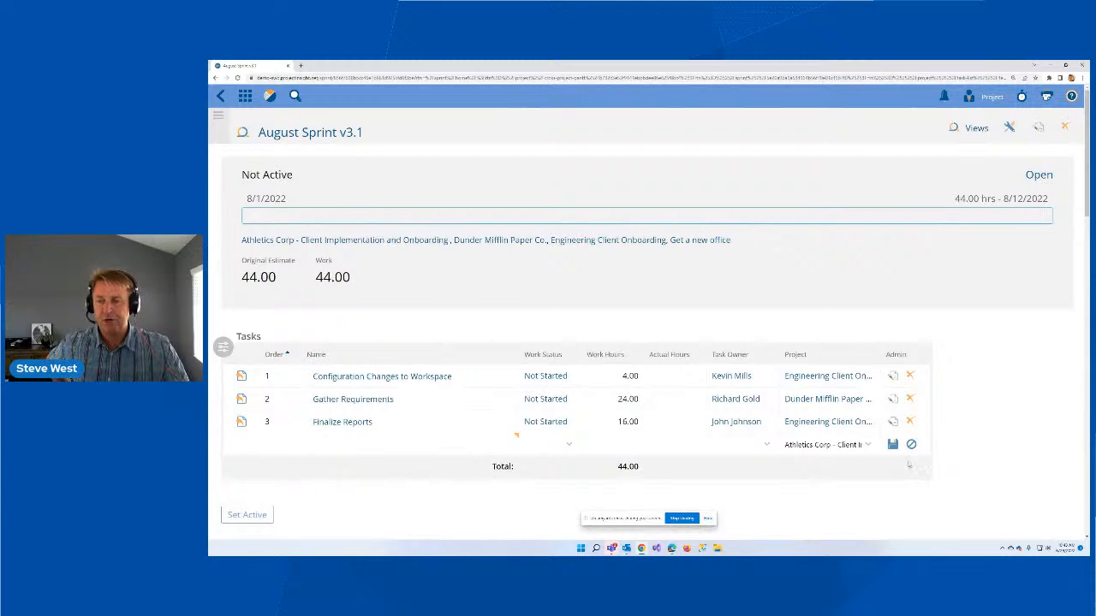
Step: Return the Finalize Reports task from the sprint to the backlog
scroll(908, 465, "down", 2)
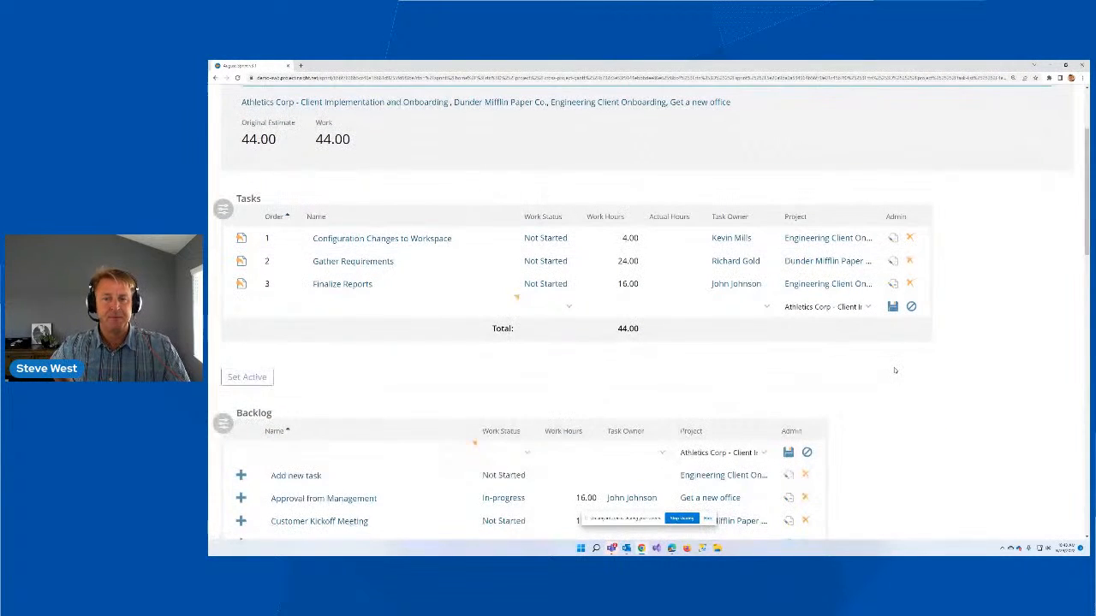
scroll(407, 330, "down", 5)
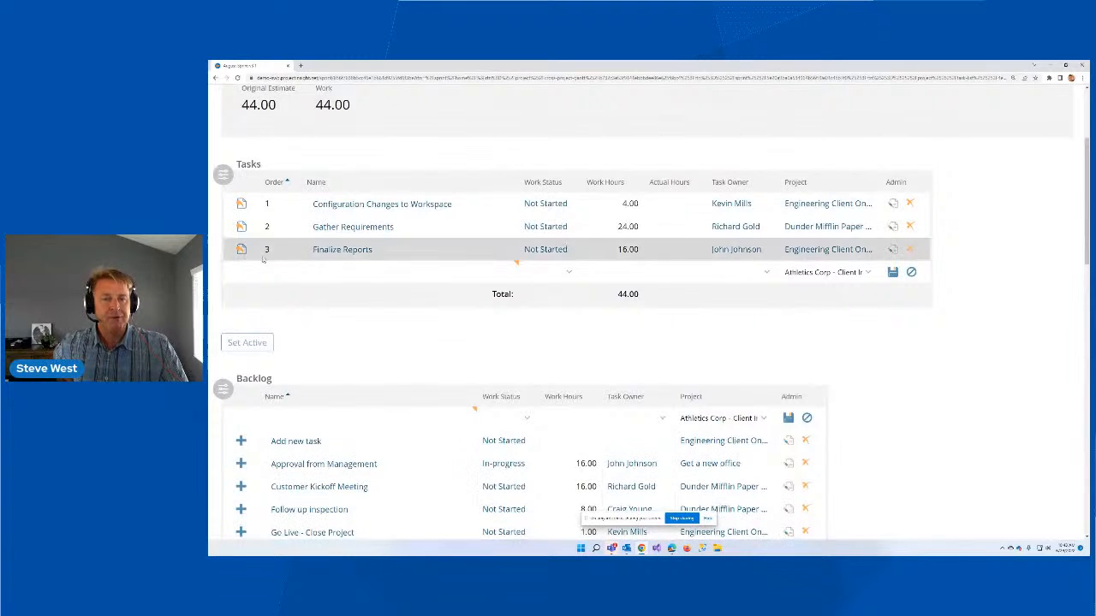
left_click(242, 249)
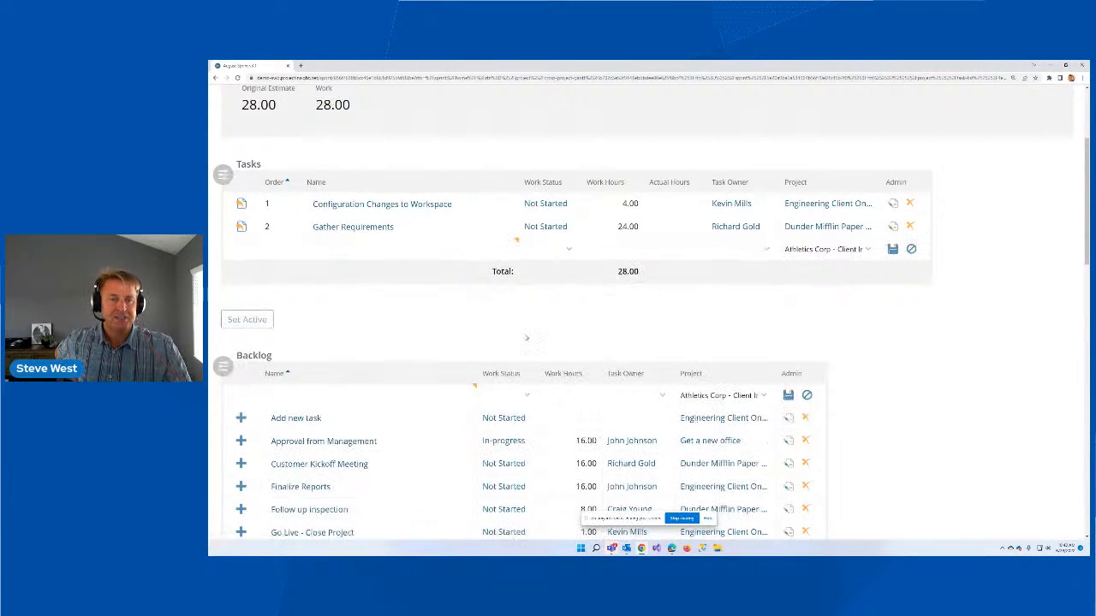
Step: Add a new task named New Task To Work On to the sprint with 8.00 work hours and an assigned task owner, and save it
scroll(526, 336, "down", 1)
scroll(526, 337, "up", 1)
left_click(334, 252)
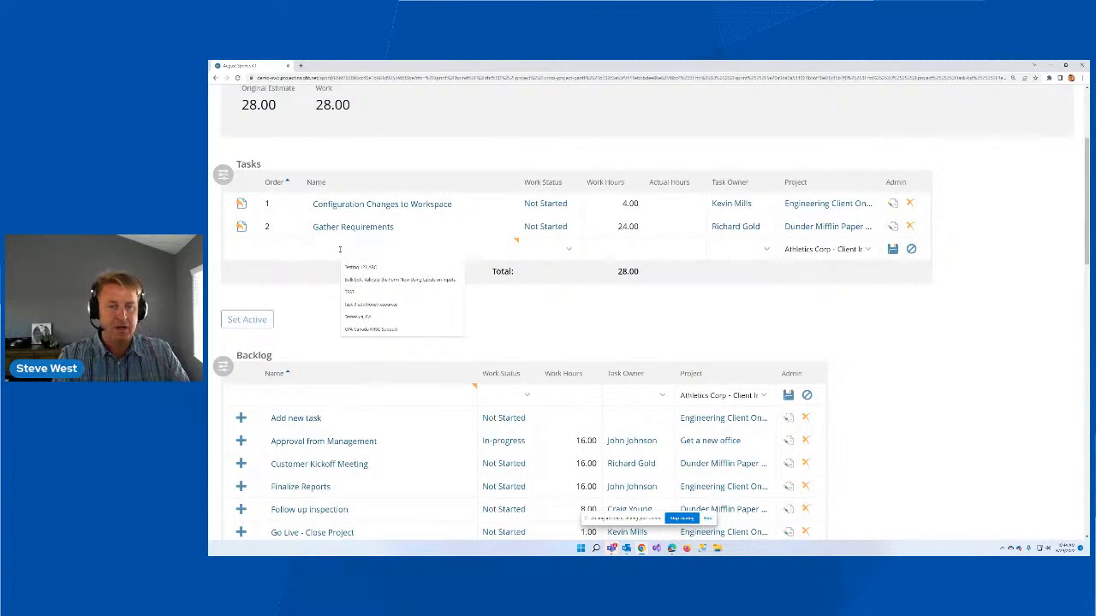
type("New T")
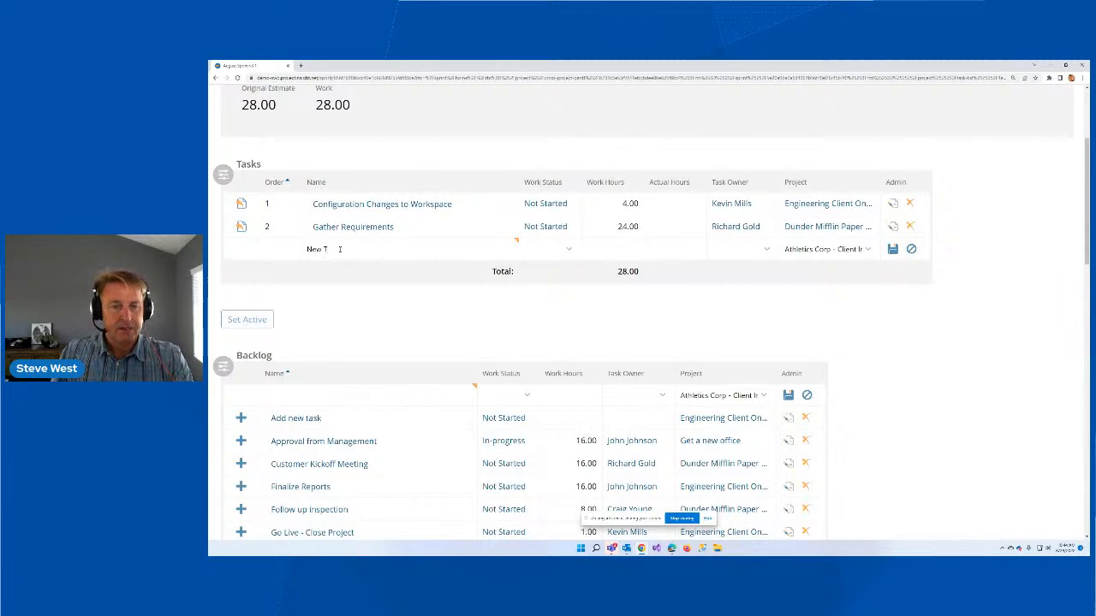
type("ask")
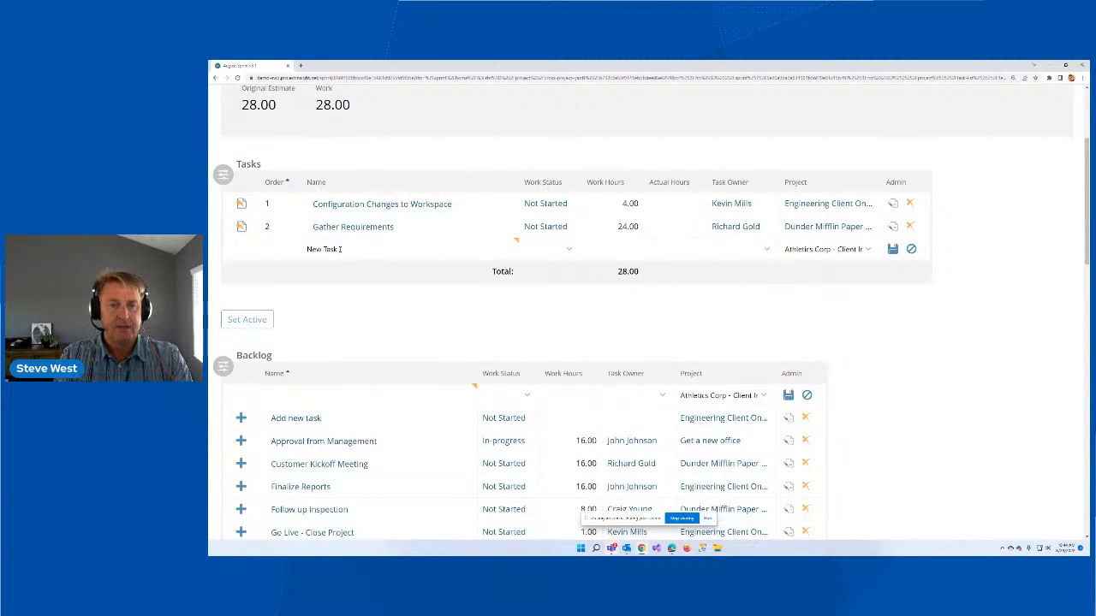
type(" To Work On")
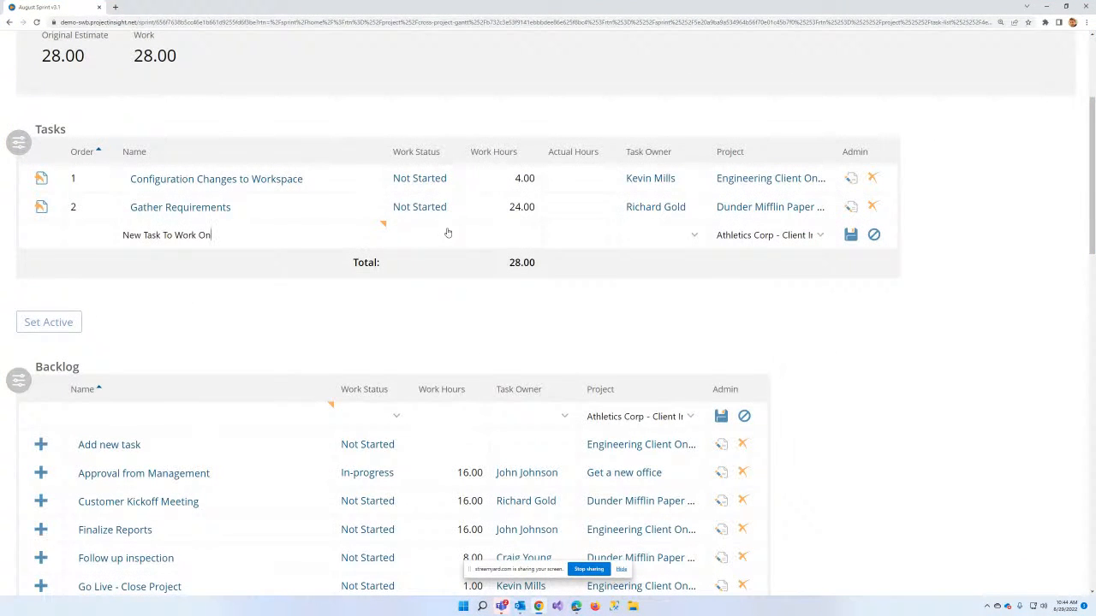
left_click(507, 242)
type("8.00")
left_click(672, 237)
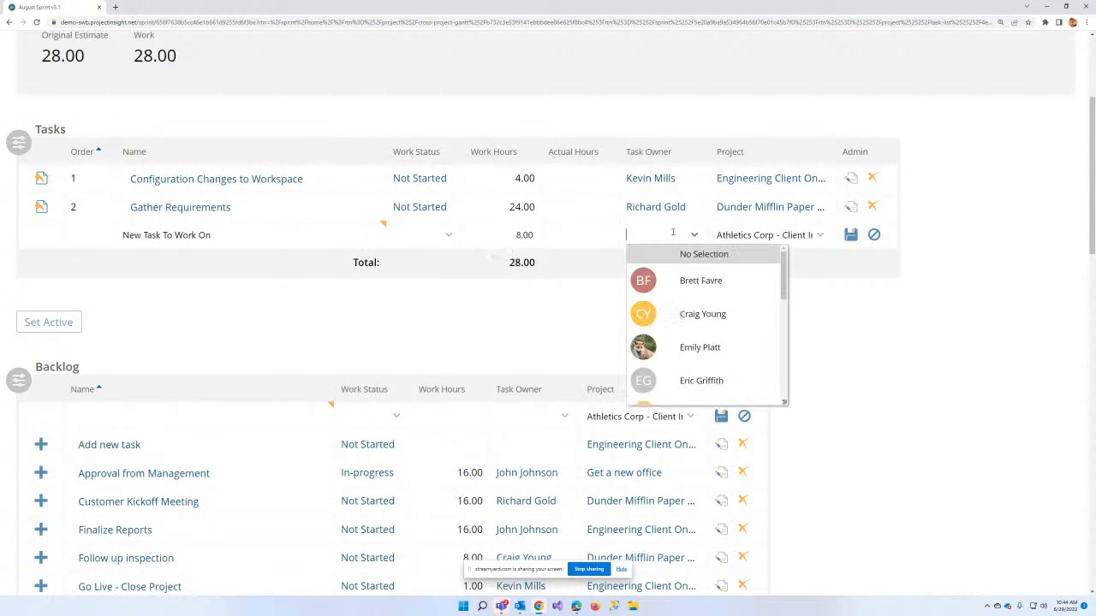
scroll(698, 347, "down", 1)
left_click(698, 342)
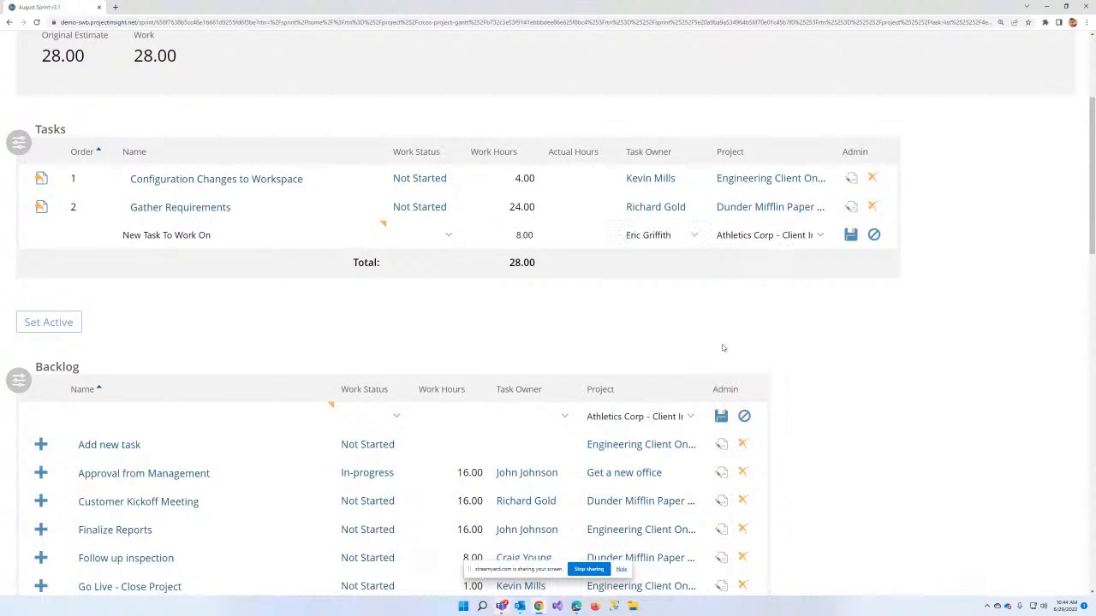
left_click(851, 237)
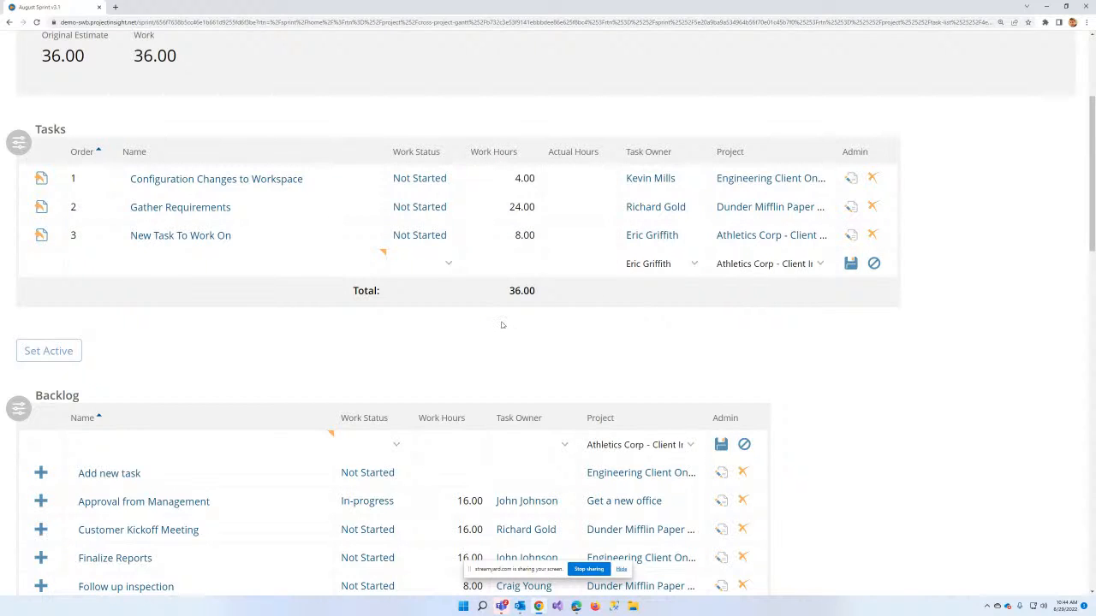
Step: Look over the sprint's backlog and summary, and view the task details of New Task To Work On
scroll(497, 325, "down", 2)
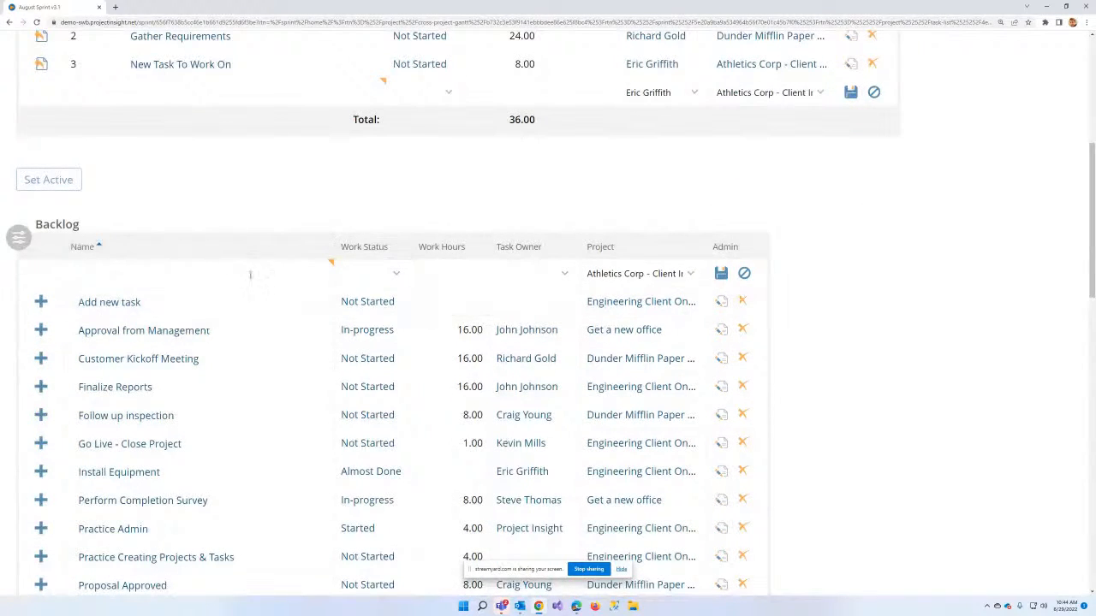
scroll(447, 274, "up", 1)
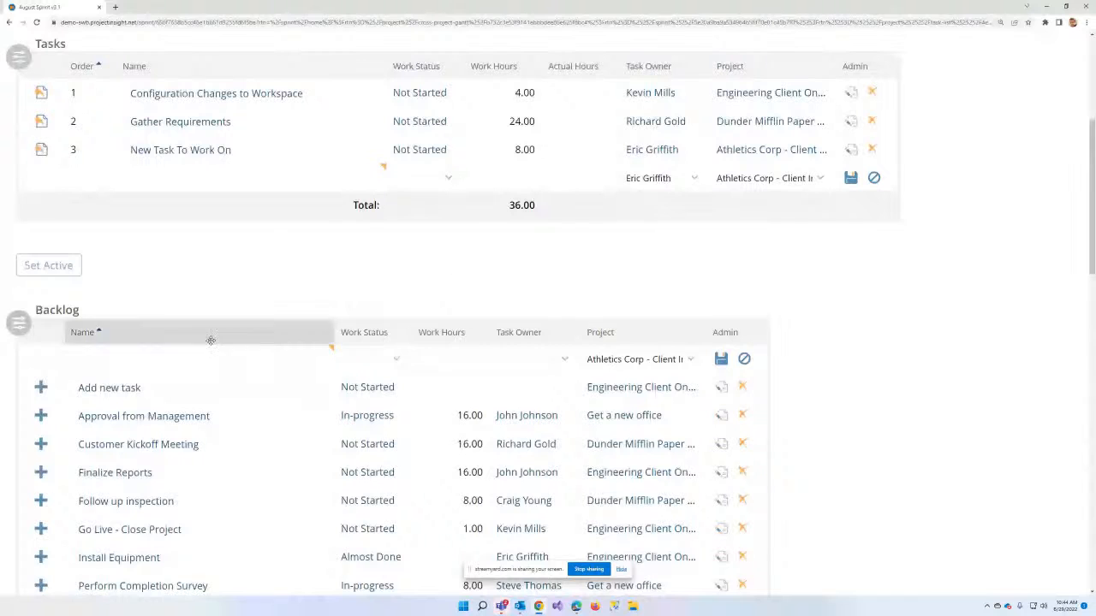
scroll(557, 329, "up", 3)
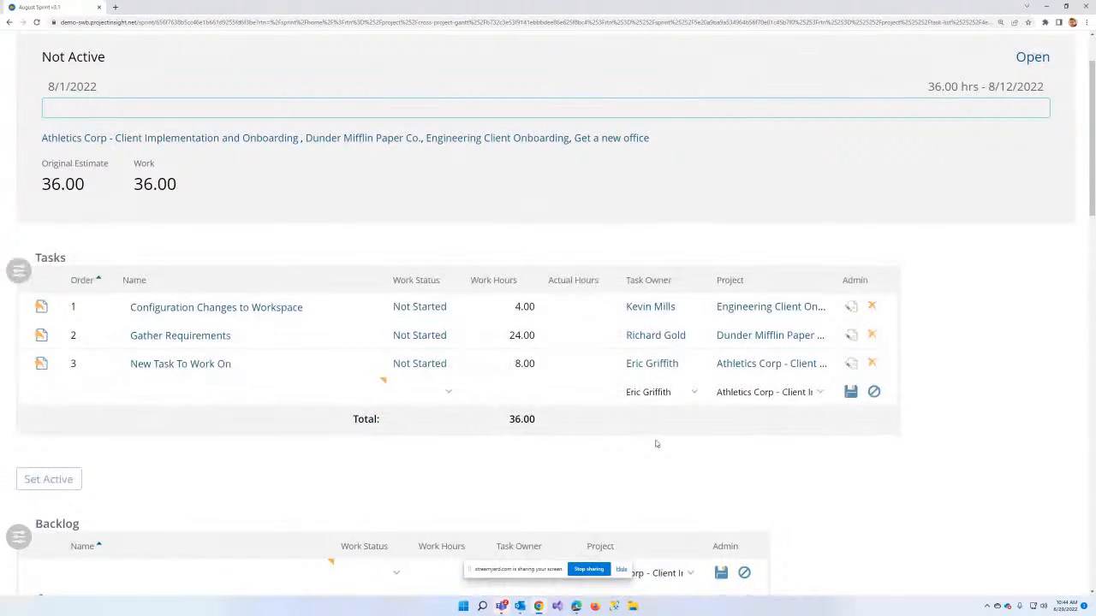
scroll(656, 442, "up", 1)
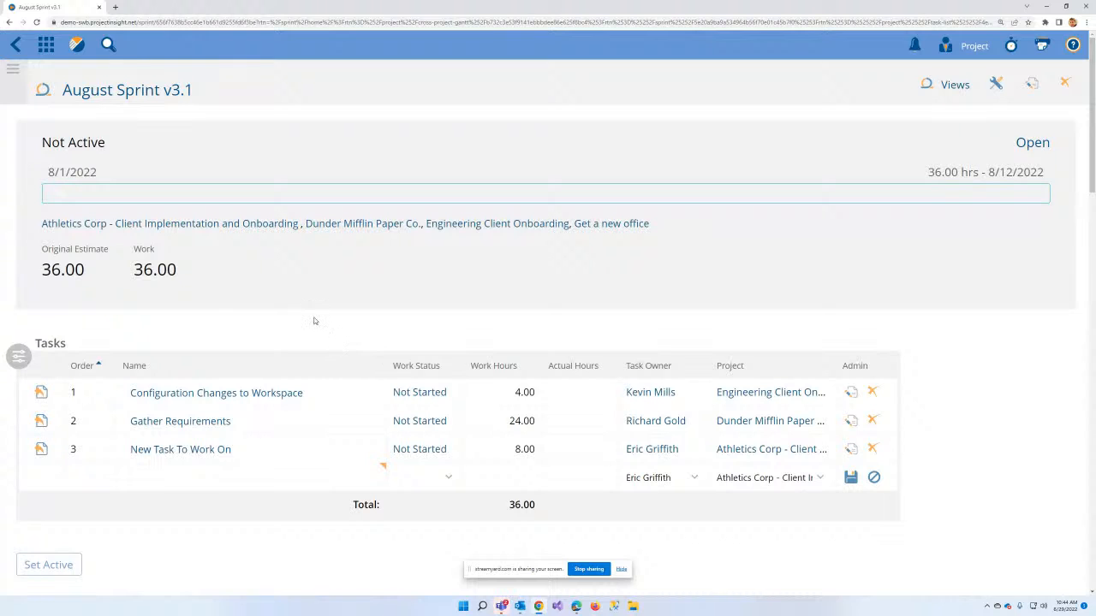
scroll(467, 337, "down", 2)
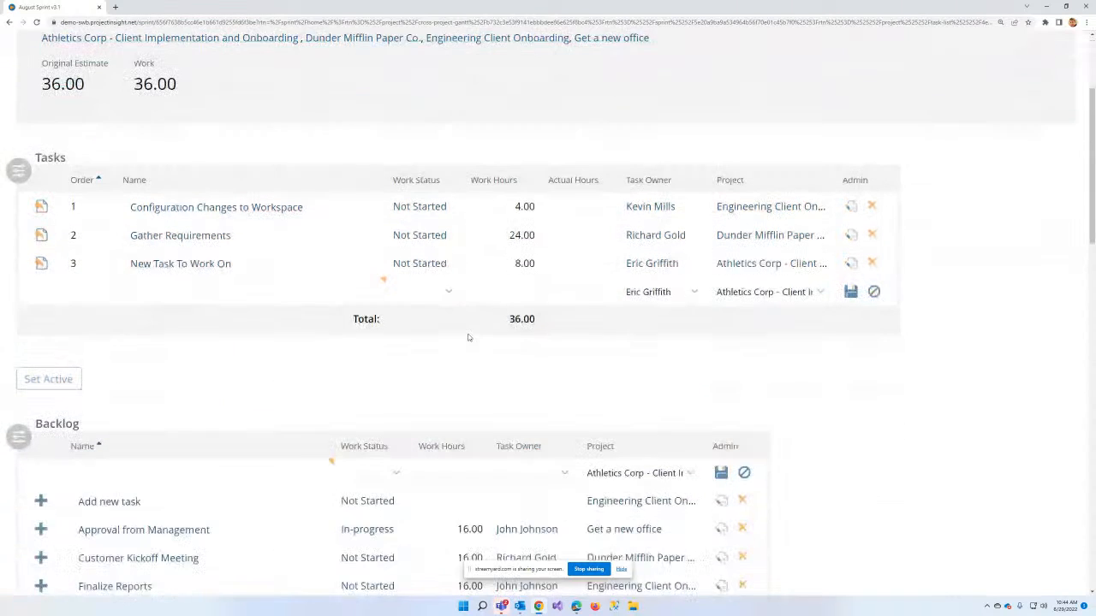
left_click(424, 278)
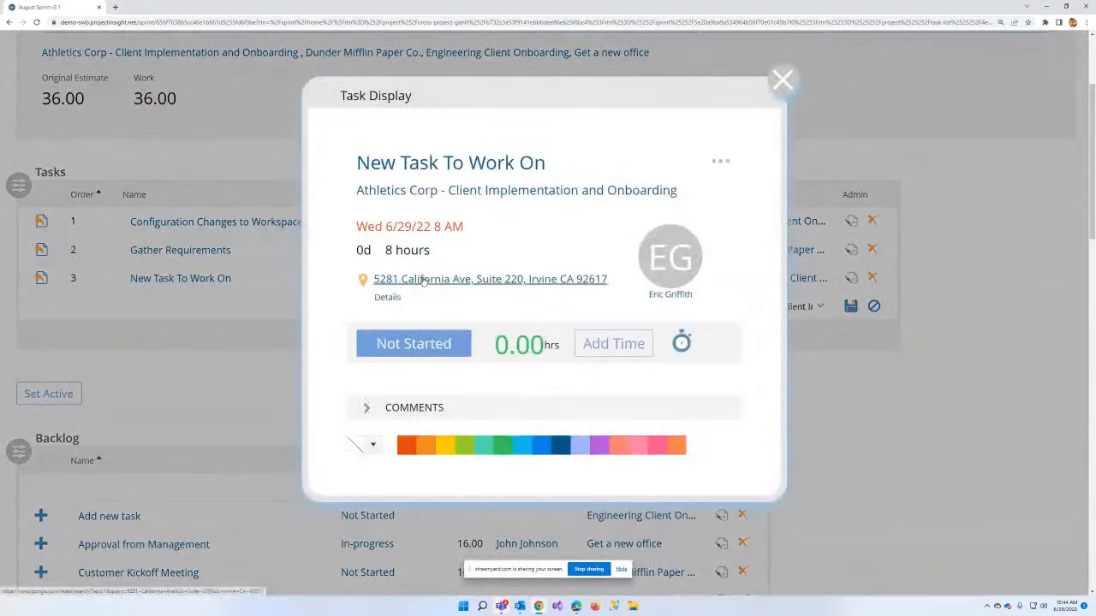
left_click(784, 83)
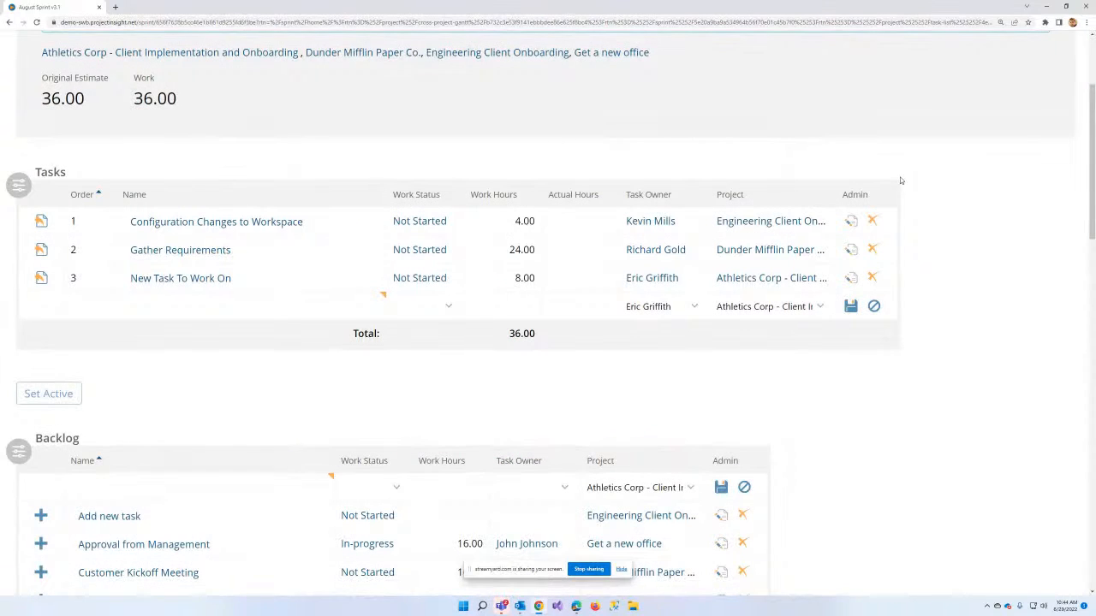
Step: Set the work status of the Gather Requirements task to Done from the sprint's task list
scroll(923, 188, "up", 2)
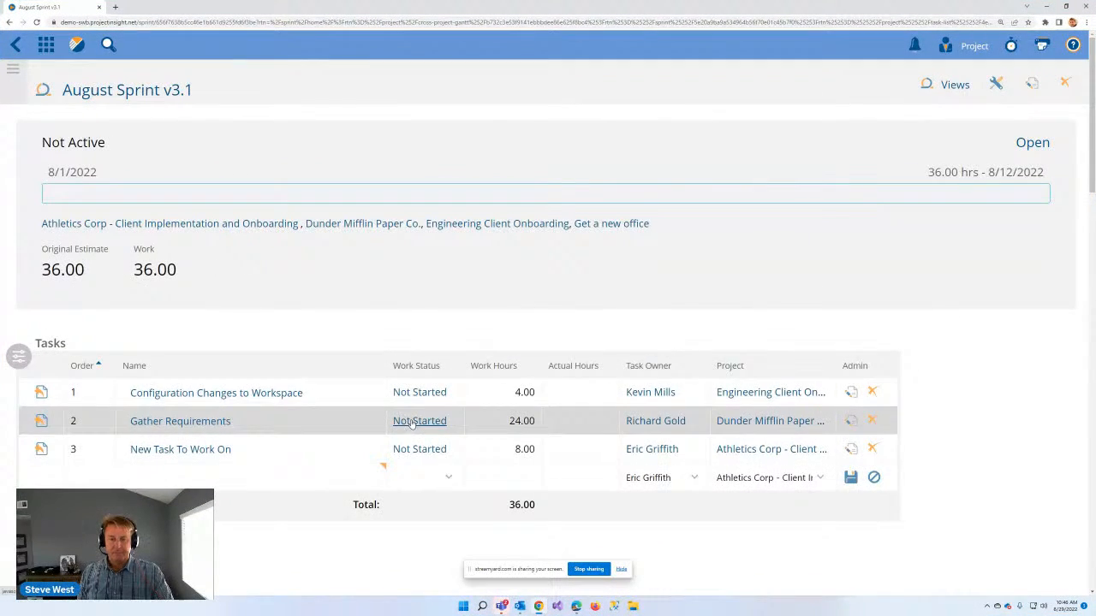
left_click(503, 396)
left_click(407, 343)
left_click(514, 244)
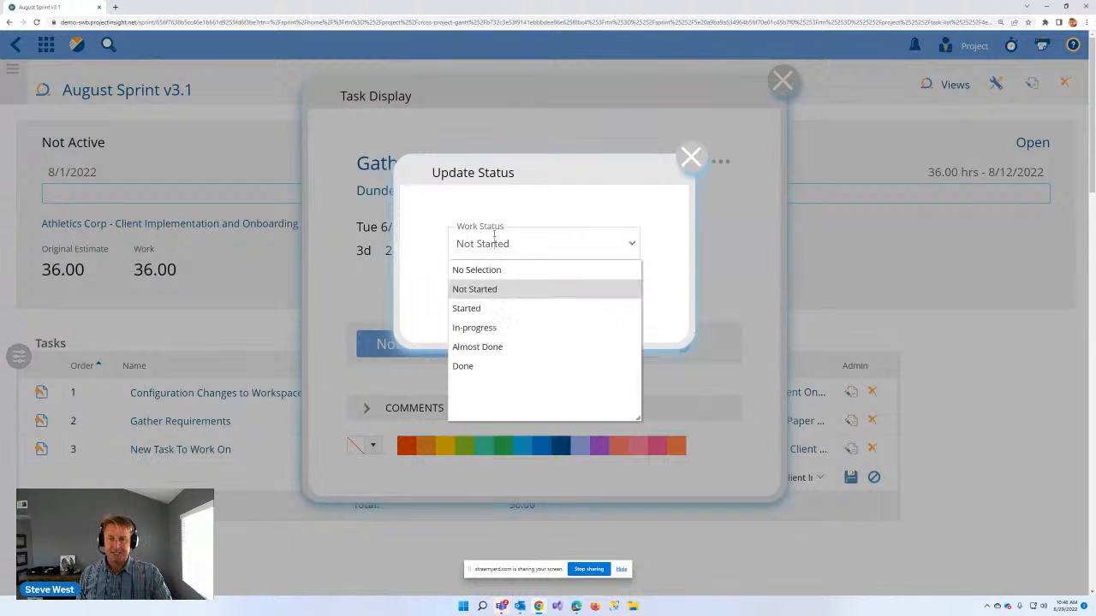
left_click(464, 365)
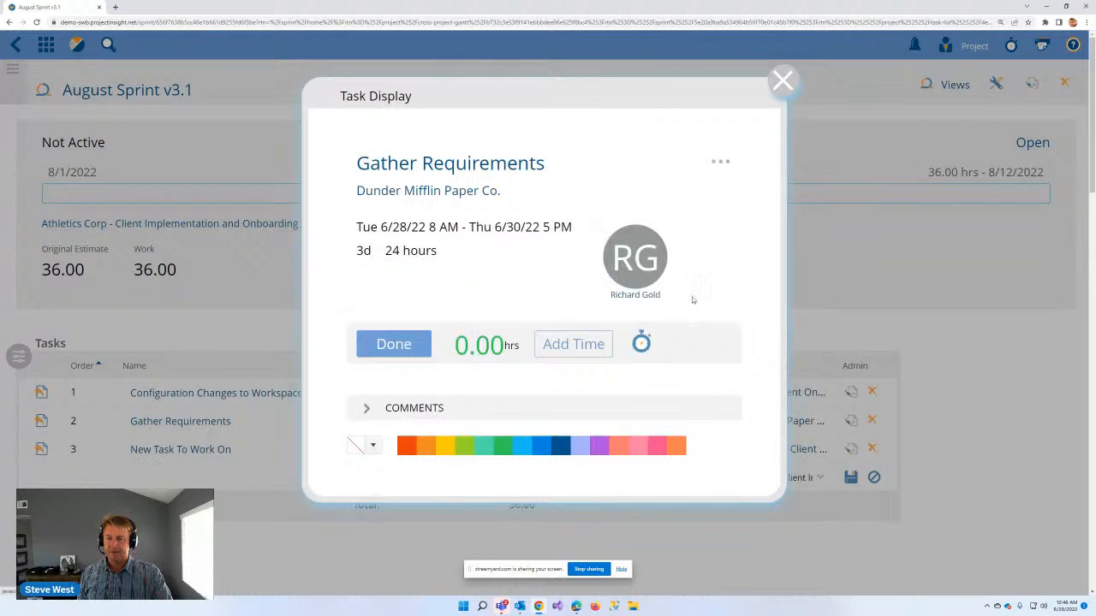
left_click(783, 81)
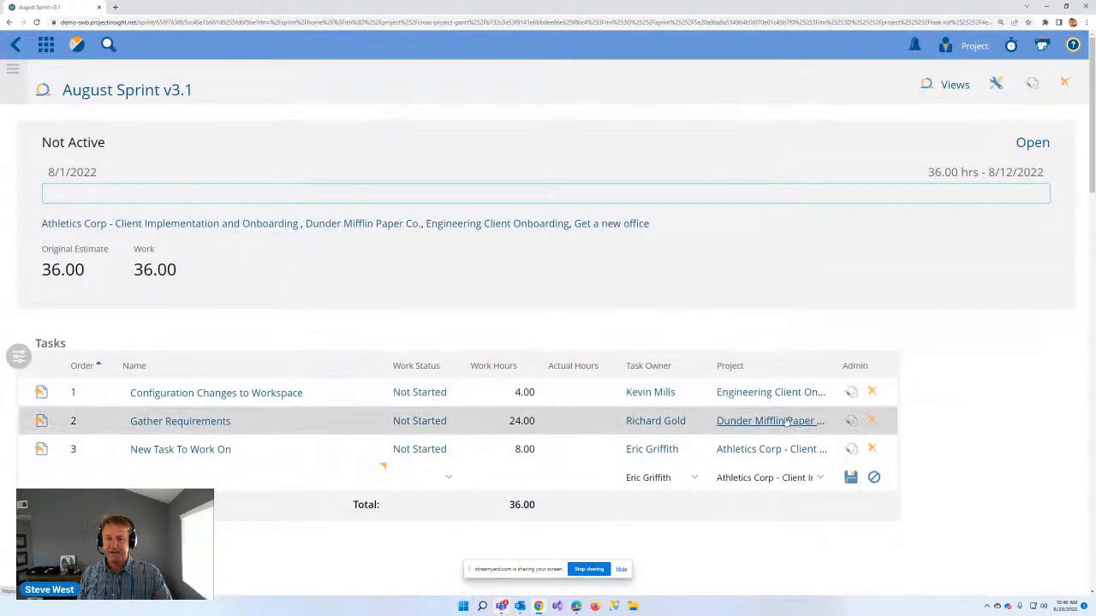
Step: Set the Gather Requirements task's work status to Started in the Dunder Mifflin Paper Co. Gantt chart, and return to the sprint
left_click(782, 420)
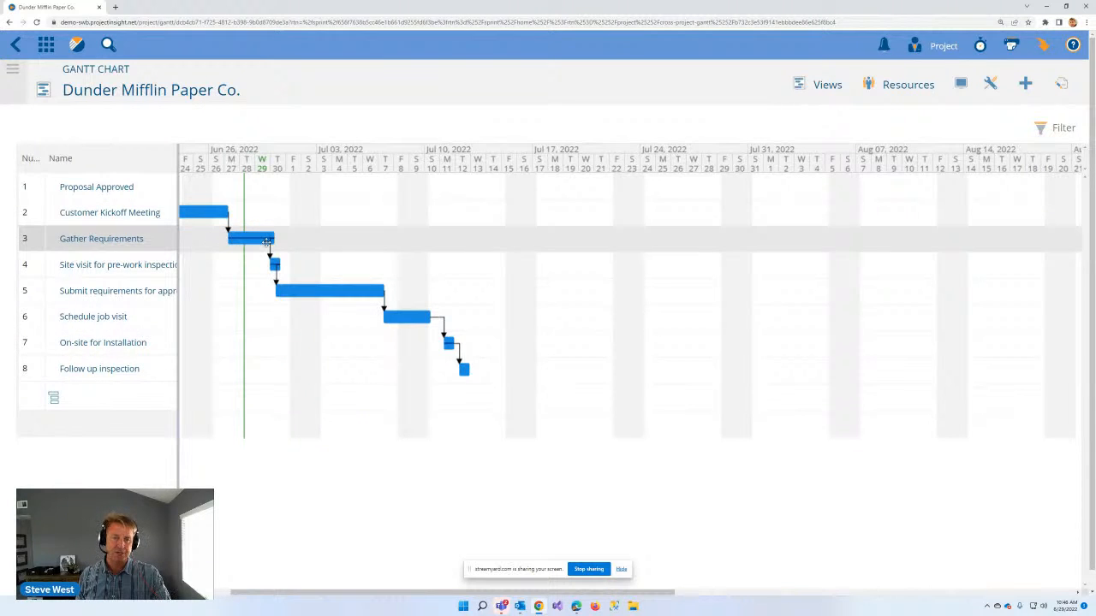
left_click(193, 246)
left_click(387, 344)
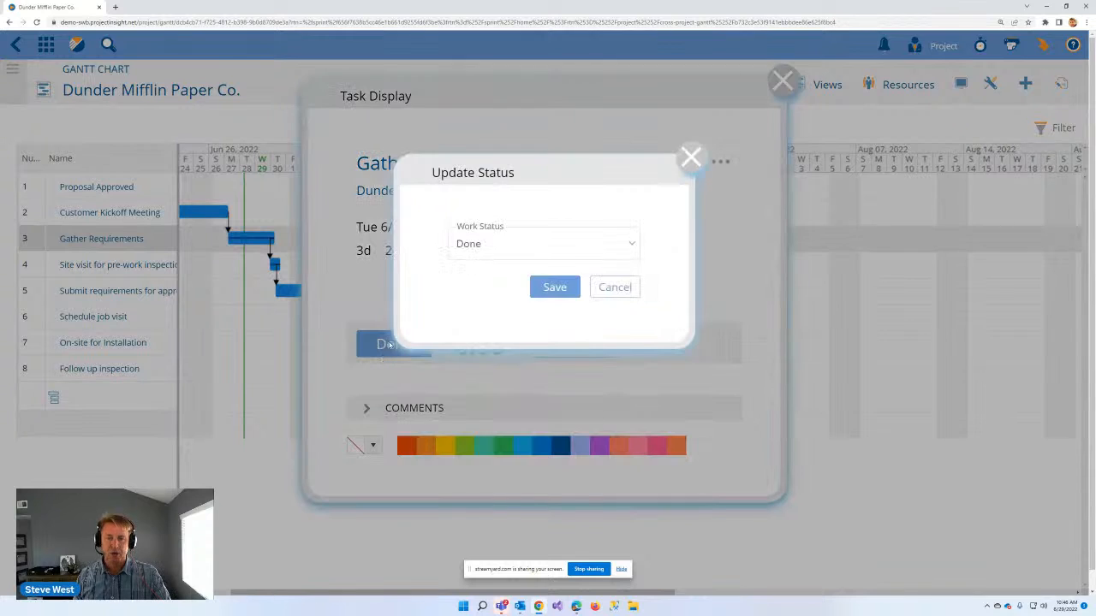
left_click(485, 248)
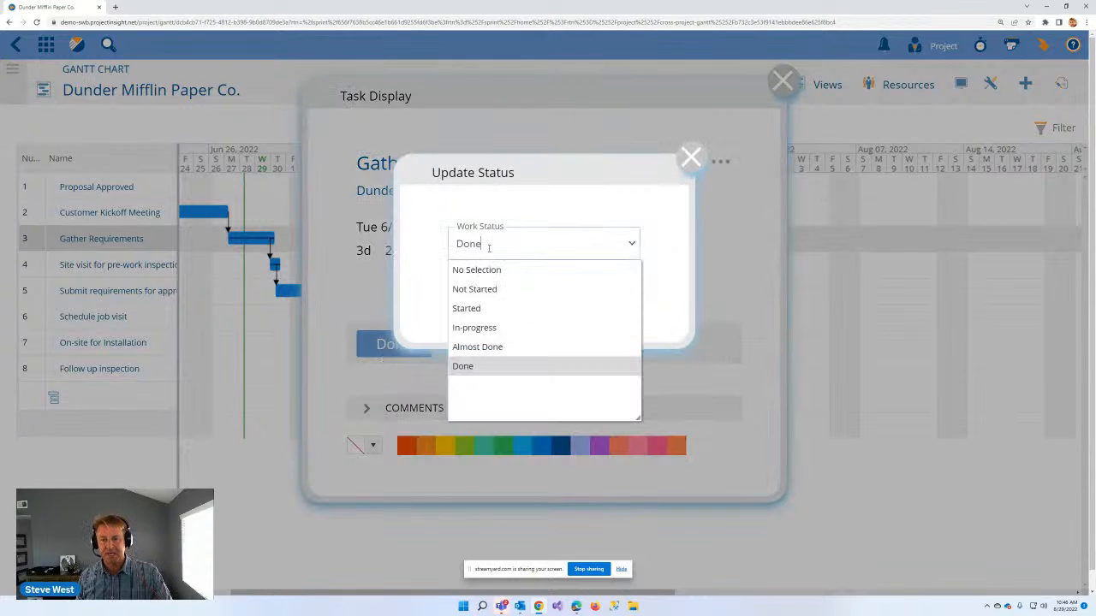
left_click(479, 310)
left_click(541, 291)
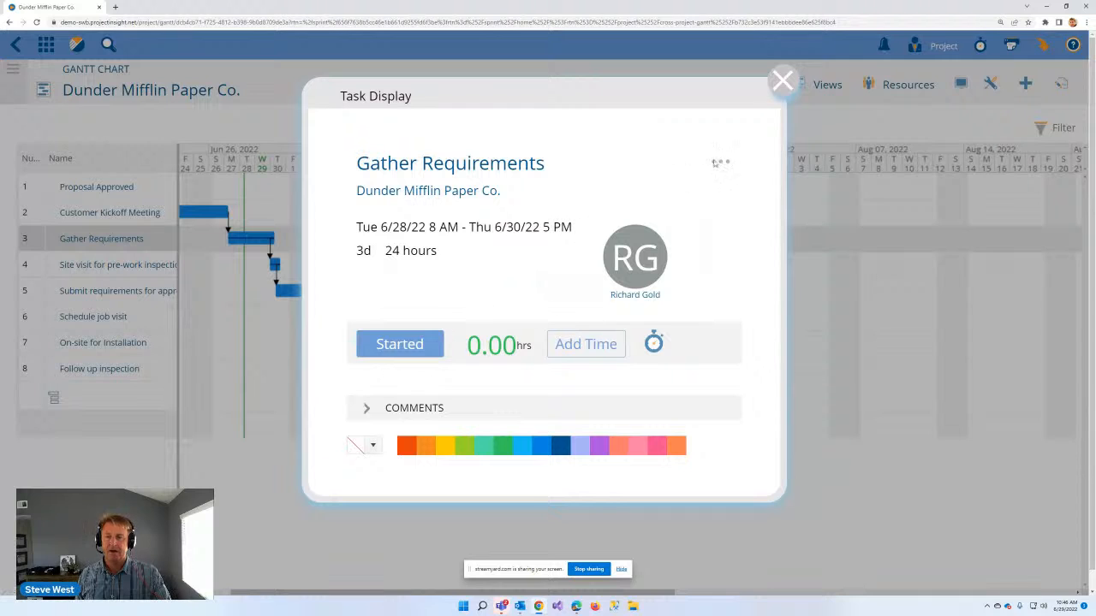
left_click(783, 80)
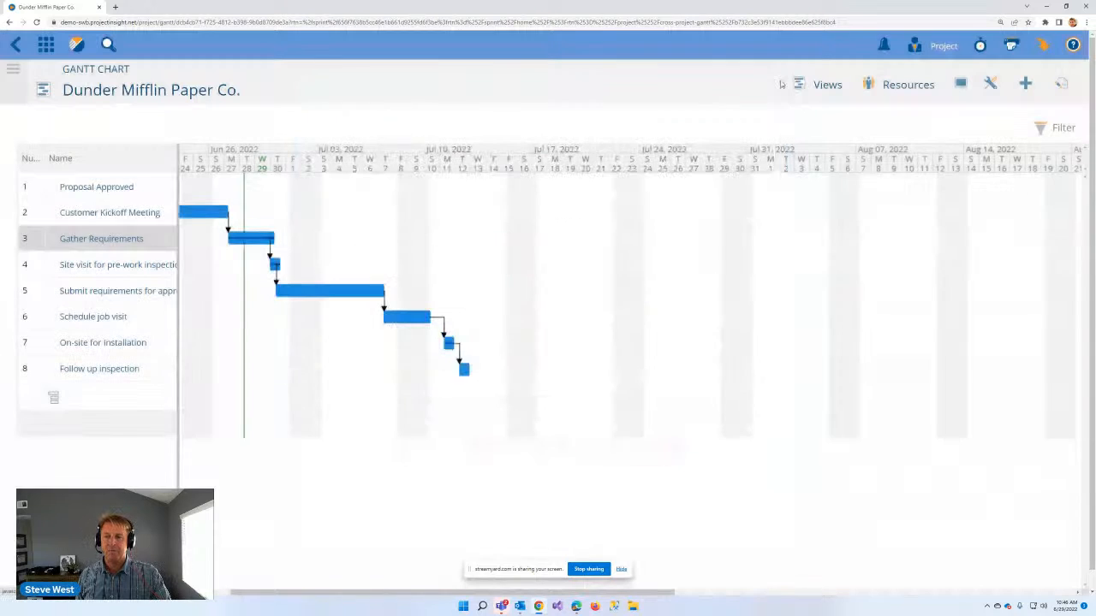
left_click(19, 48)
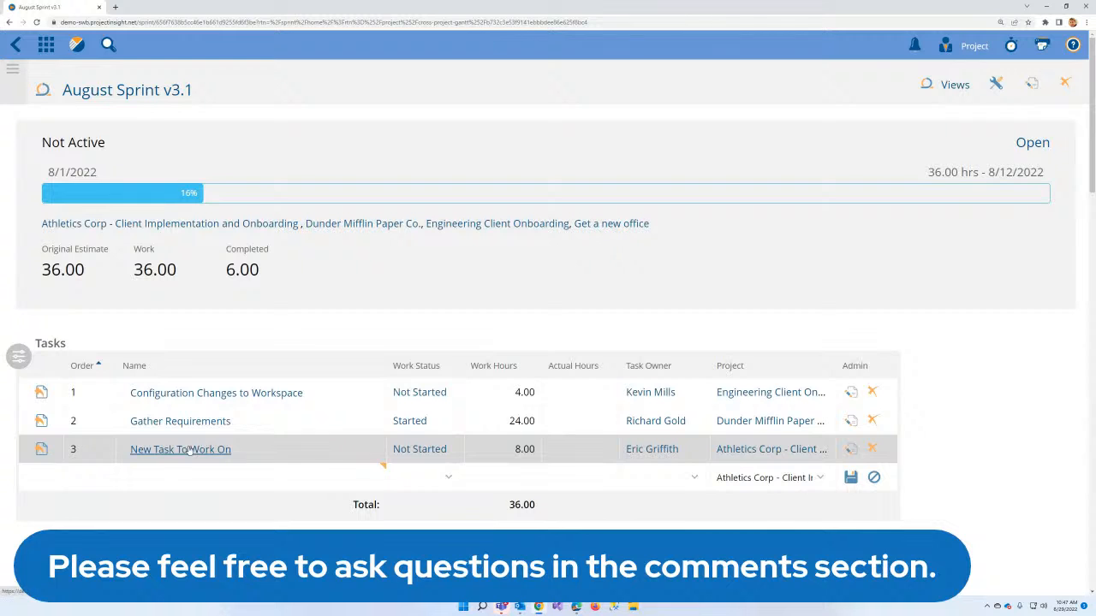
Step: View the Time Home page and return to August Sprint v3.1
left_click(47, 47)
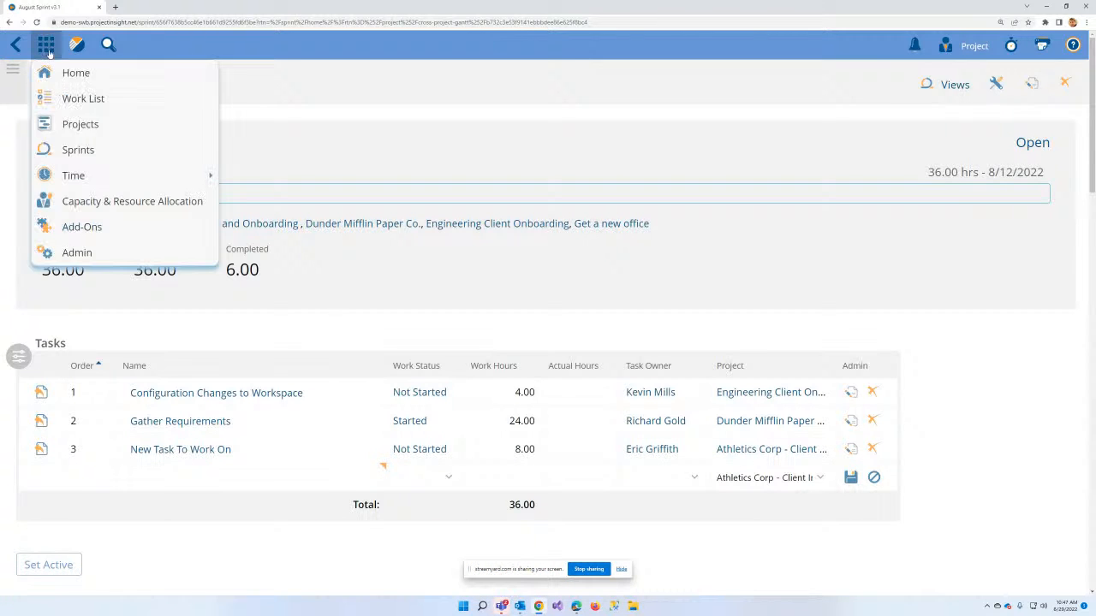
mouse_move(69, 178)
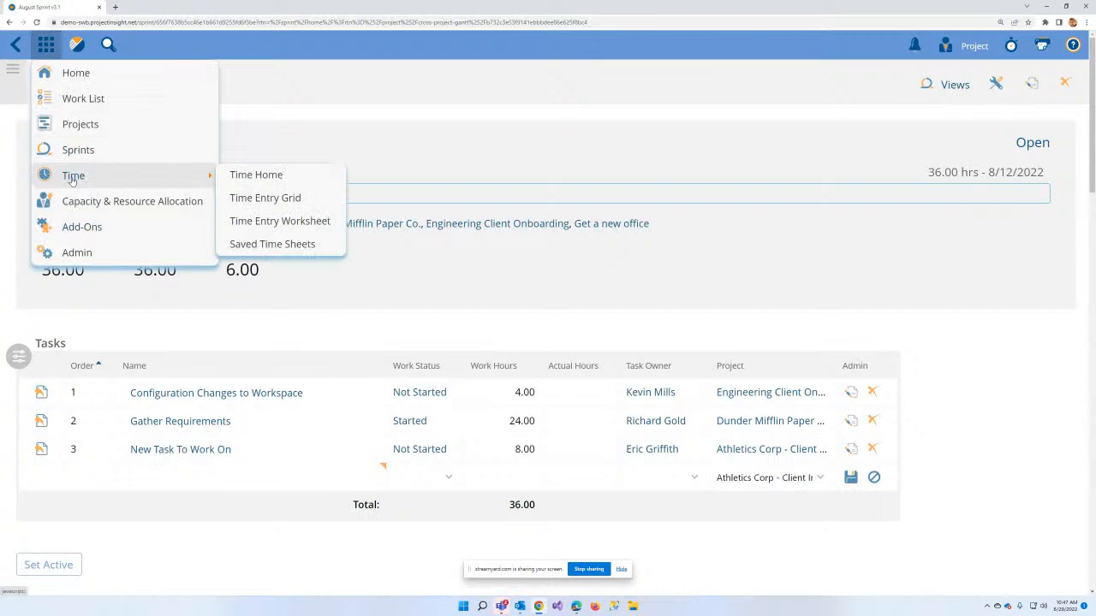
left_click(236, 177)
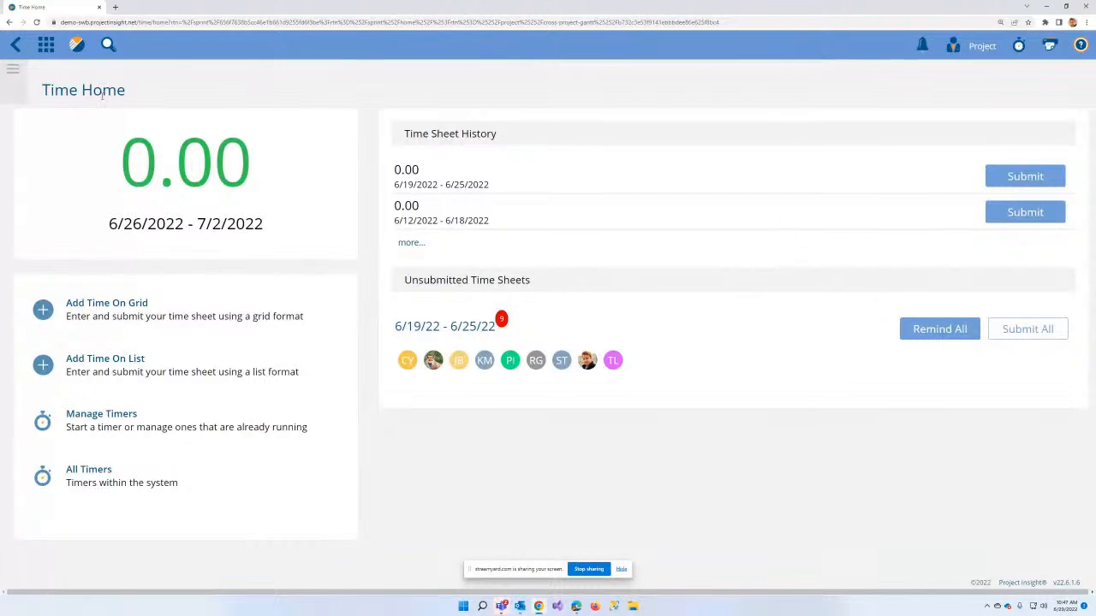
left_click(15, 45)
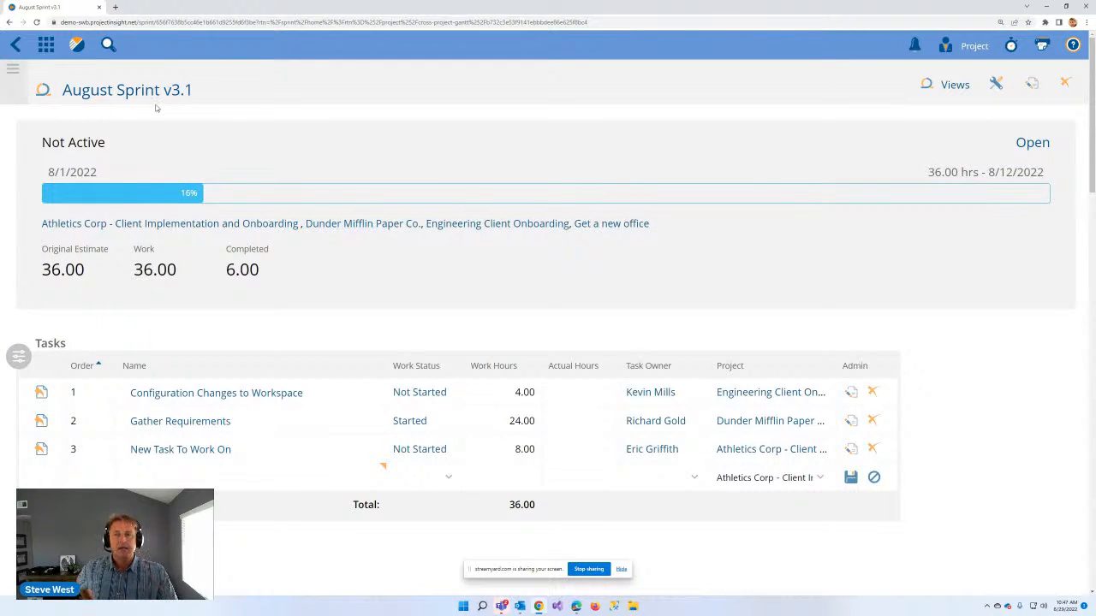
Step: Look through the installed and available add-ons, and return to the home screen
left_click(46, 44)
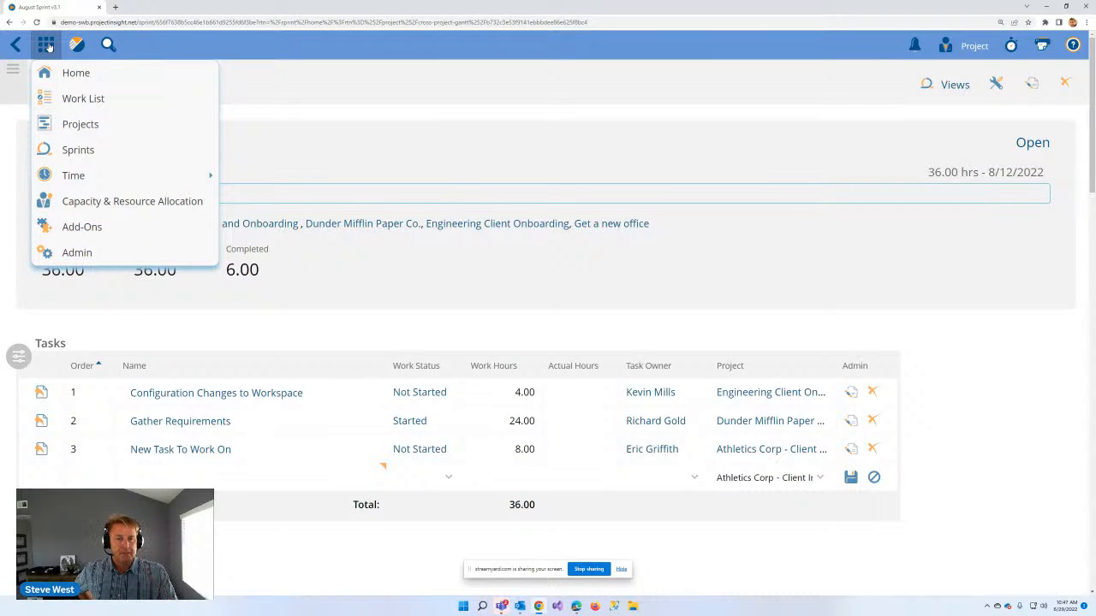
left_click(83, 229)
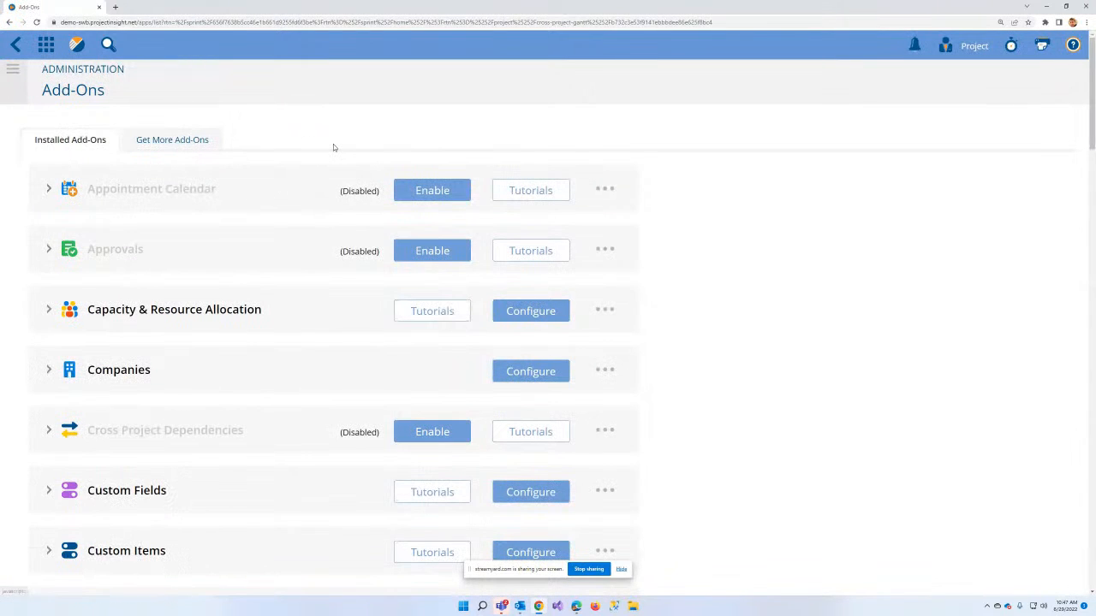
left_click(168, 142)
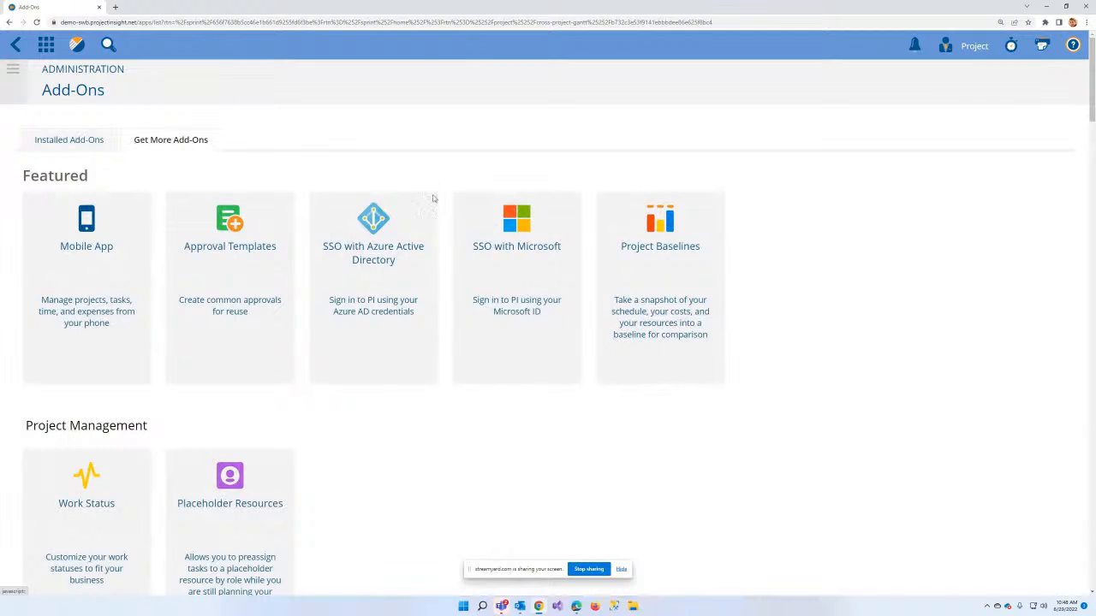
left_click(83, 142)
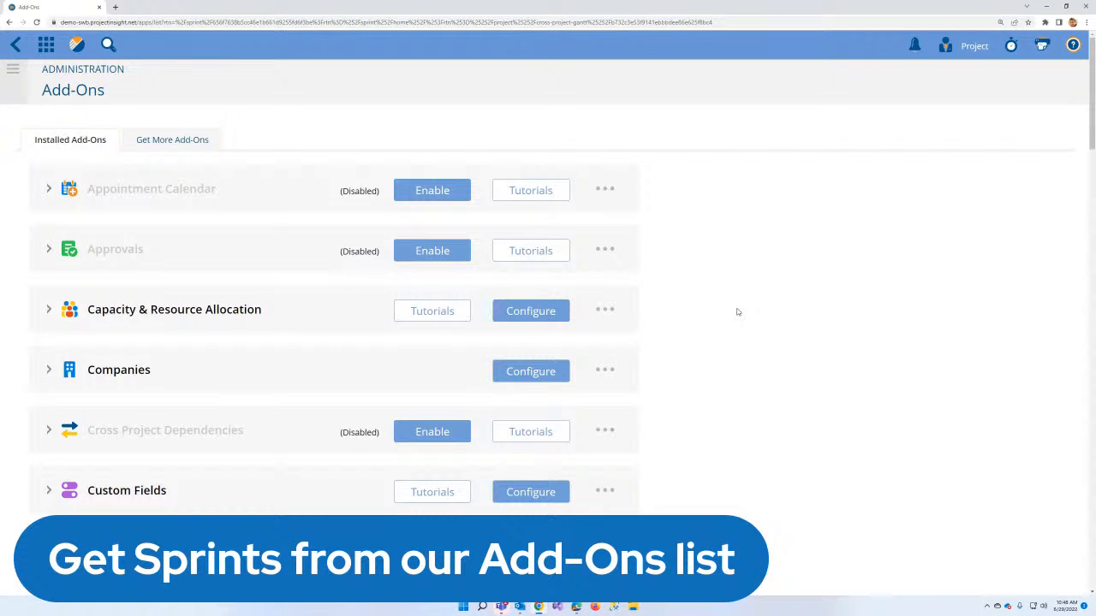
left_click(165, 143)
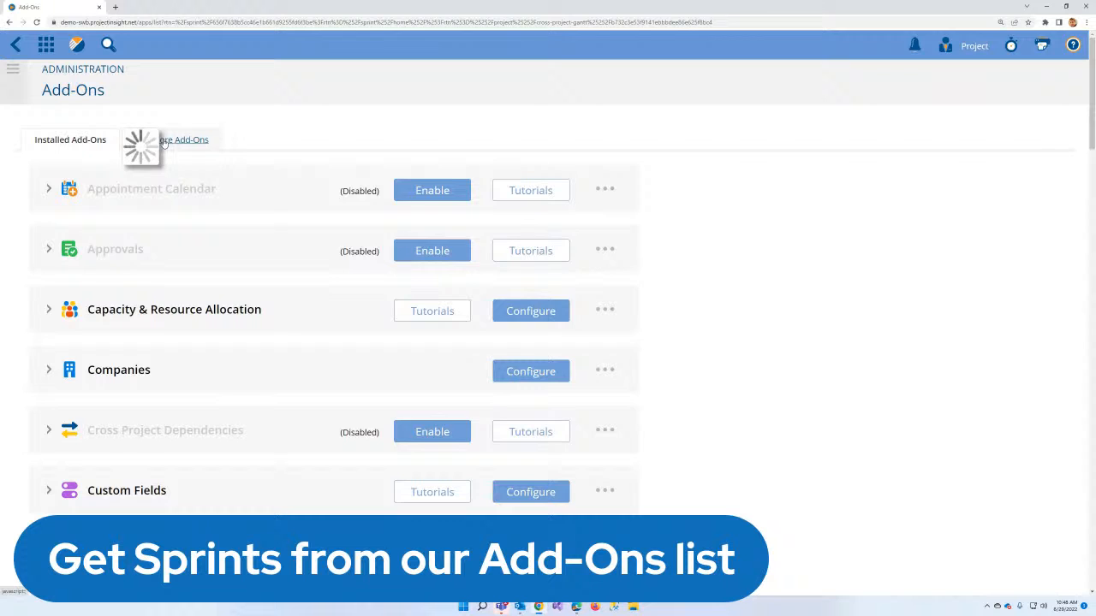
left_click(47, 47)
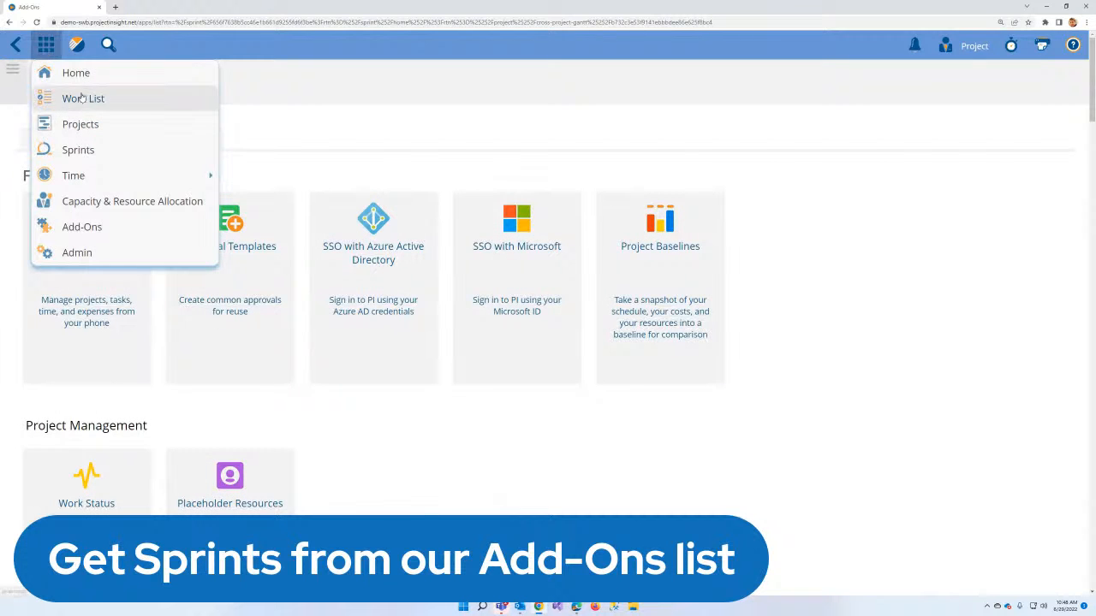
left_click(82, 74)
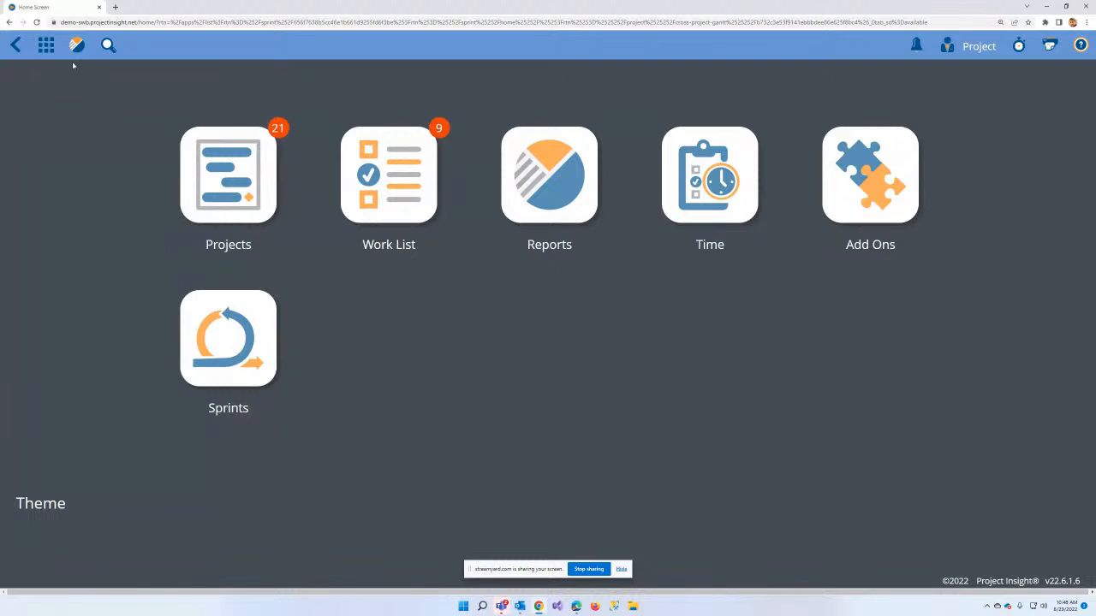
Step: View the overview of all sprints, and open the Soylent - Consulting Project task list from Projects Home
left_click(46, 44)
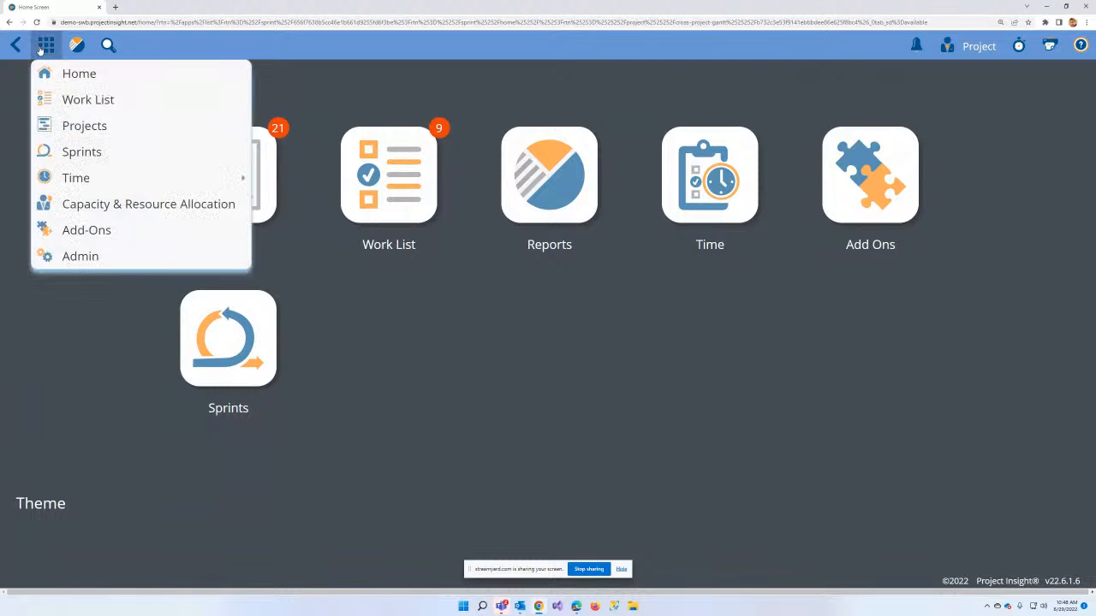
left_click(82, 154)
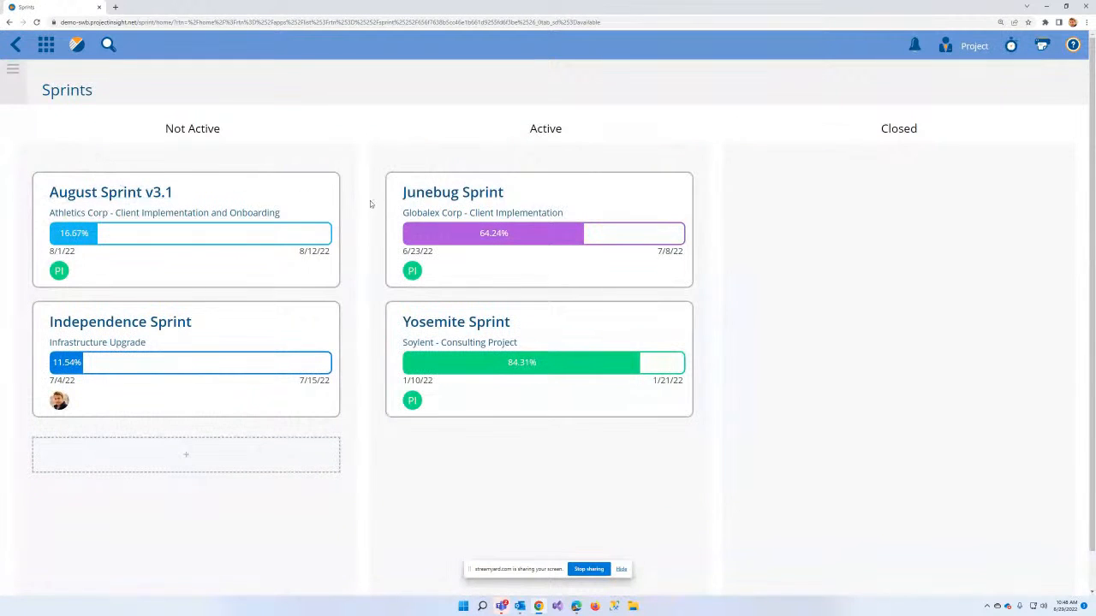
left_click(47, 46)
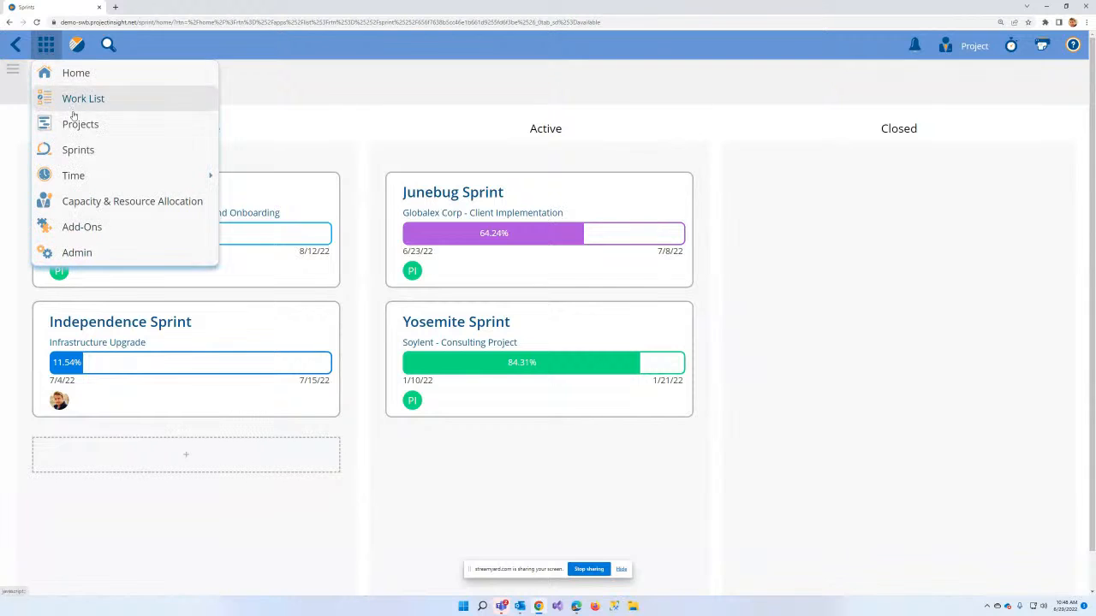
left_click(71, 122)
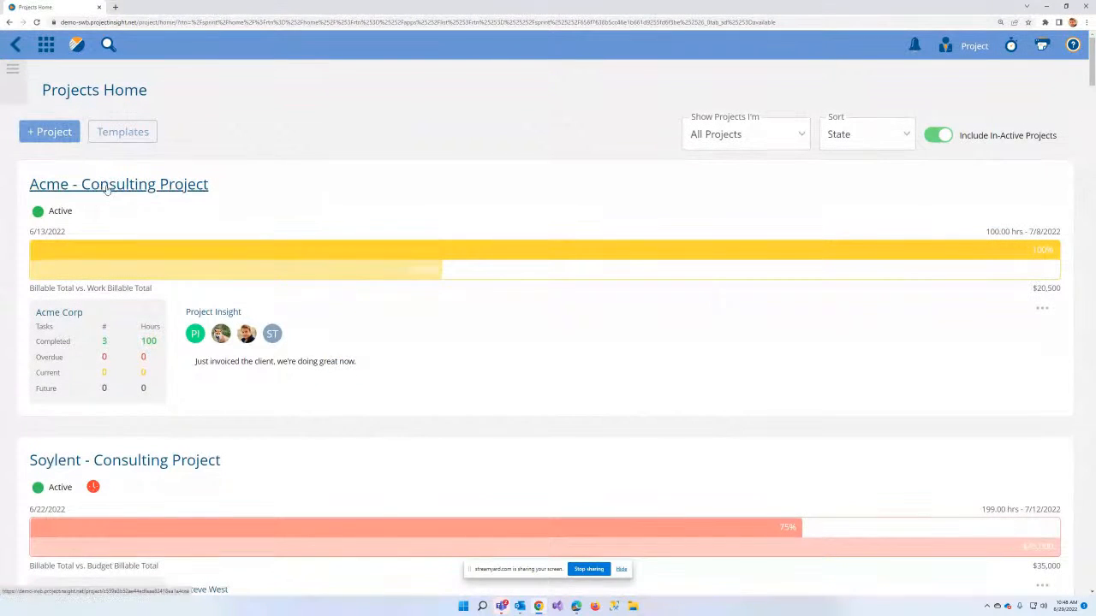
left_click(122, 466)
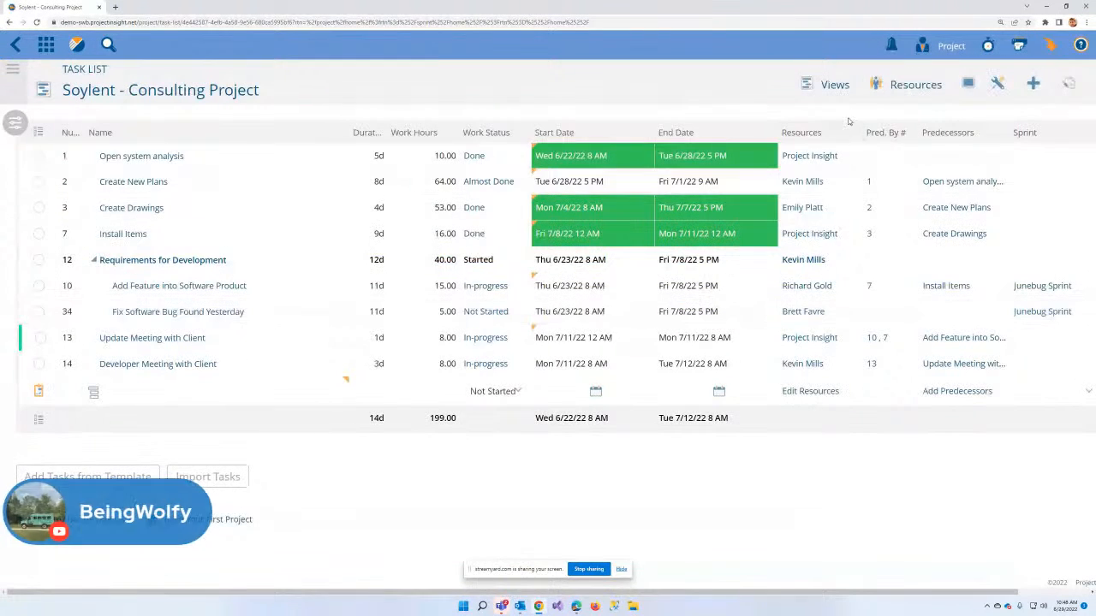
Step: View the sprints board of the Soylent - Consulting Project and return to its task list
left_click(832, 83)
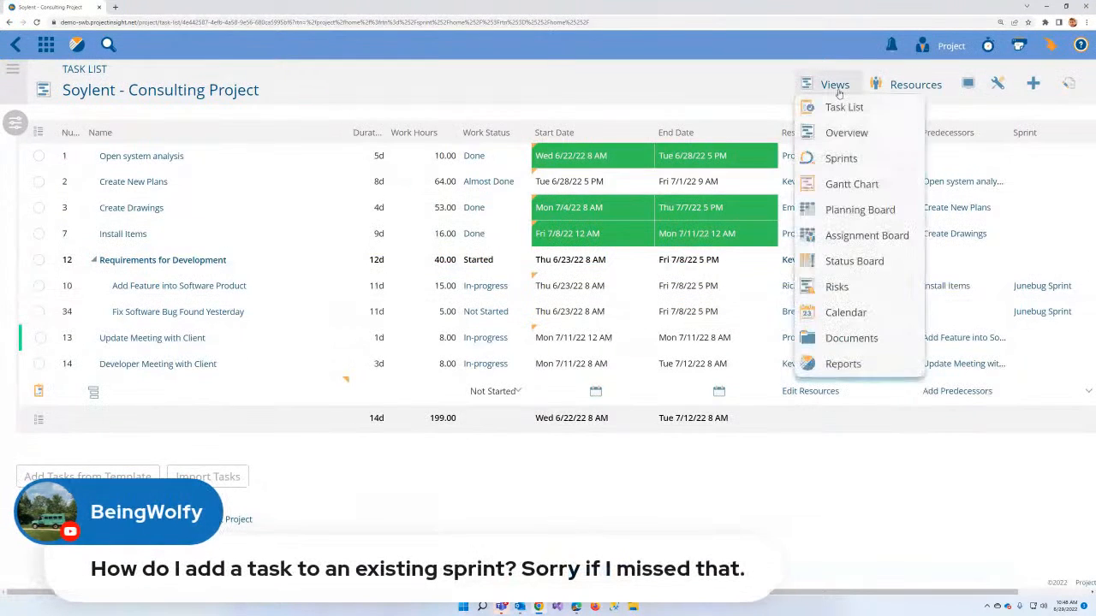
left_click(836, 162)
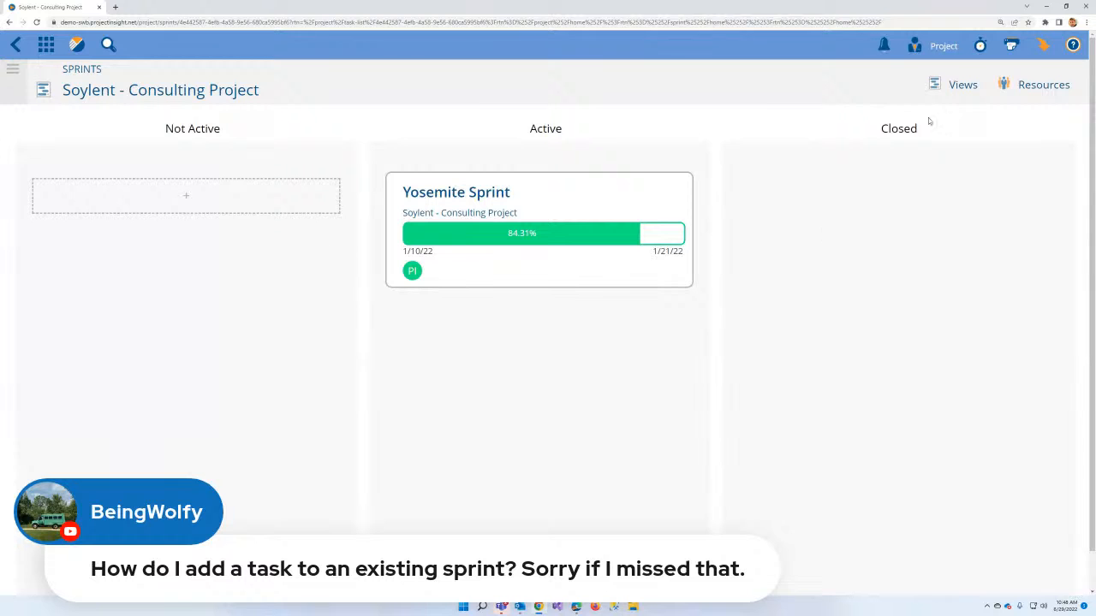
left_click(947, 91)
left_click(949, 104)
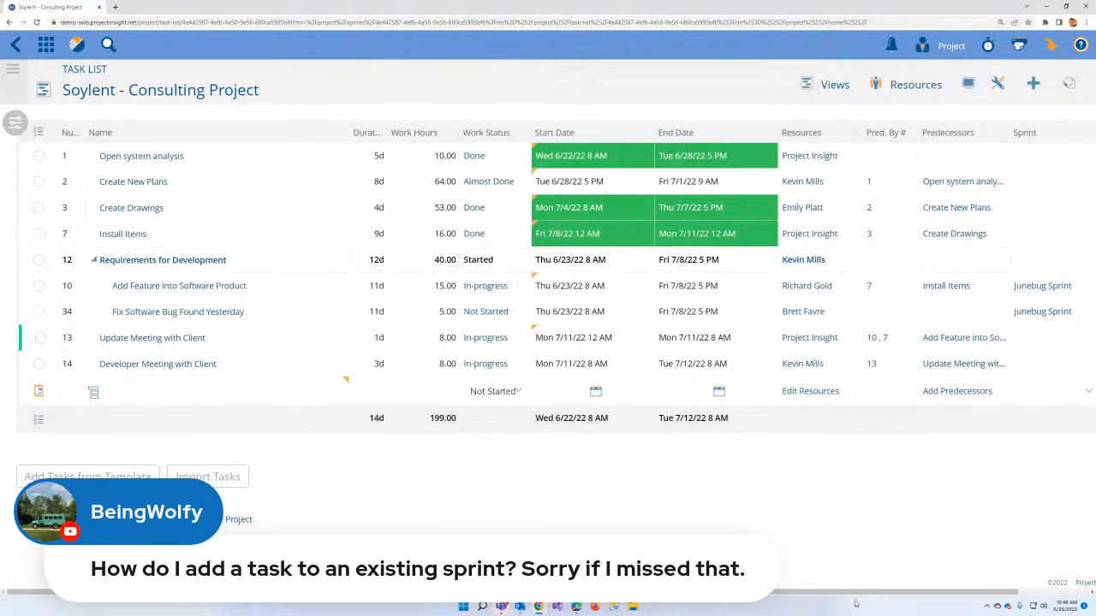
Step: Assign the Developer Meeting with Client task to August Sprint v3.1 in the task list and save the row
scroll(880, 342, "right", 2)
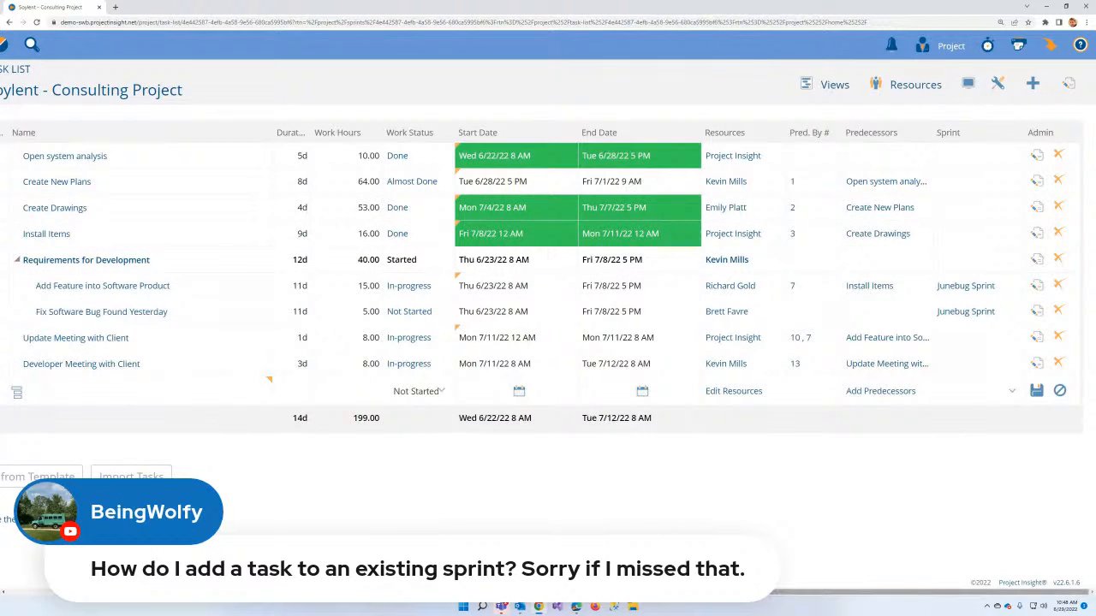
scroll(548, 282, "left", 2)
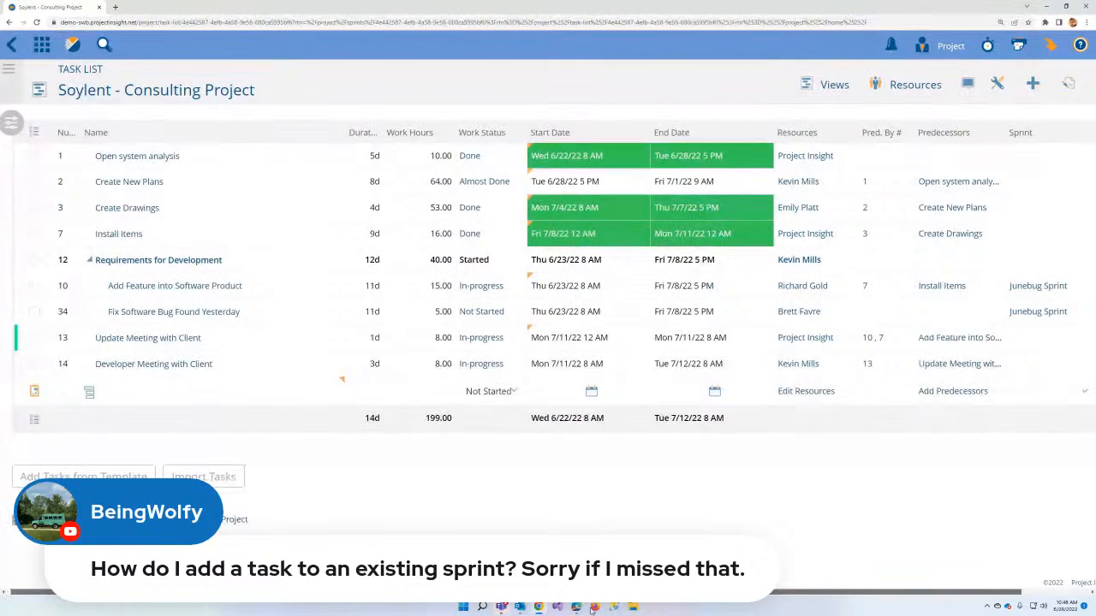
scroll(547, 283, "right", 2)
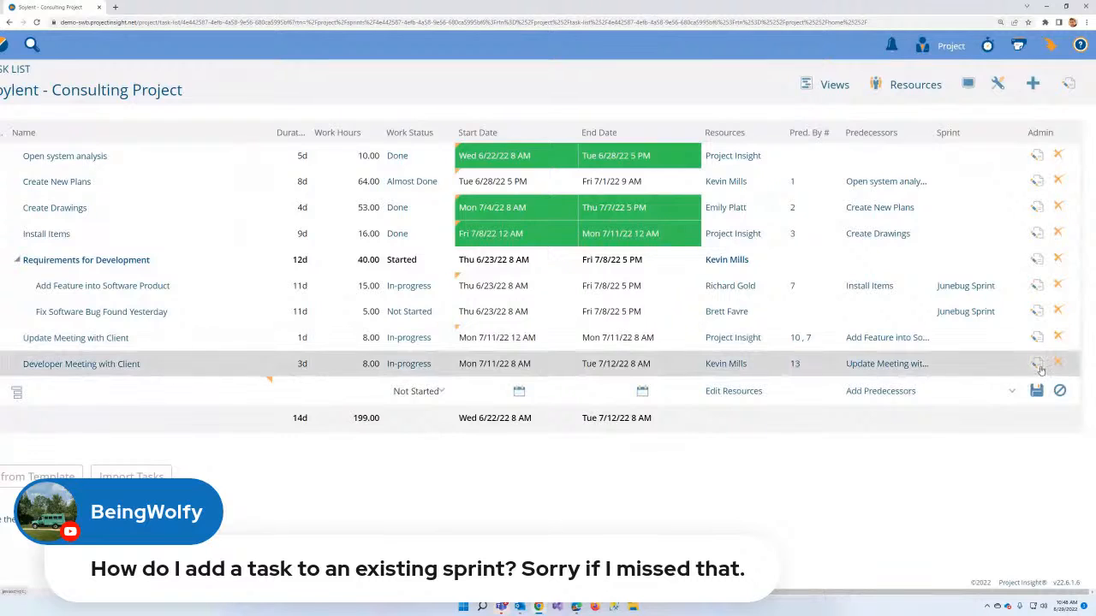
left_click(992, 368)
left_click(1010, 366)
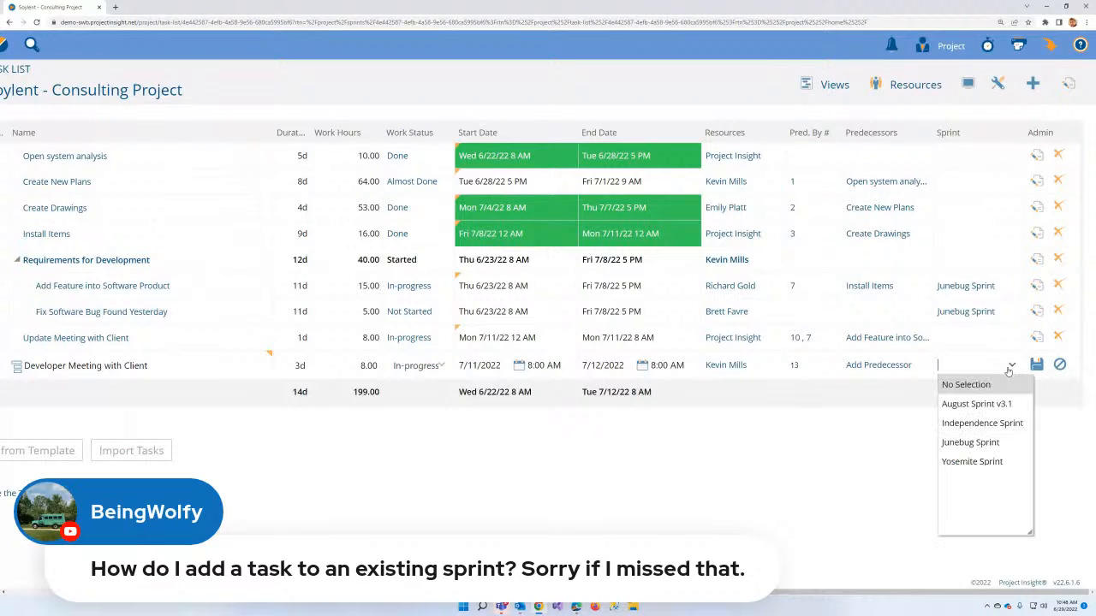
left_click(968, 407)
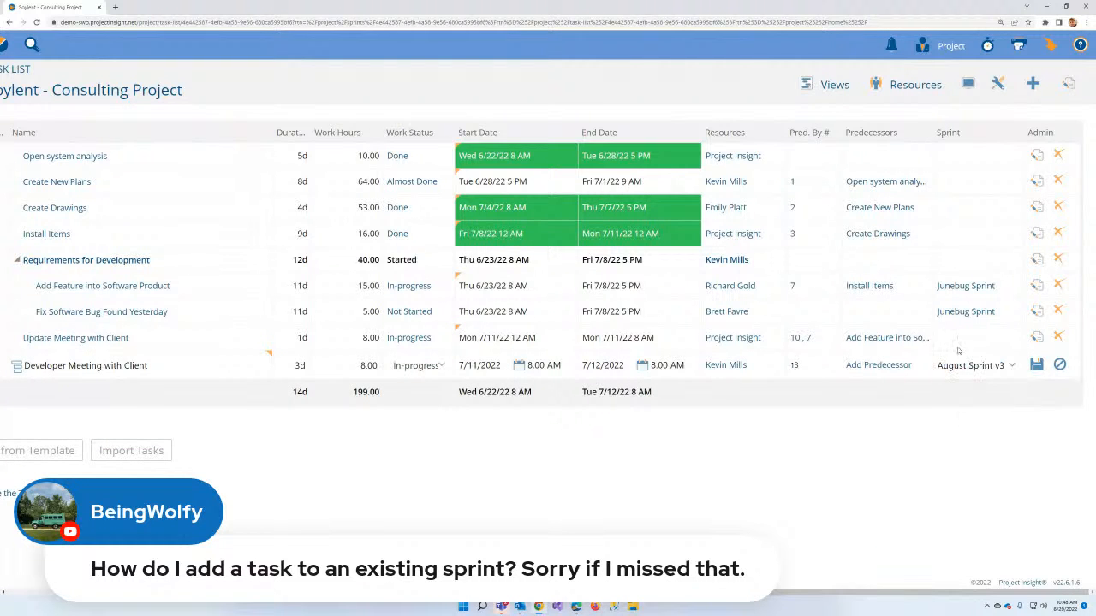
left_click(1036, 365)
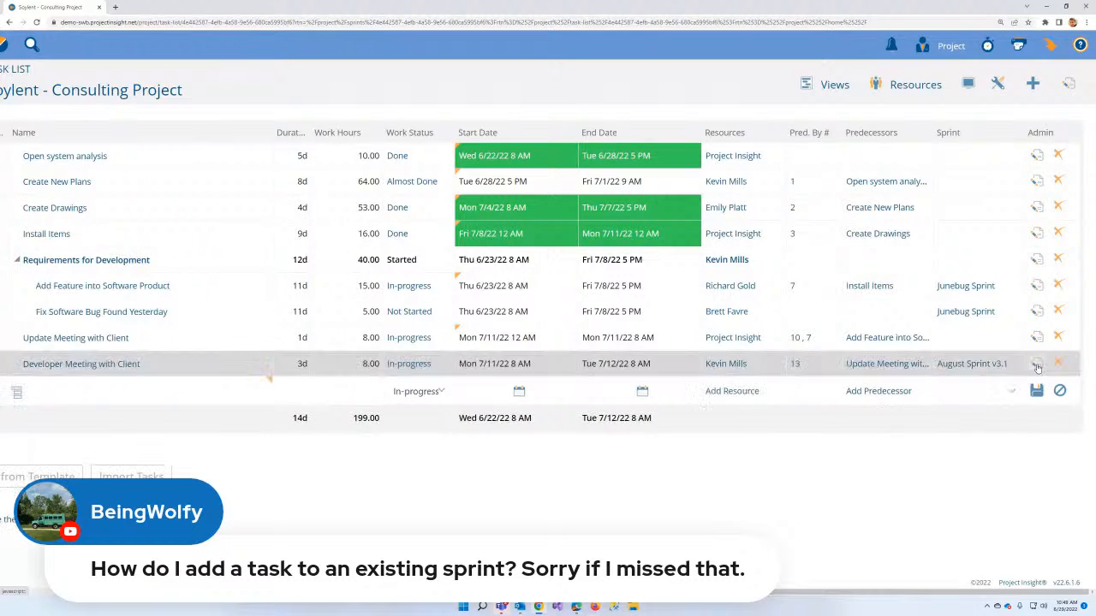